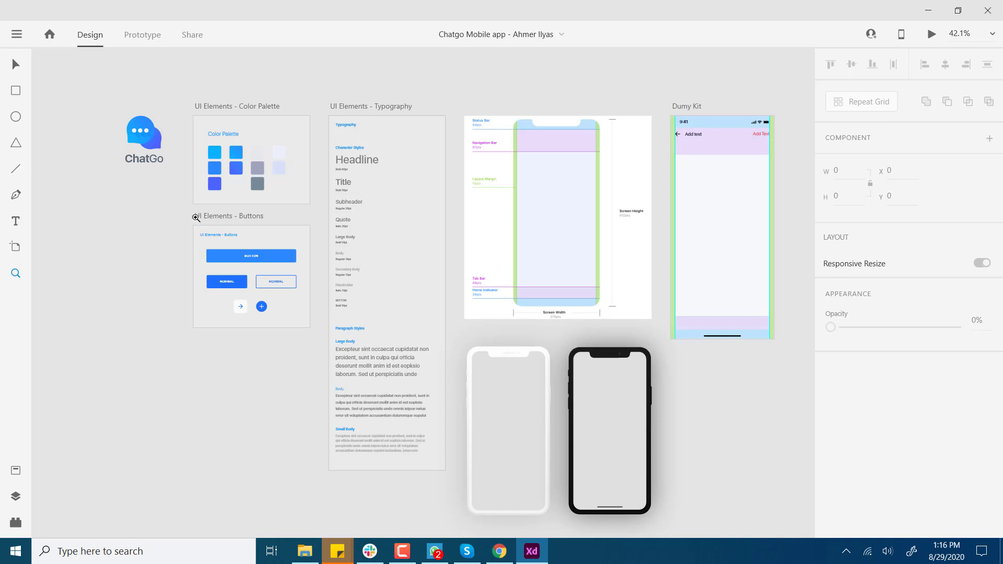
Step: Show the document assets and bring up the swatches on the UI Elements - Color Palette artboard
click(21, 67)
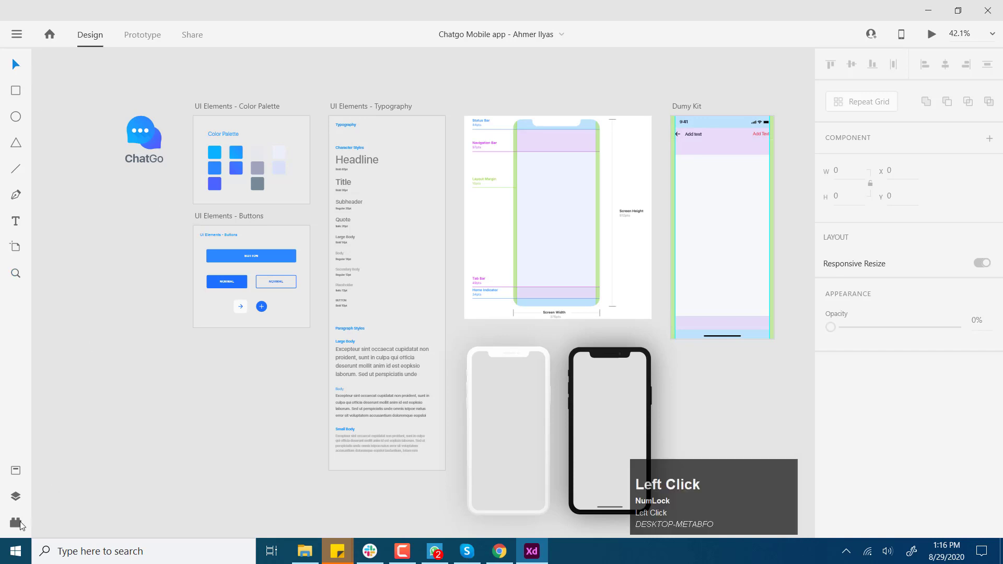
click(18, 474)
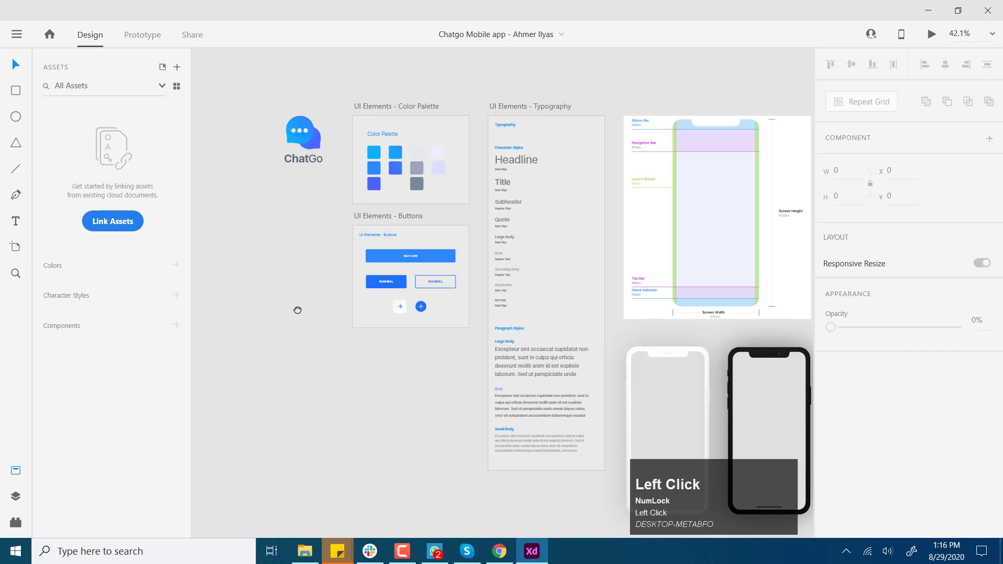
drag(297, 310, 301, 310)
key(z)
click(278, 239)
drag(334, 237, 391, 237)
click(282, 217)
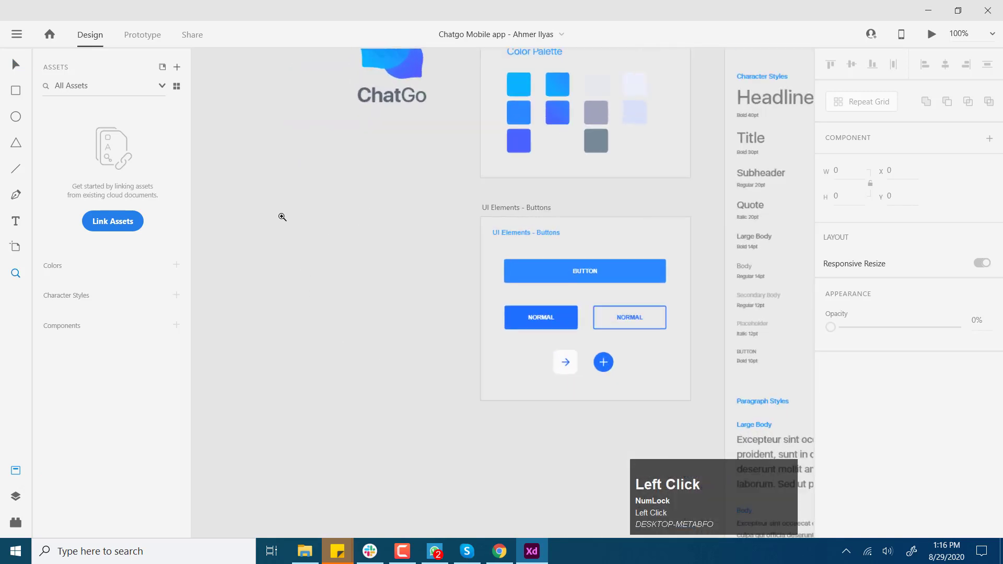
drag(537, 104, 386, 270)
click(444, 227)
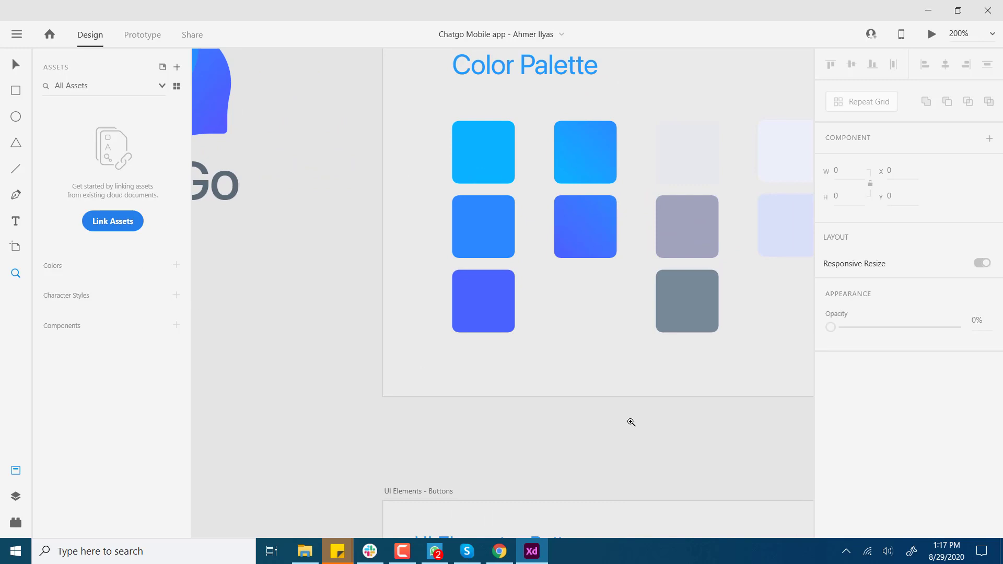
drag(679, 442, 609, 141)
drag(591, 299, 636, 444)
drag(639, 297, 640, 418)
drag(643, 247, 627, 274)
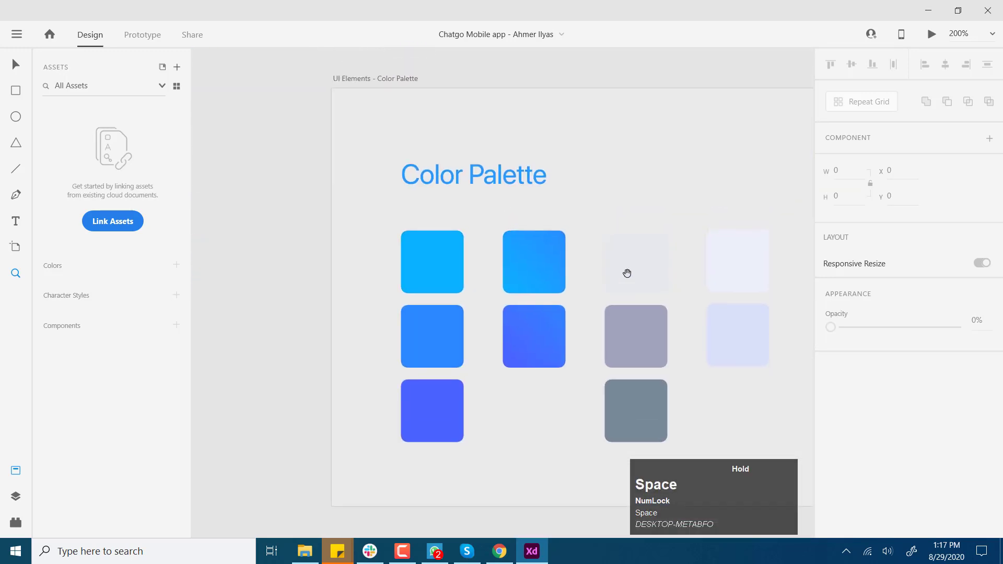
click(283, 197)
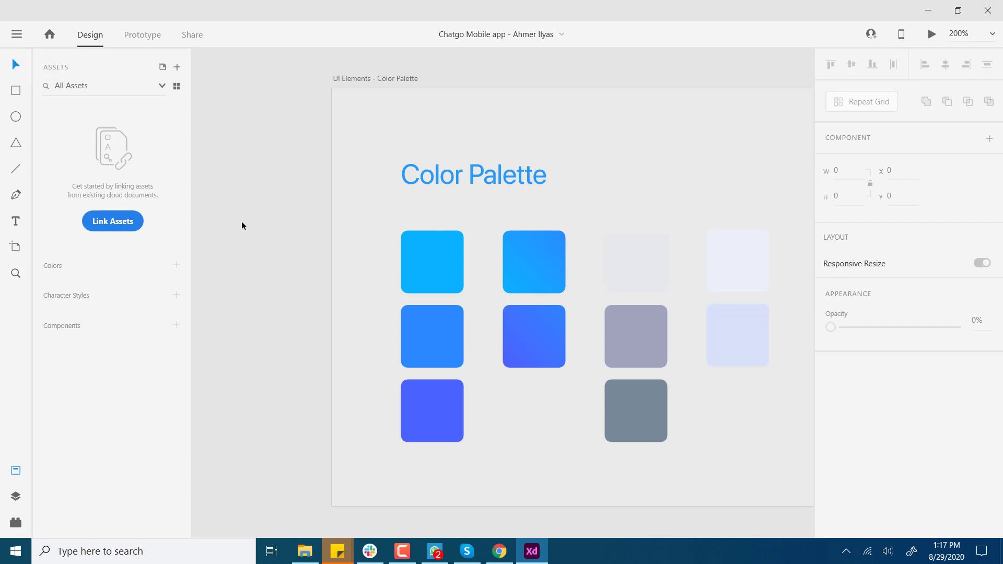
Step: Draw a square about 58 by 58 between the ChatGo logo and the Color Palette artboard and delete it
key(space)
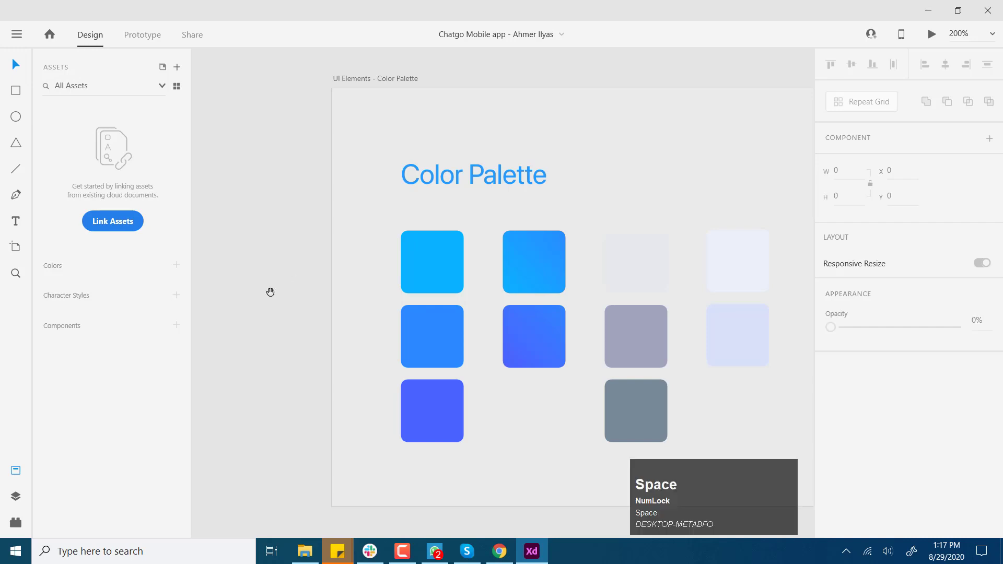
drag(269, 291, 409, 213)
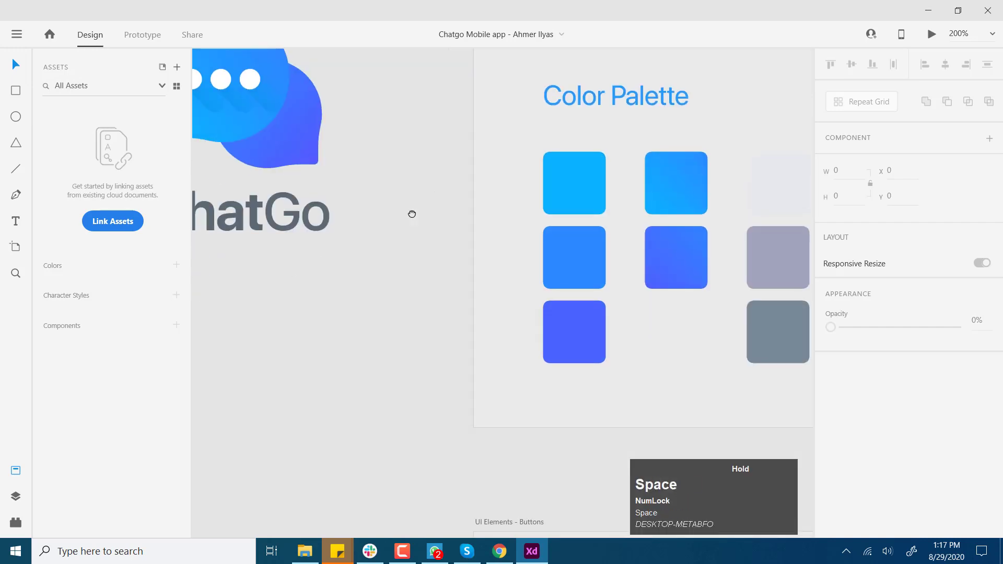
click(570, 172)
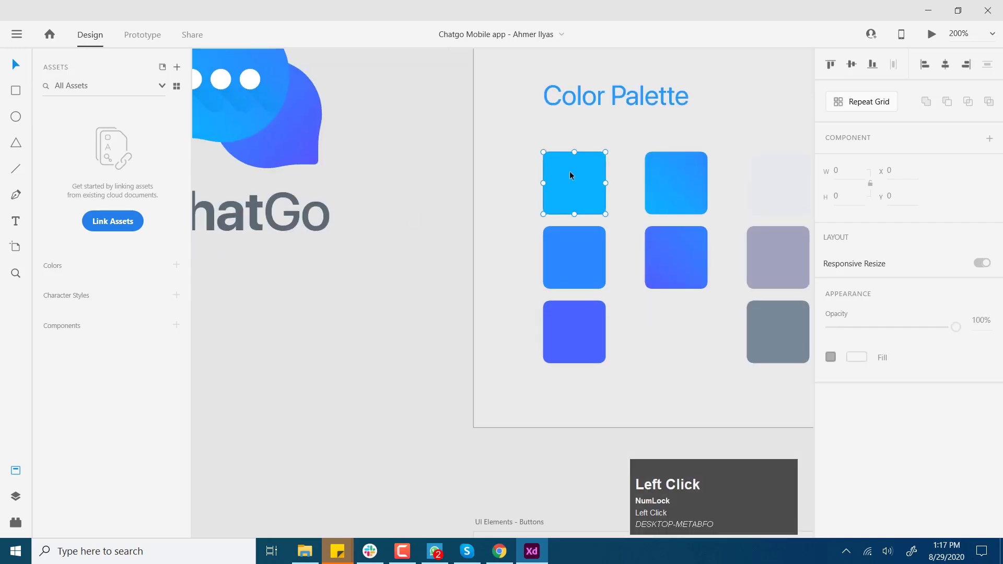
click(16, 92)
drag(358, 147, 434, 237)
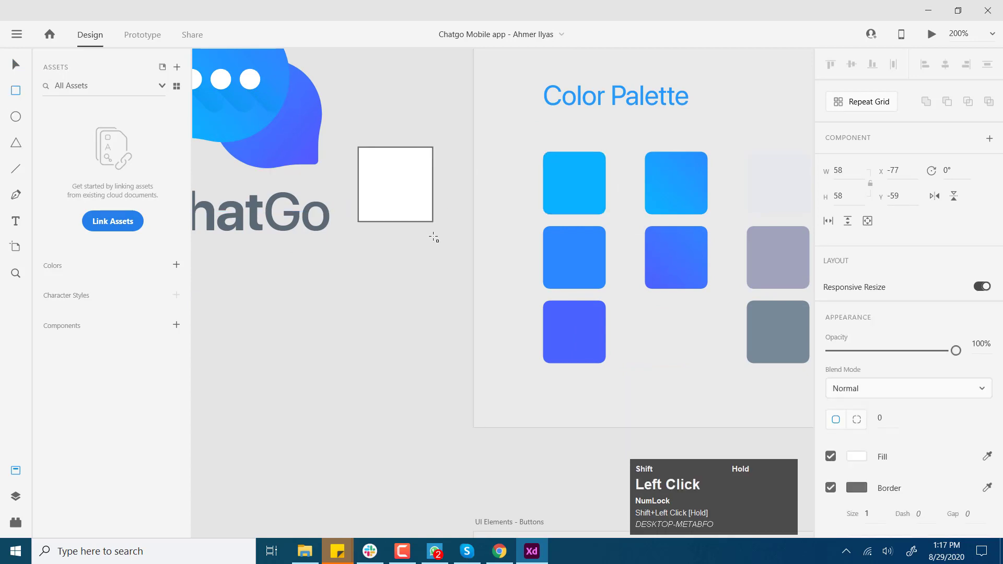
click(15, 67)
click(338, 273)
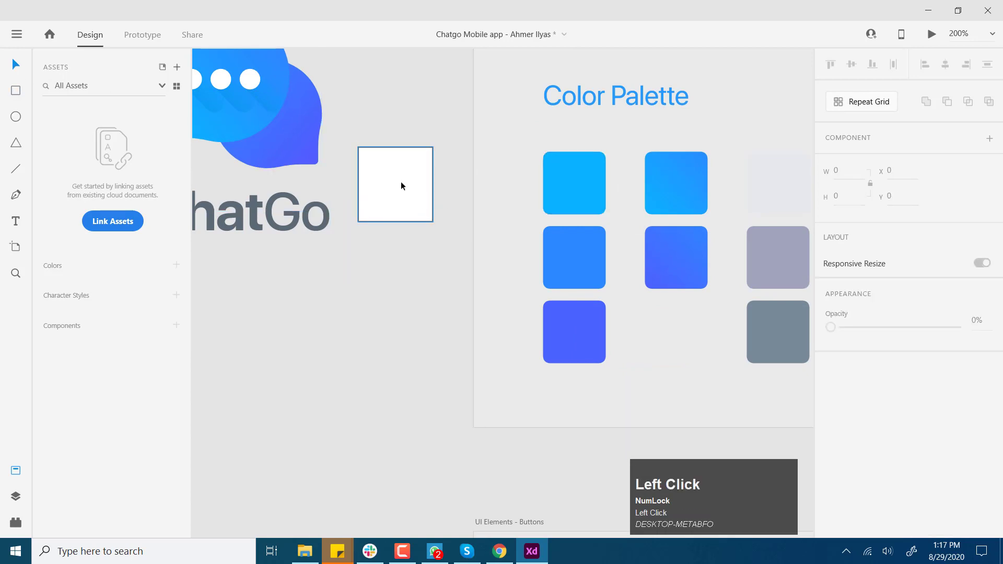
click(401, 185)
key(Delete)
key(space)
drag(711, 305, 458, 304)
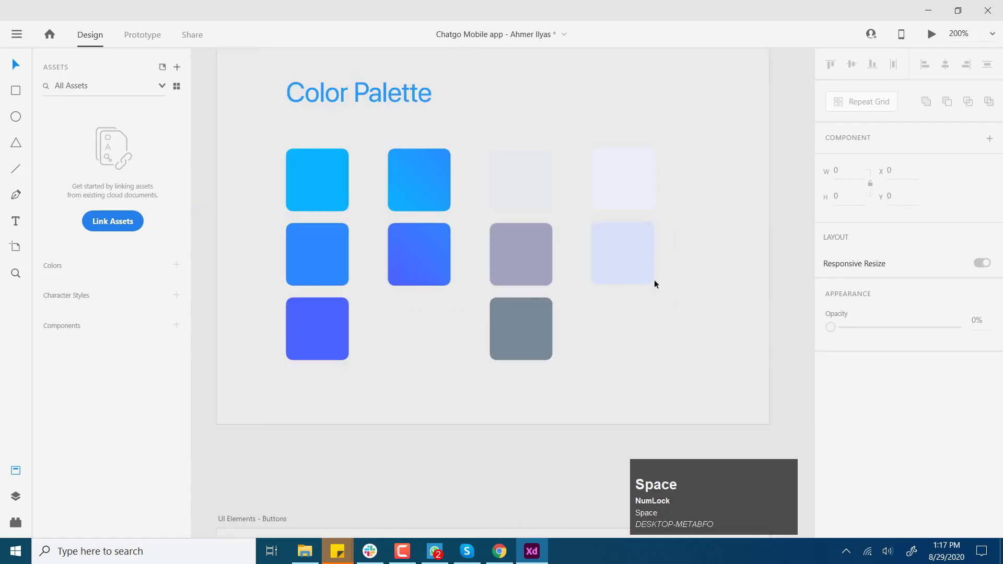
key(space)
drag(428, 350, 555, 312)
click(447, 302)
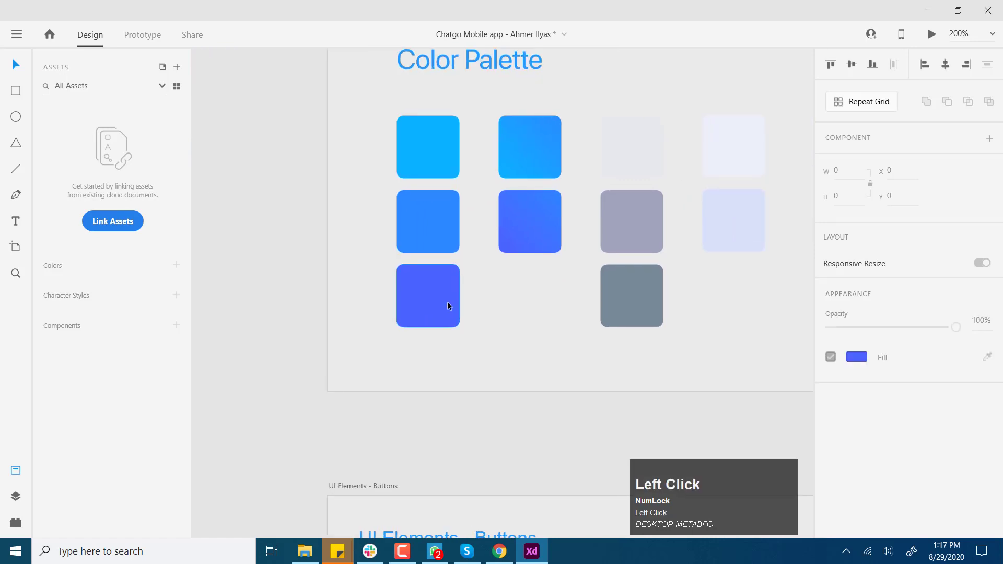
shift+click(438, 216)
shift+click(437, 160)
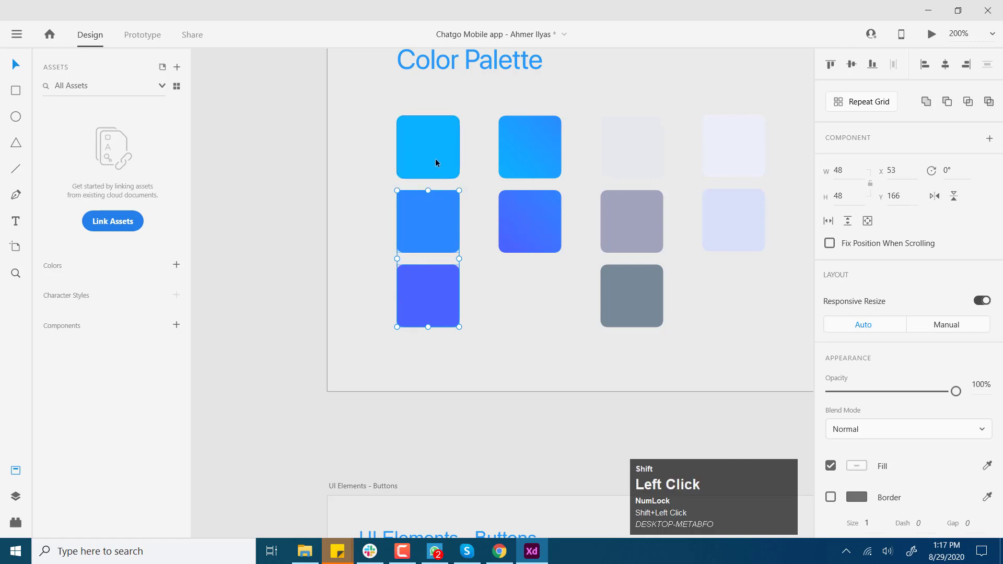
shift+click(554, 143)
shift+click(541, 209)
shift+click(638, 284)
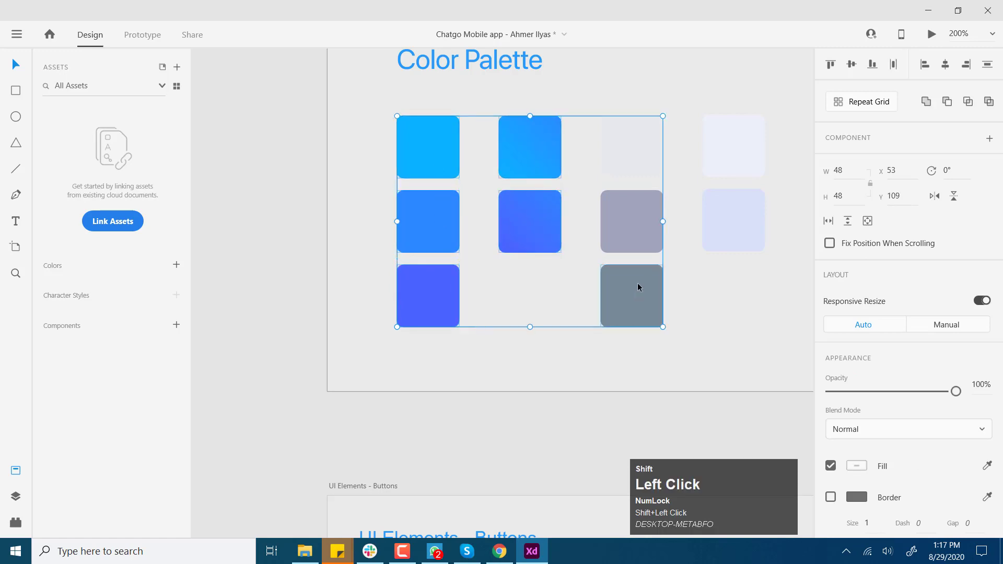
shift+click(637, 246)
shift+click(640, 159)
shift+click(723, 151)
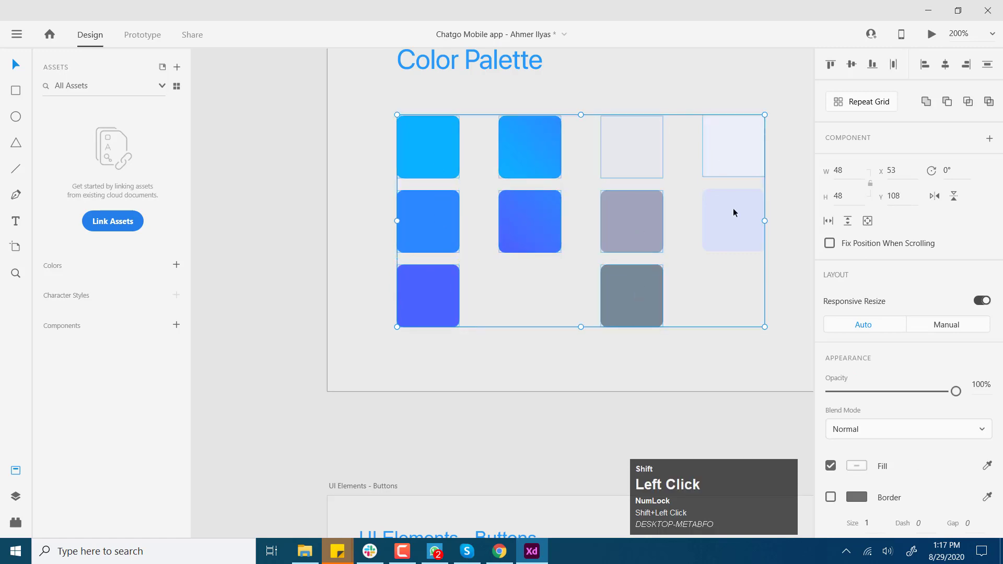
shift+click(736, 220)
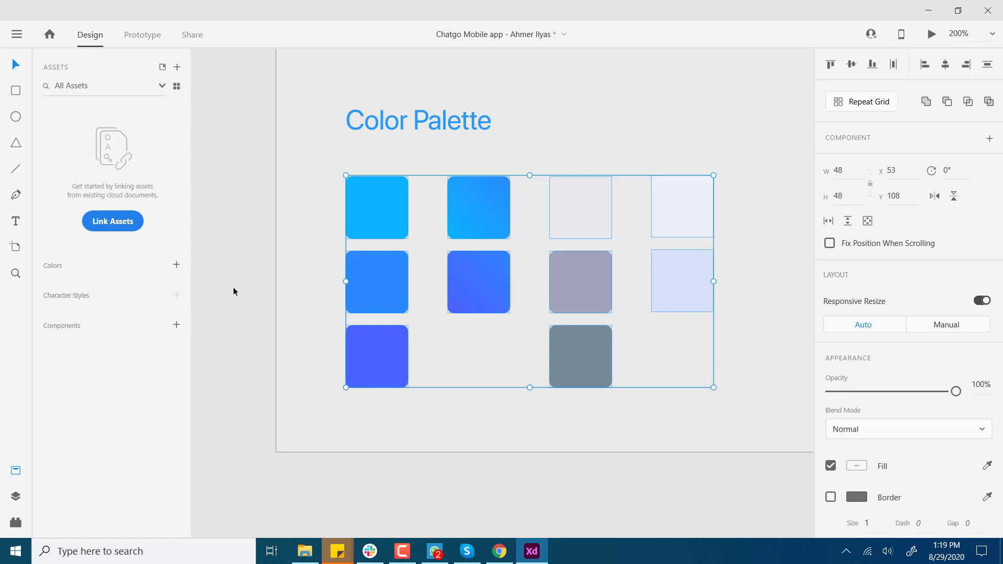
click(584, 491)
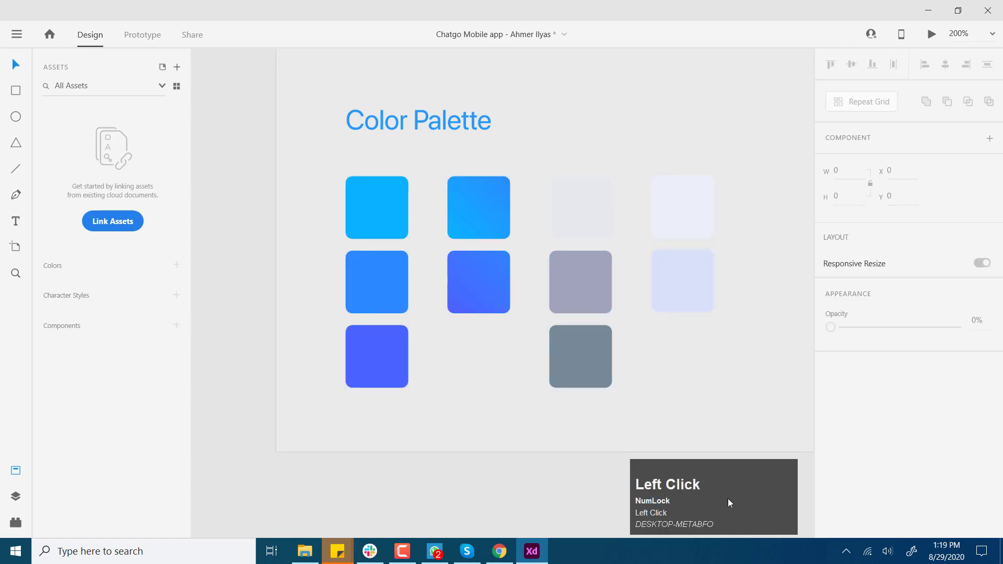
click(704, 503)
Step: Add the solid and gradient colors of all ten Color Palette swatches to the document's color assets
click(385, 230)
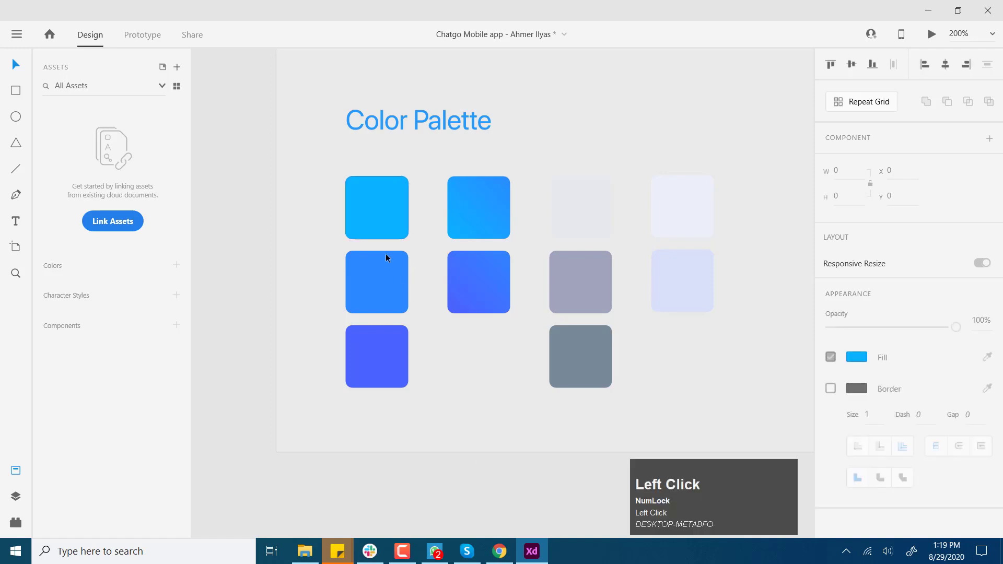
shift+click(391, 291)
shift+click(386, 342)
shift+click(467, 290)
shift+click(586, 274)
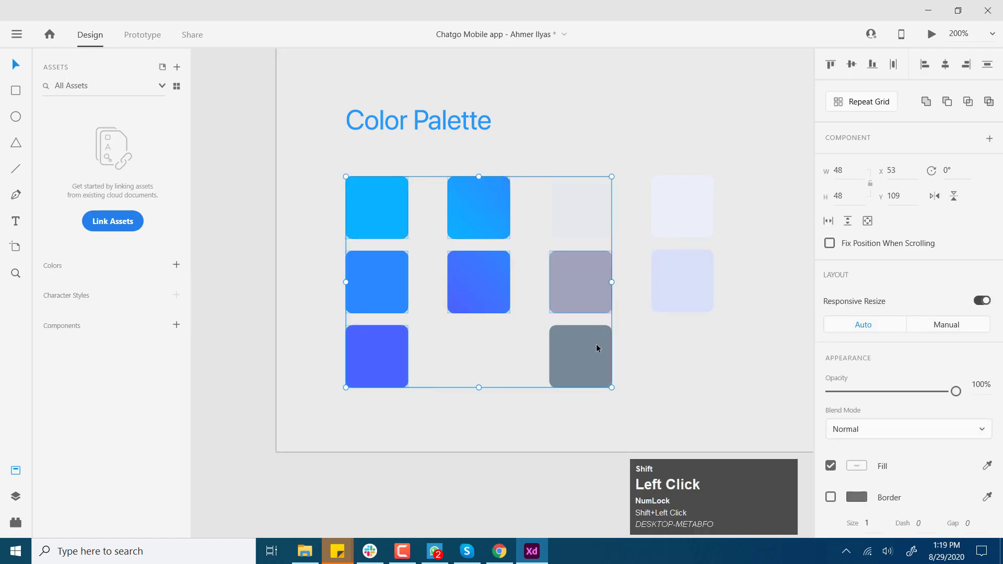
shift+click(598, 347)
shift+click(582, 224)
shift+click(693, 210)
shift+click(686, 271)
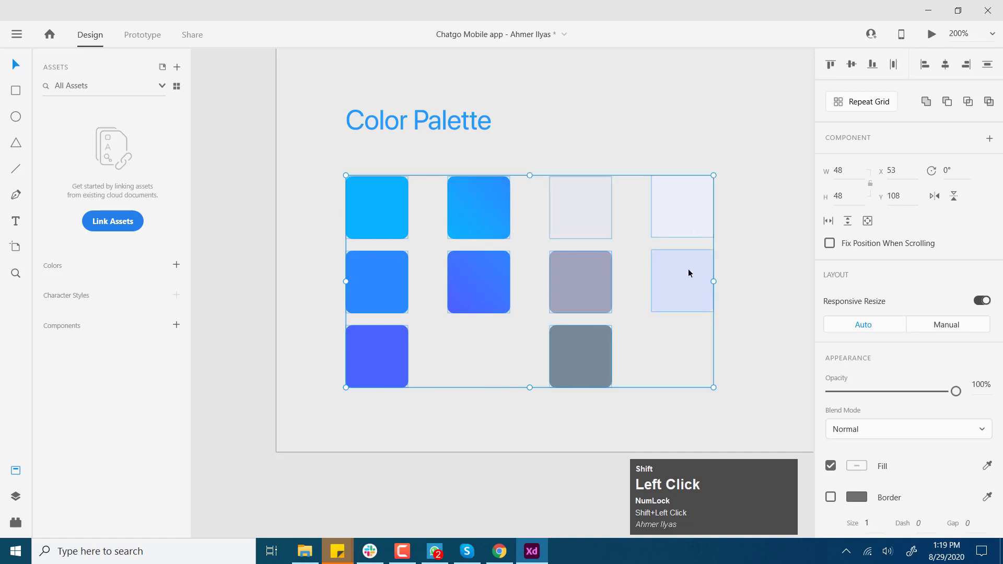
click(178, 267)
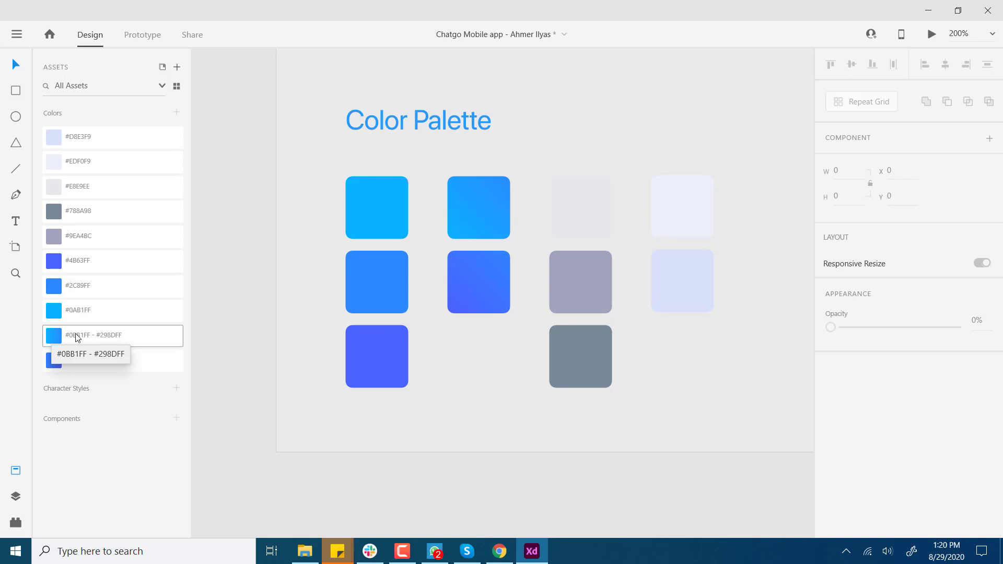
click(226, 303)
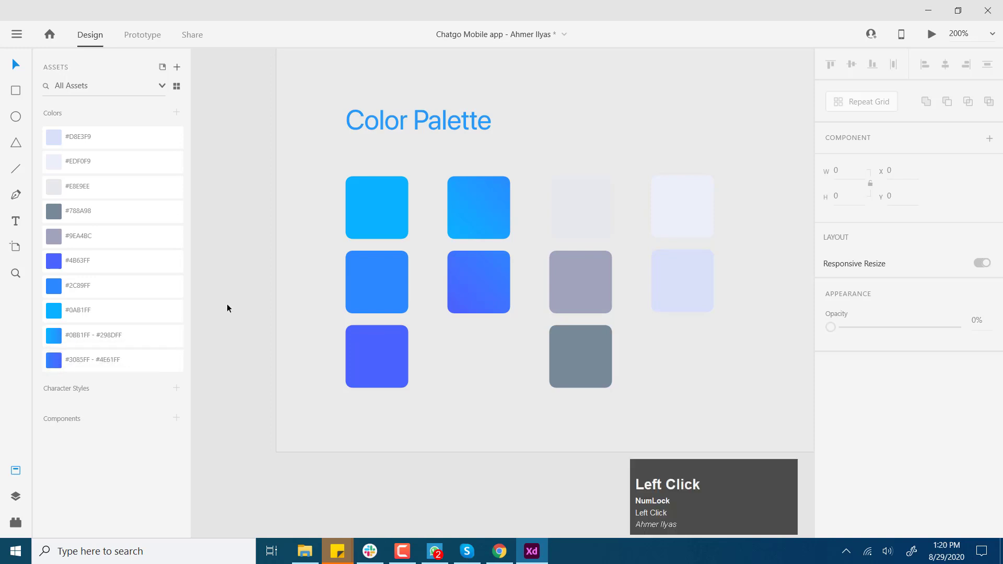
Step: Examine the linear gradient fill of the upper gradient swatch in the second palette column
click(474, 261)
click(488, 204)
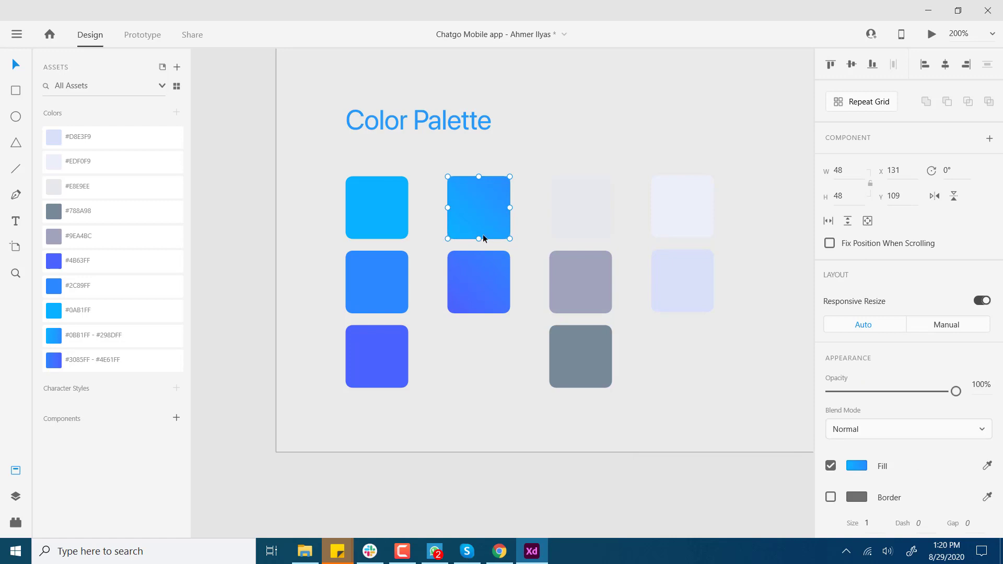
click(862, 469)
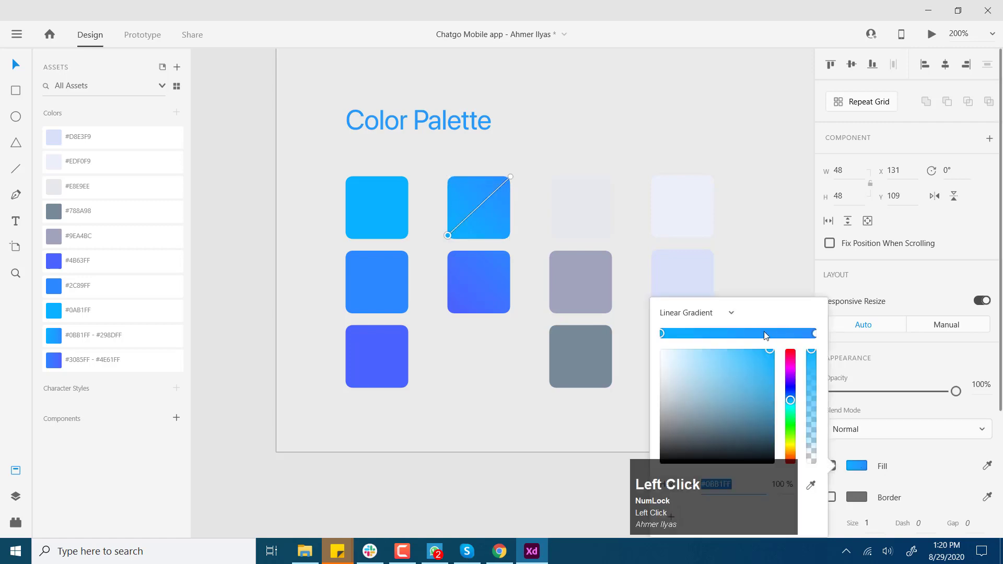
click(499, 206)
click(499, 207)
click(489, 301)
click(479, 210)
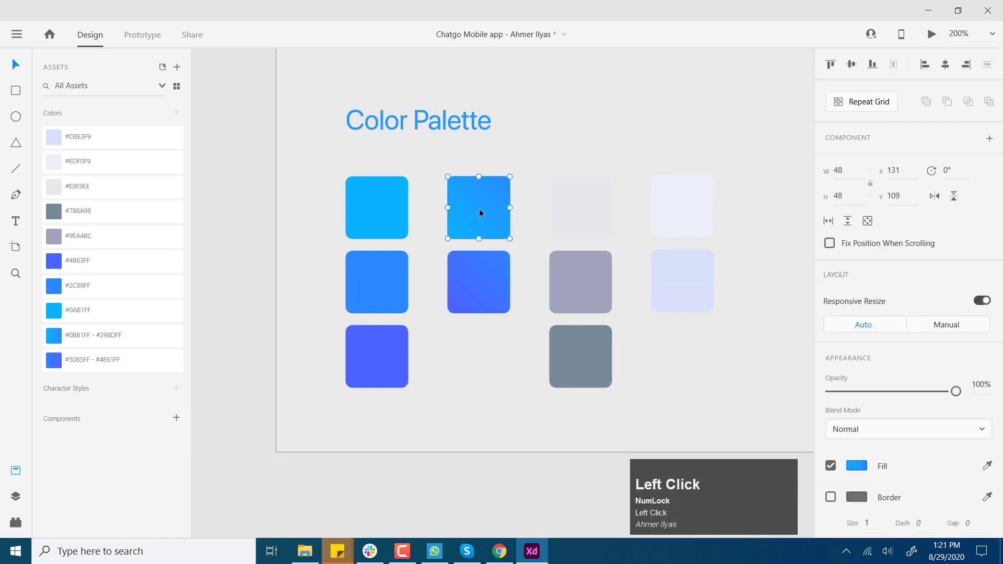
Step: Examine the fill and the available fill types of the lower gradient swatch in the second palette column
click(481, 297)
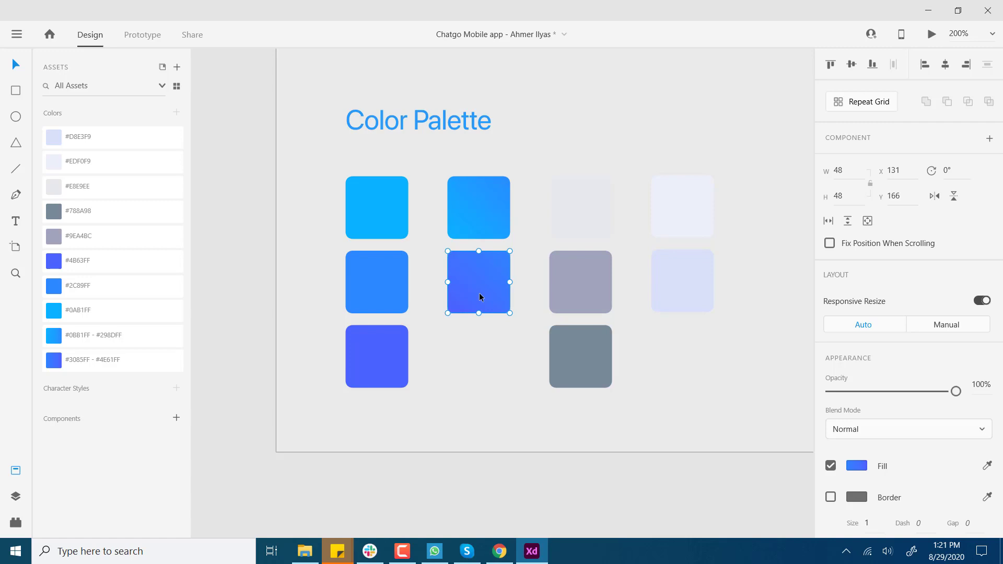
click(471, 307)
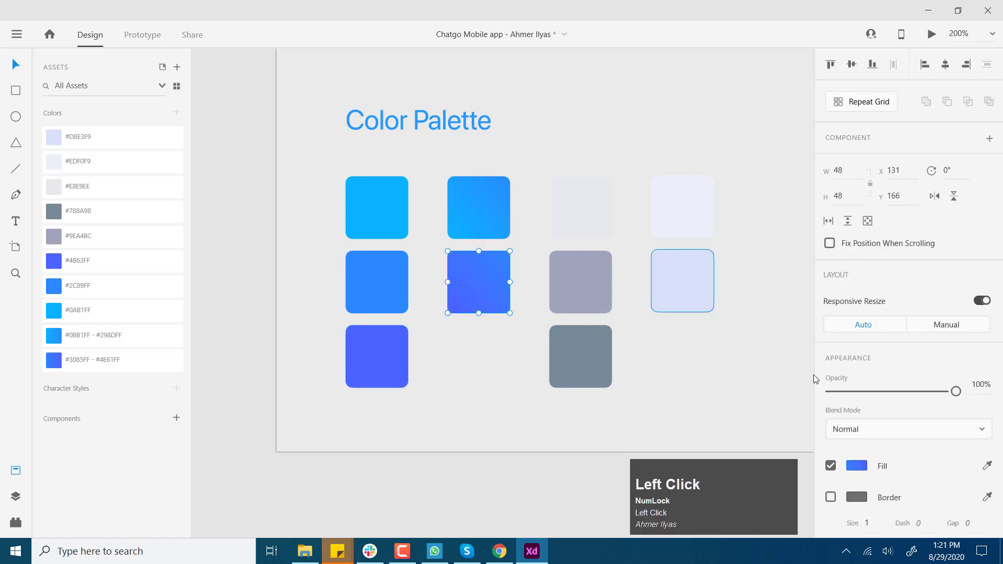
click(857, 466)
click(729, 312)
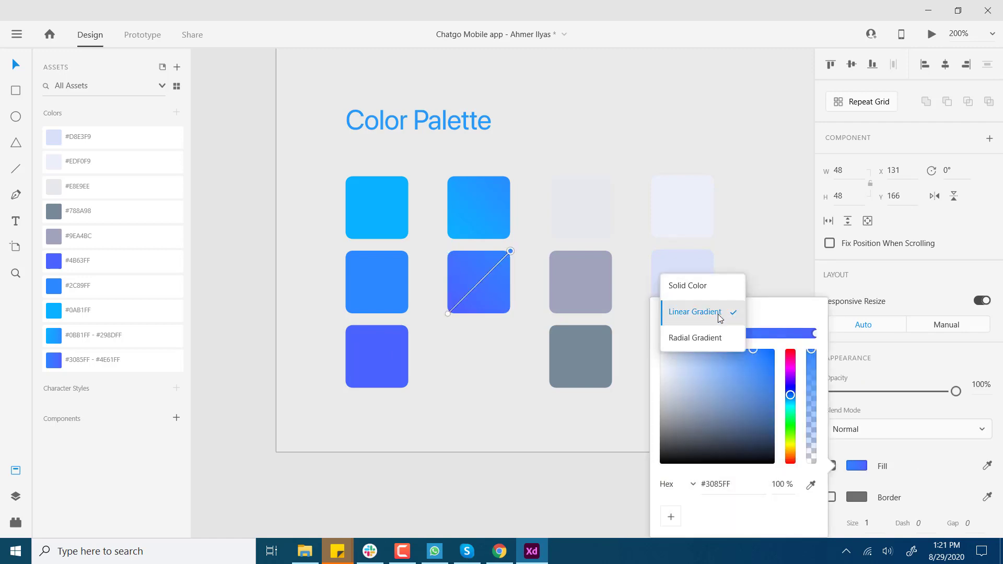
click(565, 473)
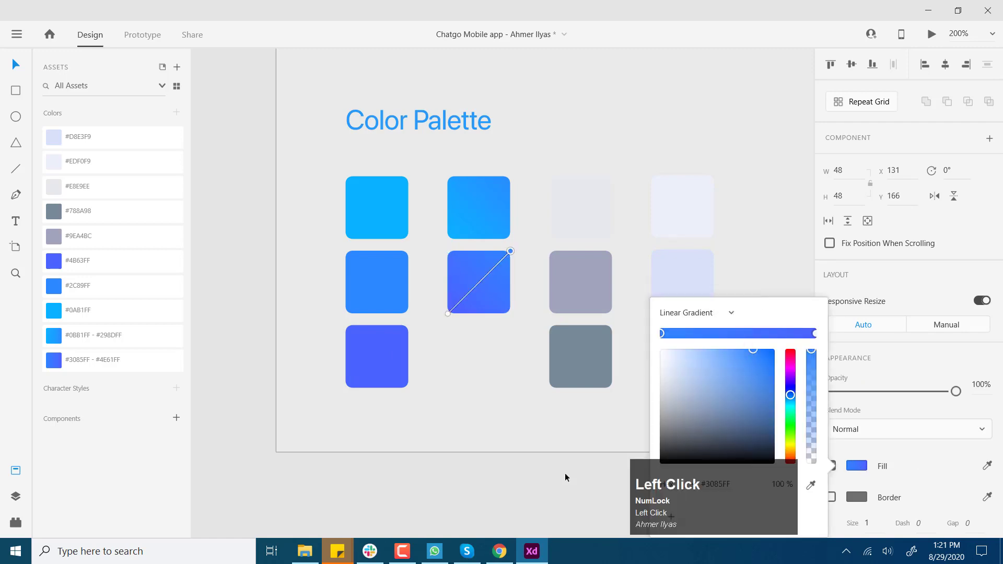
click(535, 484)
Step: Make the large BUTTON element on the UI Elements - Buttons artboard a component in the document assets
key(z)
alt+click(497, 356)
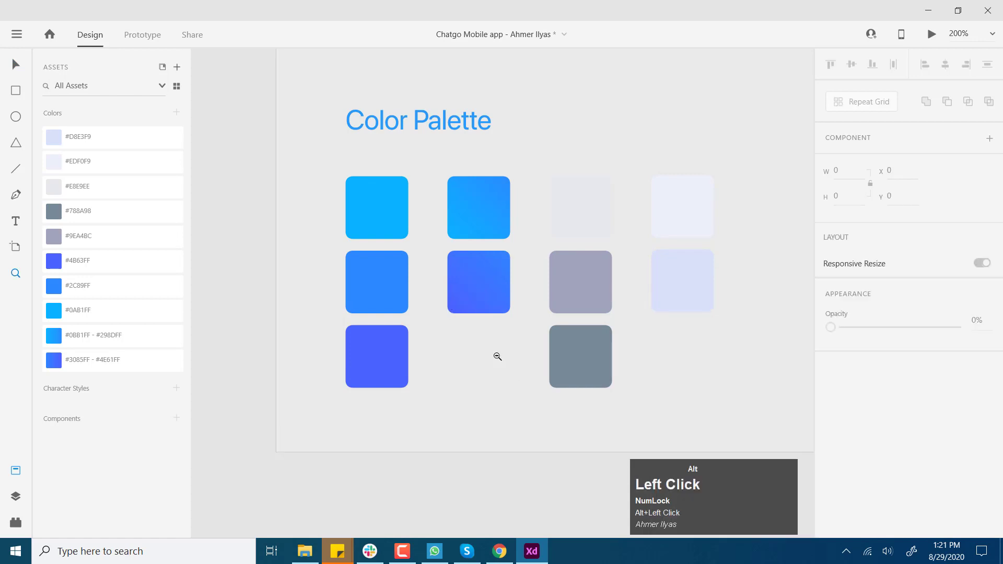
click(15, 64)
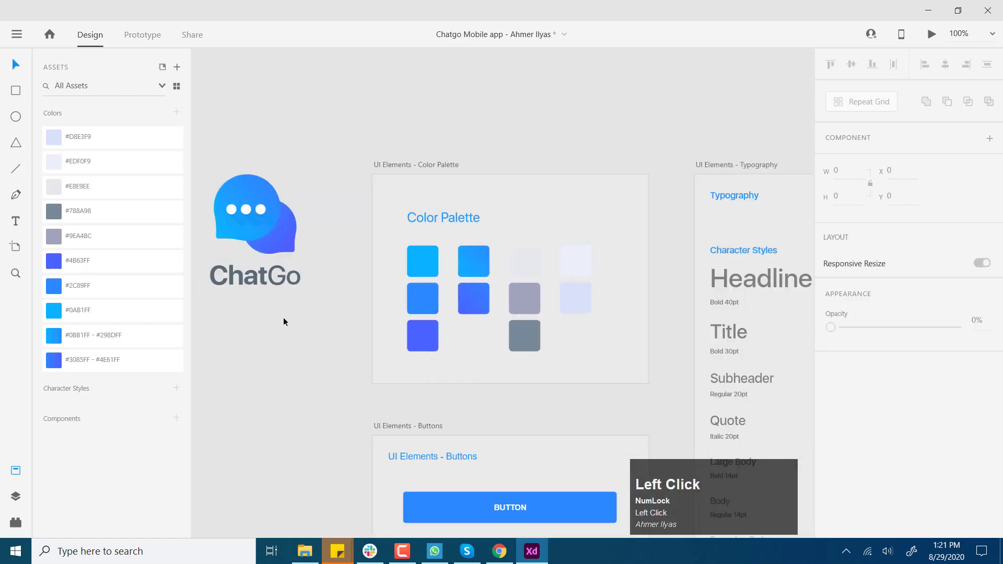
key(space)
drag(298, 331, 306, 259)
drag(459, 276, 323, 248)
scroll(322, 248, down, 3)
scroll(323, 247, left, 1)
key(z)
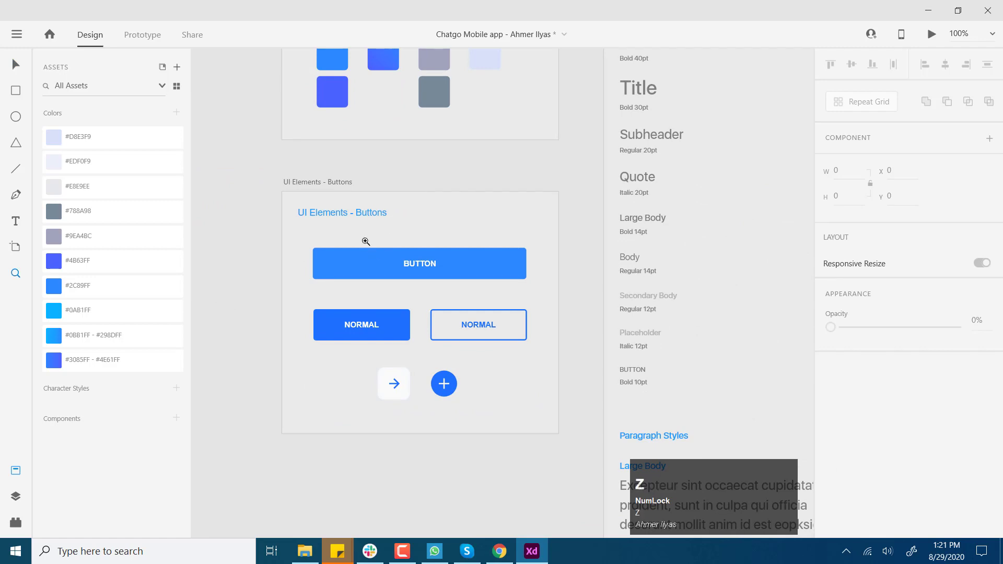
click(365, 240)
click(16, 64)
click(568, 272)
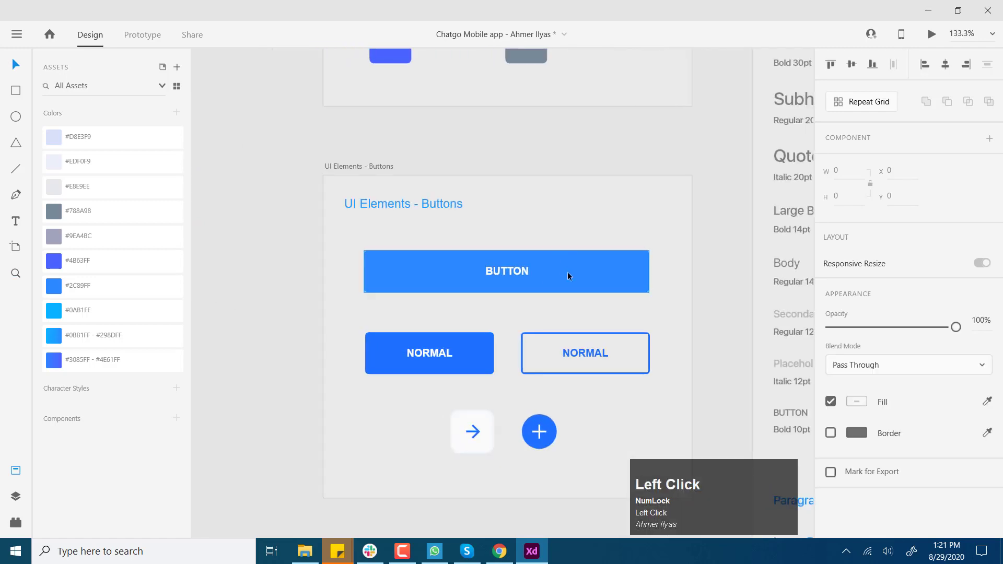
click(177, 418)
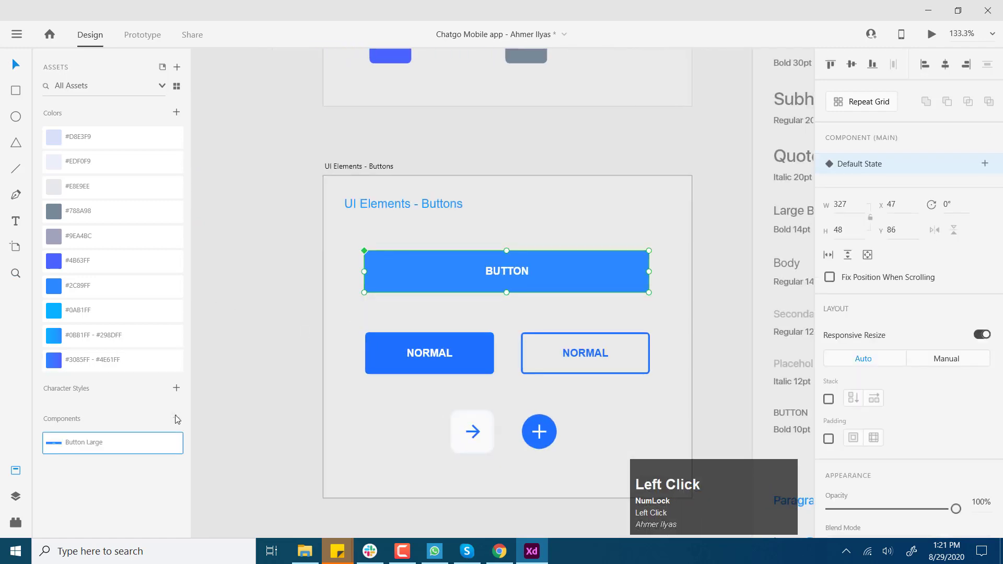
Step: Make the filled NORMAL button and the round plus button on the UI Elements - Buttons artboard components
click(484, 346)
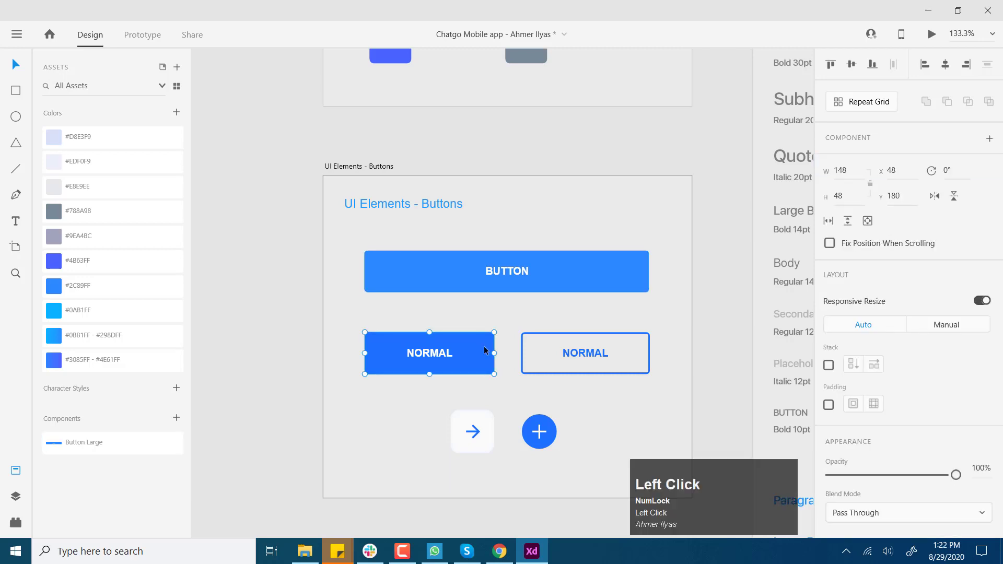
click(177, 420)
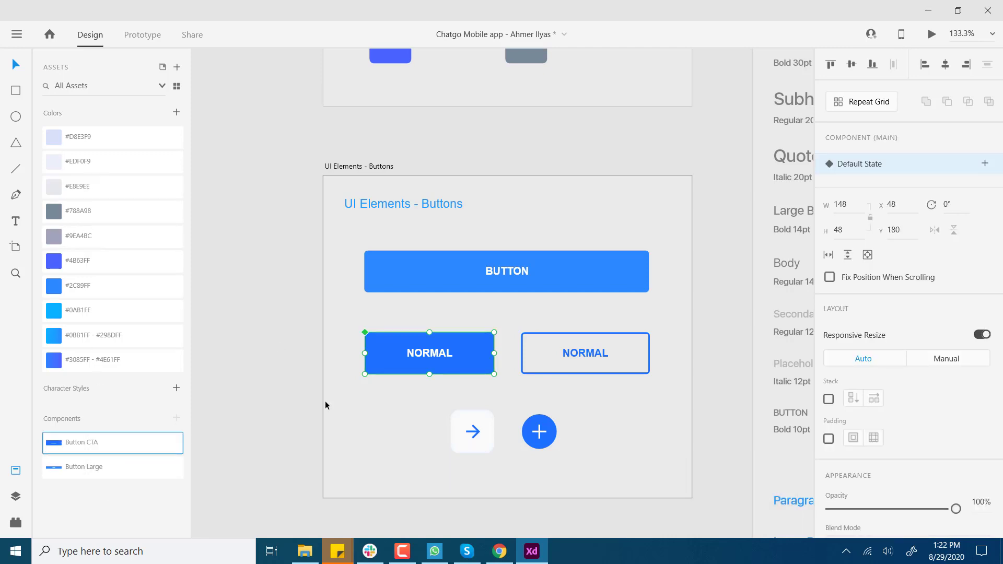
click(551, 429)
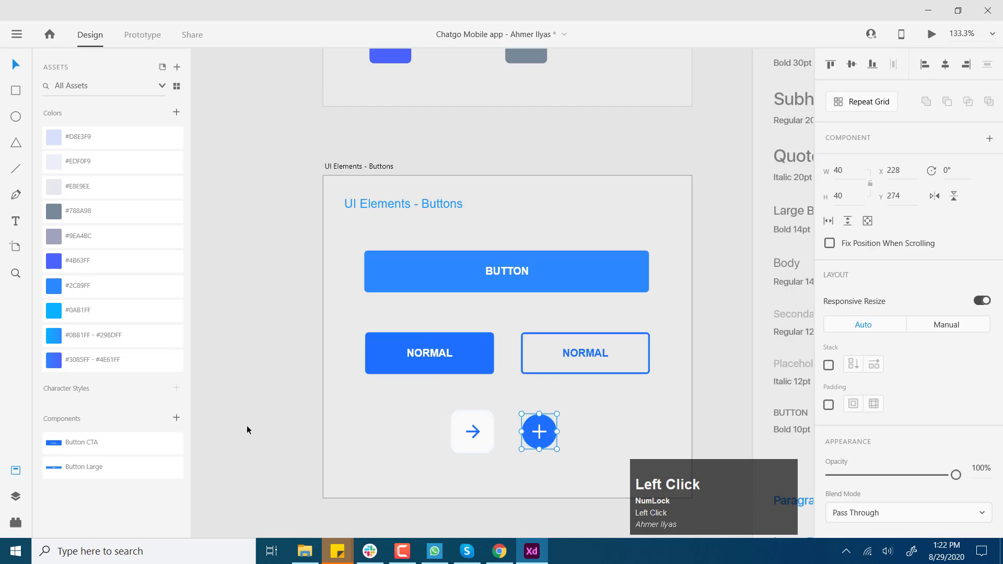
click(177, 419)
click(222, 362)
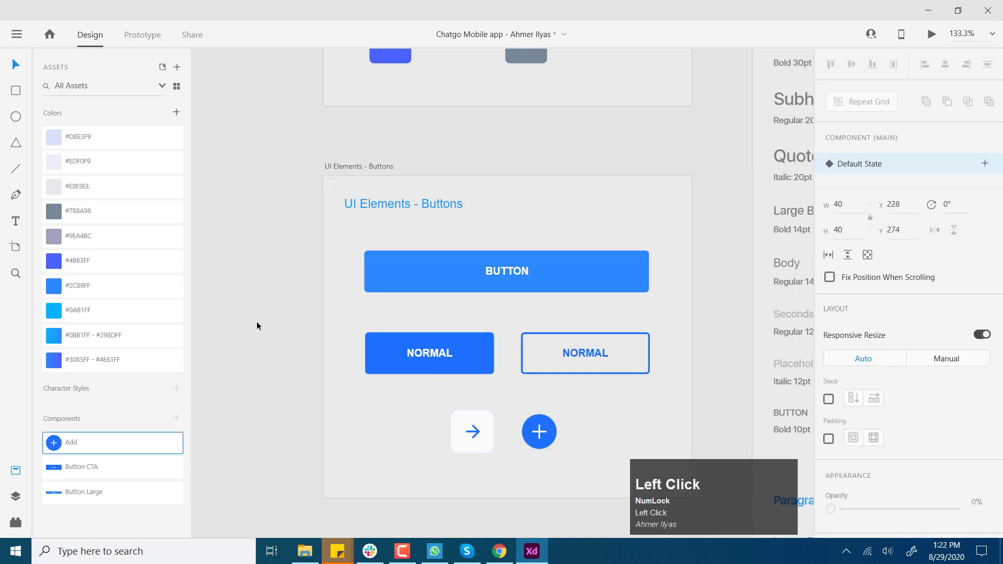
Step: Try changing the #2C89FF color asset to #5399F1 with the large BUTTON selected, and undo the change
scroll(293, 308, up, 1)
key(space)
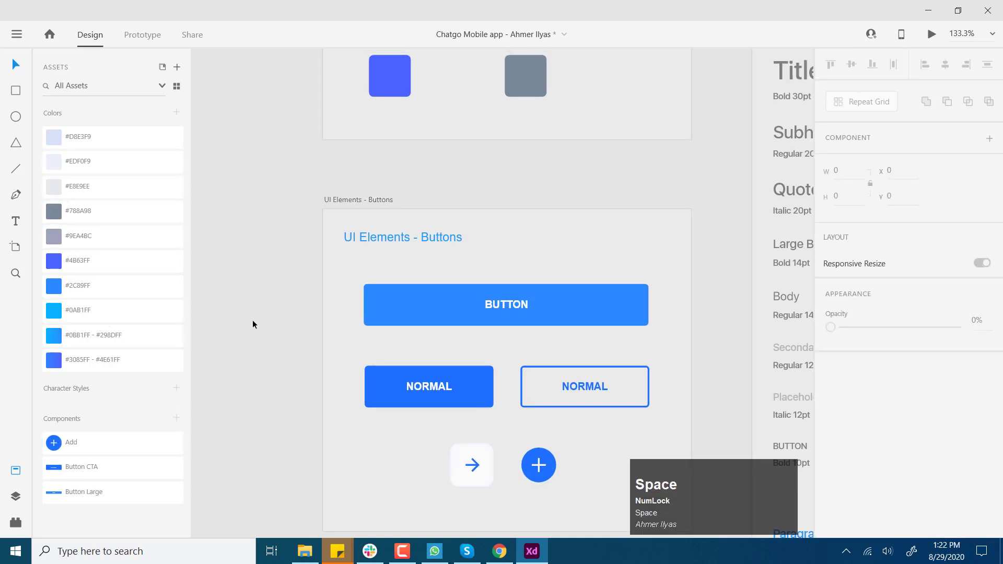
click(466, 312)
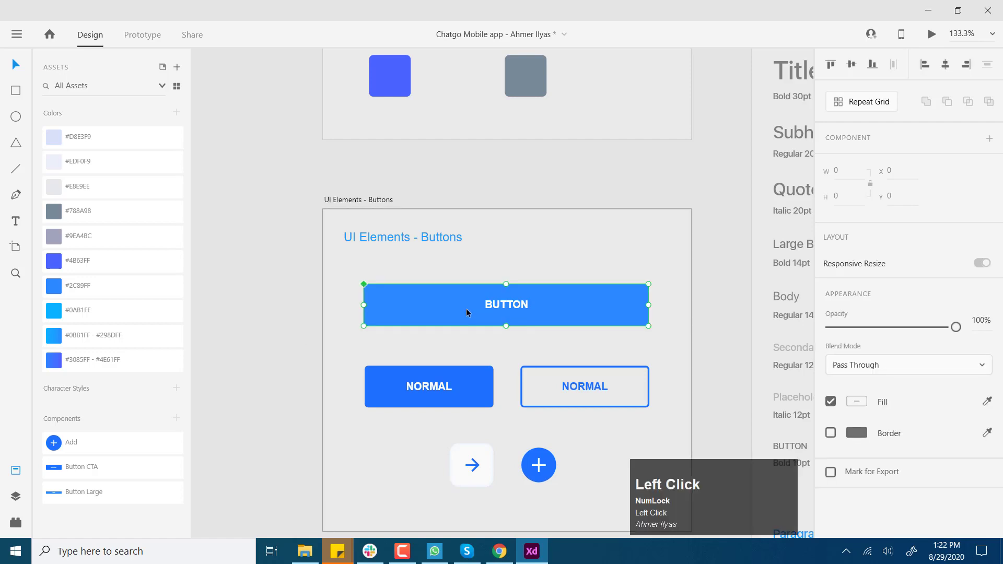
right_click(73, 288)
click(100, 312)
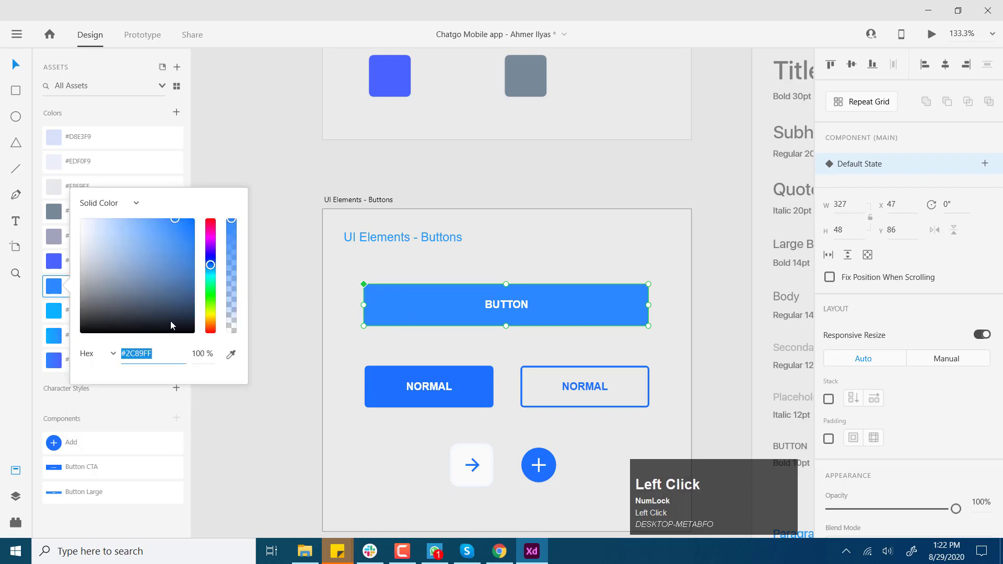
mouse_move(177, 249)
mouse_down()
mouse_move(162, 278)
mouse_move(157, 234)
mouse_move(169, 220)
mouse_move(161, 244)
mouse_move(155, 224)
mouse_up()
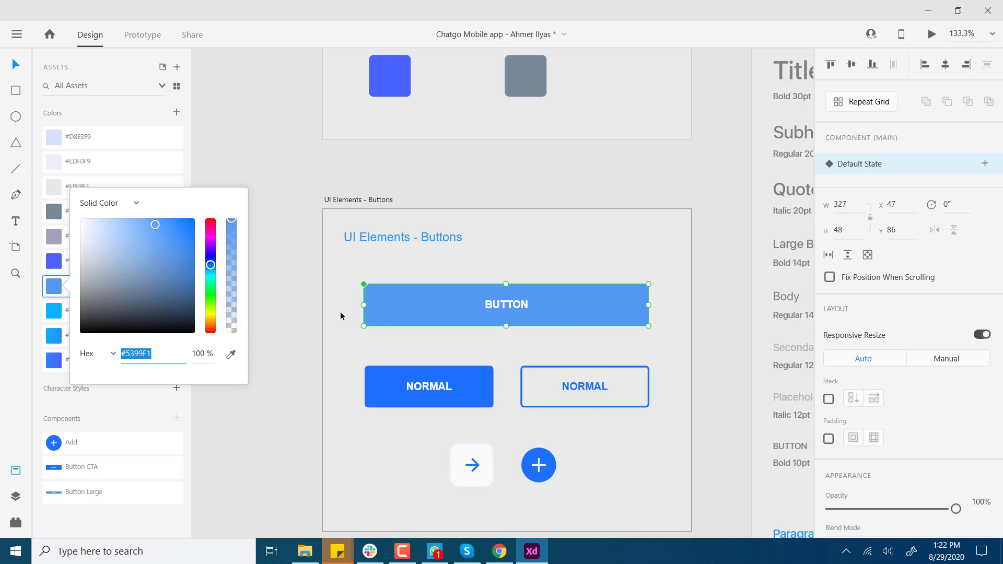
click(307, 309)
key(ctrl+z)
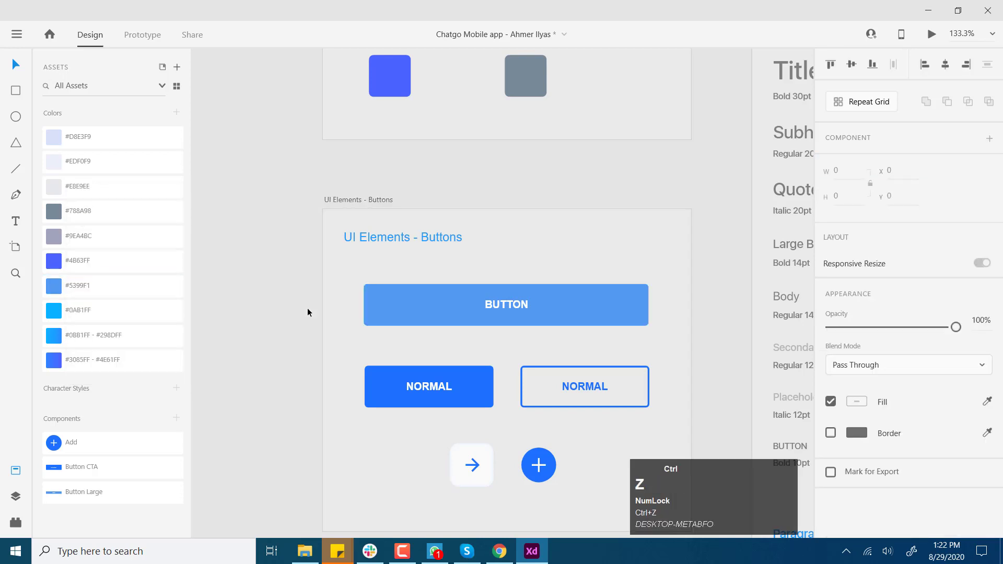
click(391, 175)
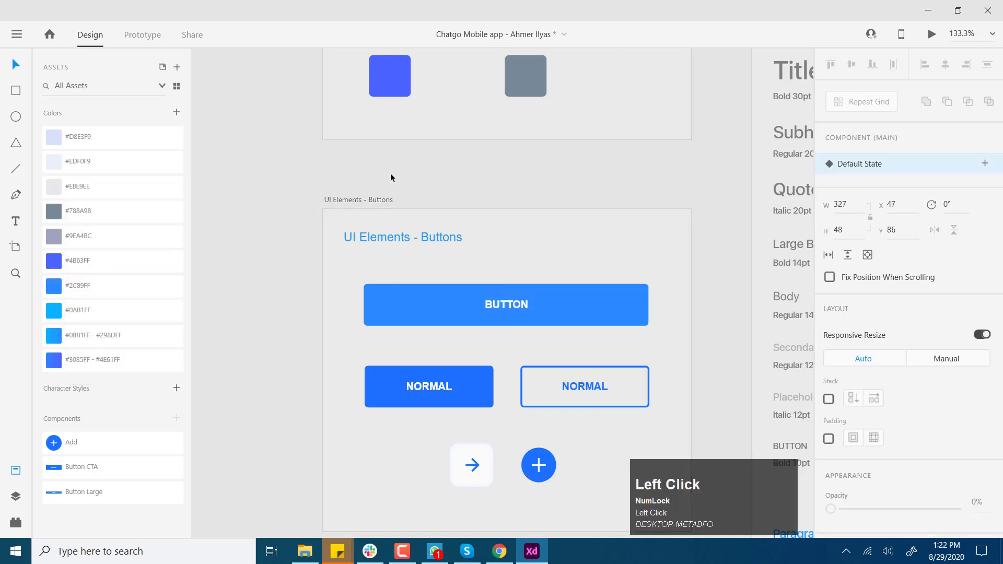
Step: Duplicate the Dumy Kit artboard and place the copy in the empty canvas area below the UI Elements artboards
drag(698, 217, 364, 266)
key(z)
alt+click(448, 214)
alt+click(347, 192)
key(space)
click(481, 265)
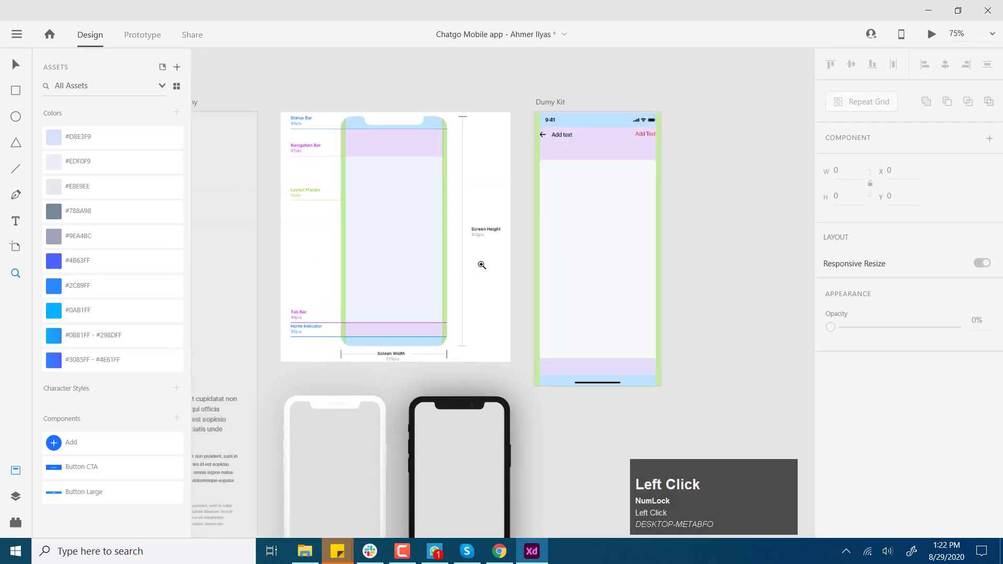
alt+click(408, 227)
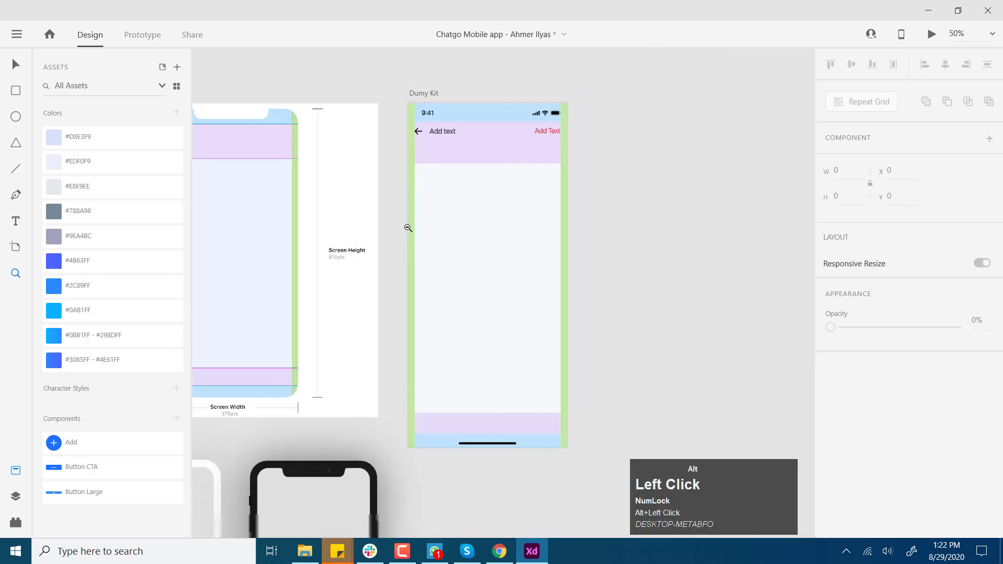
alt+click(408, 228)
drag(409, 212, 437, 107)
key(z)
drag(455, 201, 470, 204)
key(v)
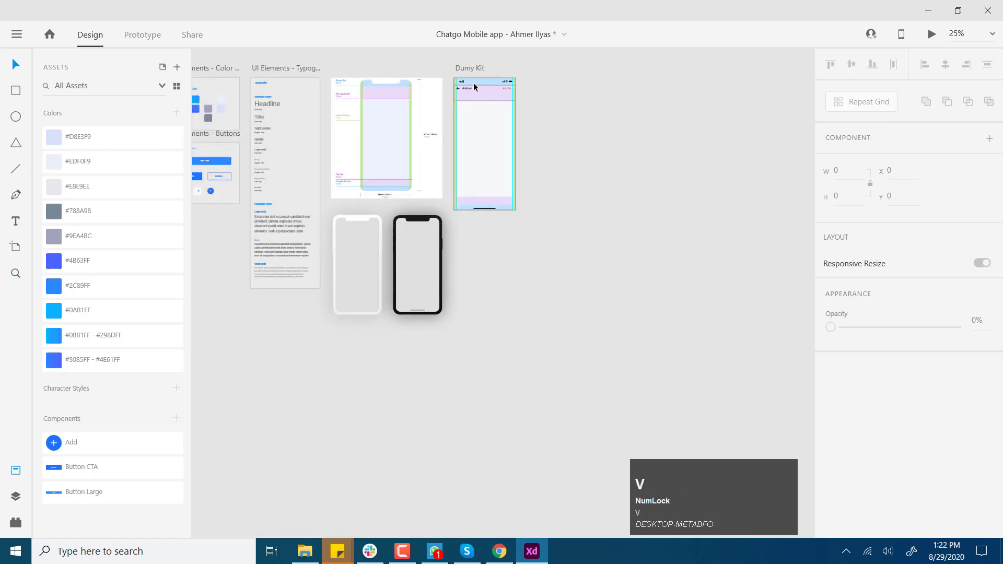
click(469, 67)
drag(457, 138, 621, 146)
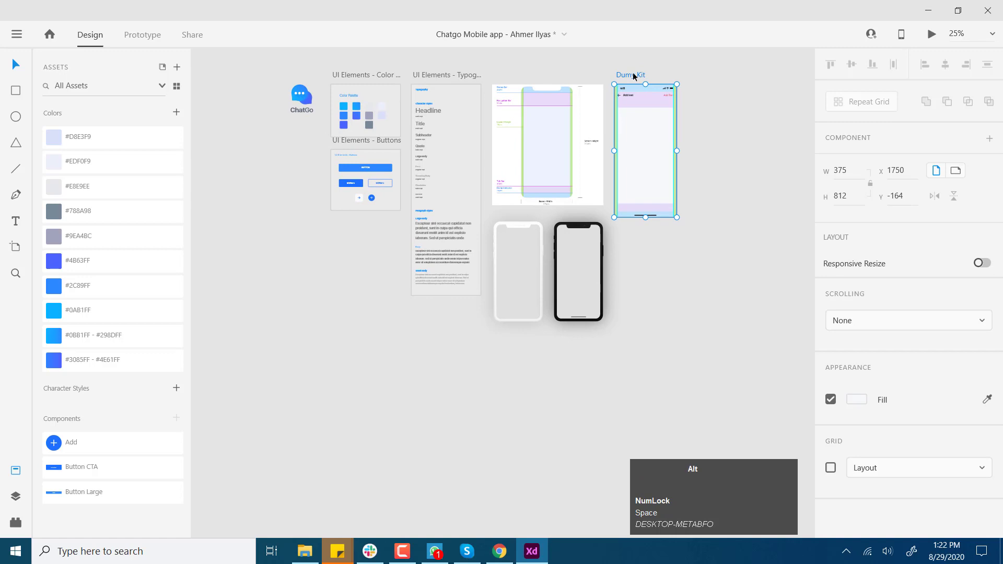
drag(633, 76, 333, 398)
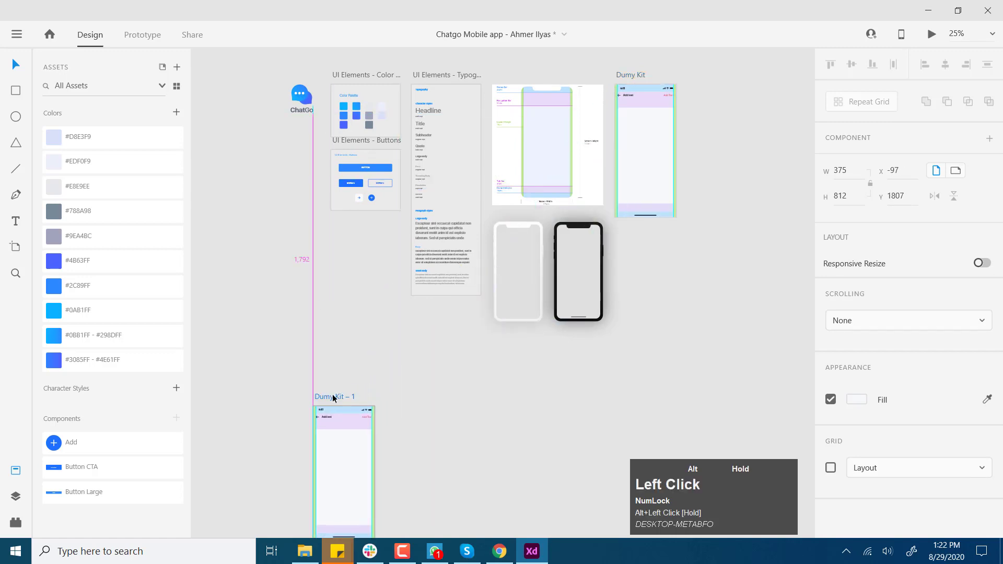
Step: Rename the copied Dumy Kit artboard as 1
drag(436, 432, 448, 243)
double_click(357, 216)
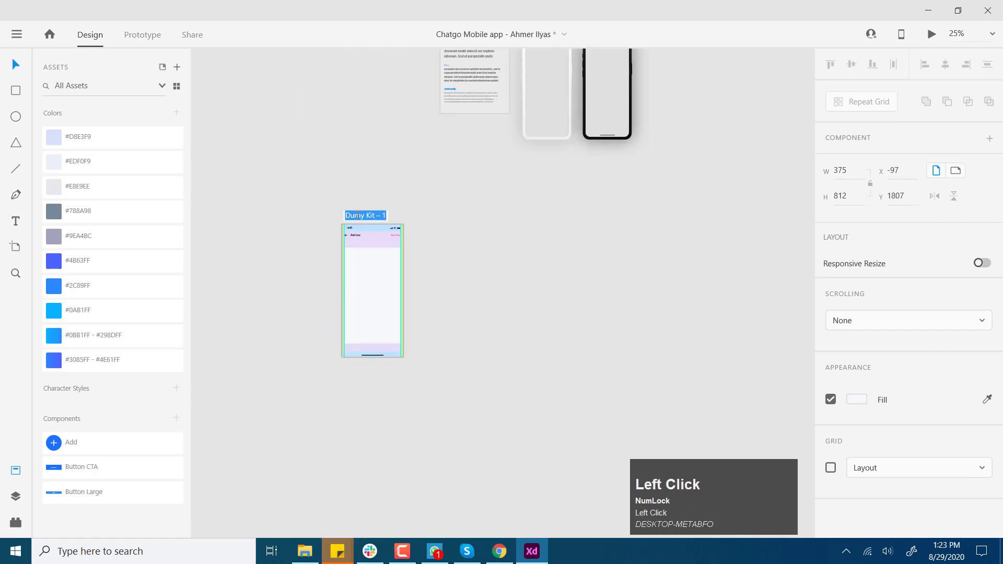
text(1)
key(Return)
Step: Unlock the colored layout overlay on artboard 1 and delete it
key(z)
click(427, 273)
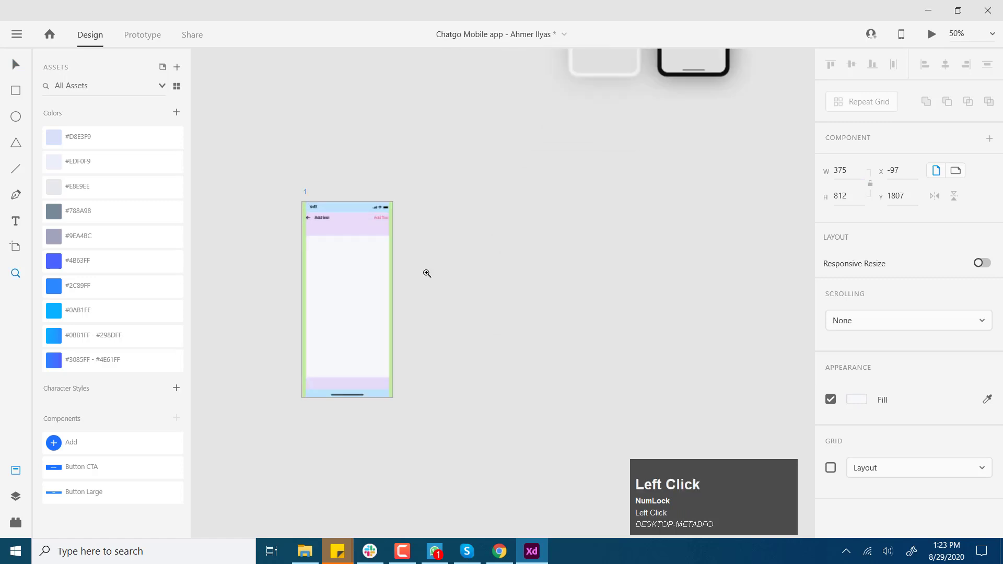
click(427, 273)
drag(374, 250, 455, 225)
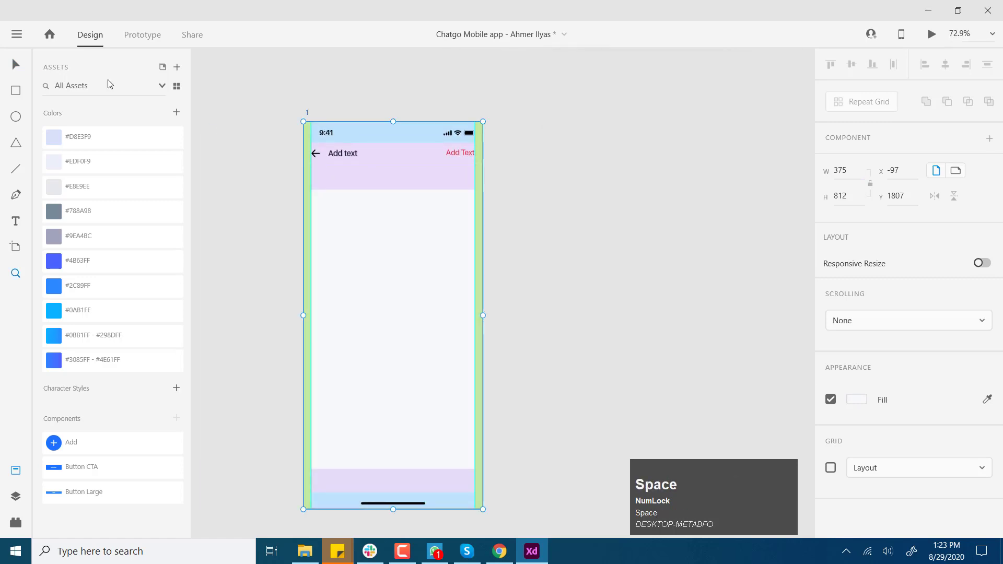
click(14, 66)
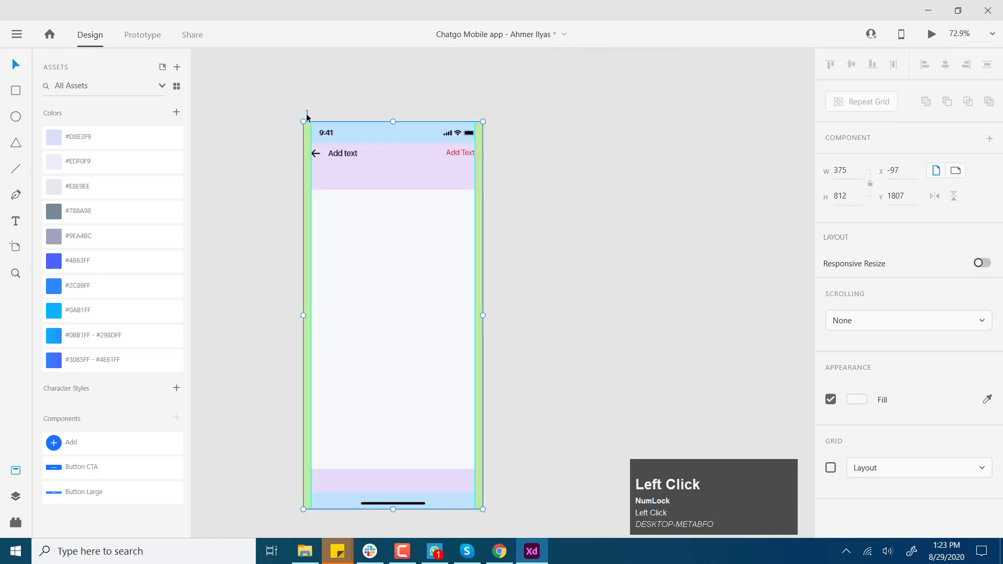
key(ctrl+d)
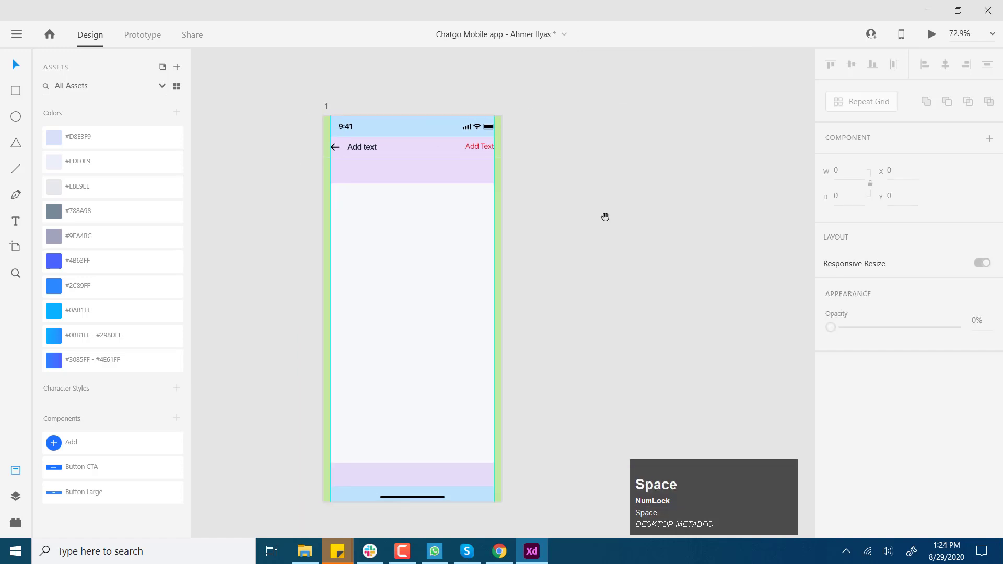
drag(605, 217, 547, 186)
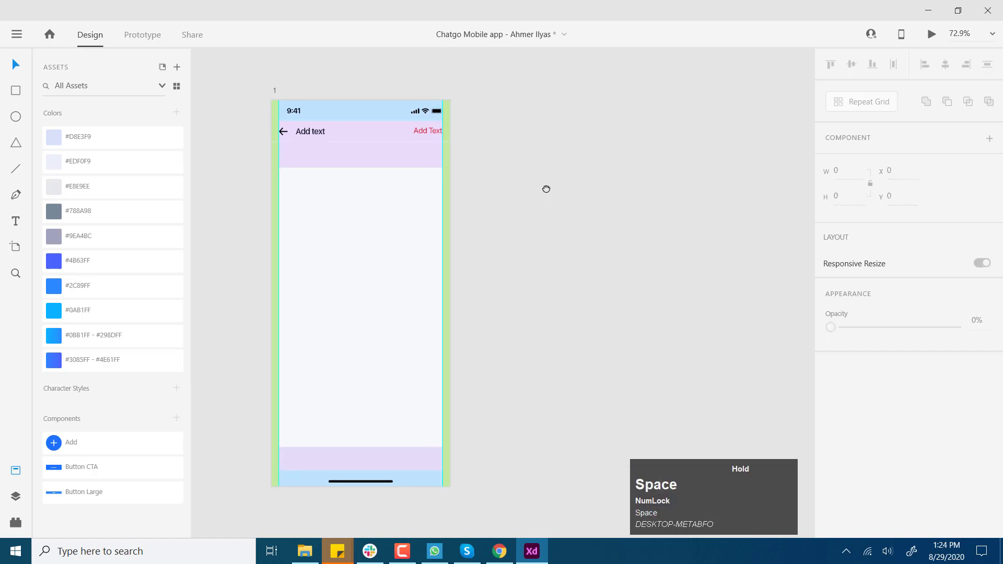
click(275, 91)
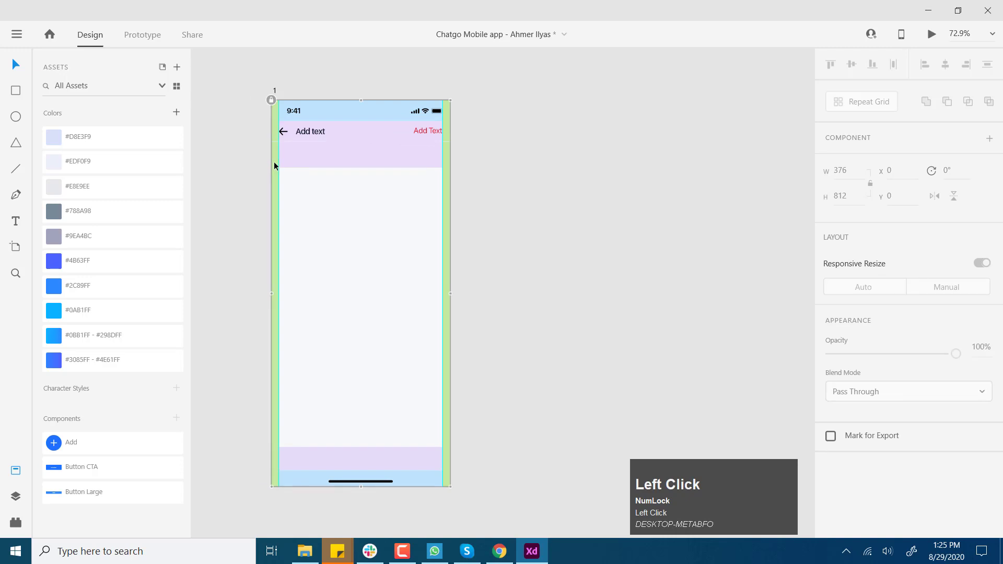
key(ctrl+l)
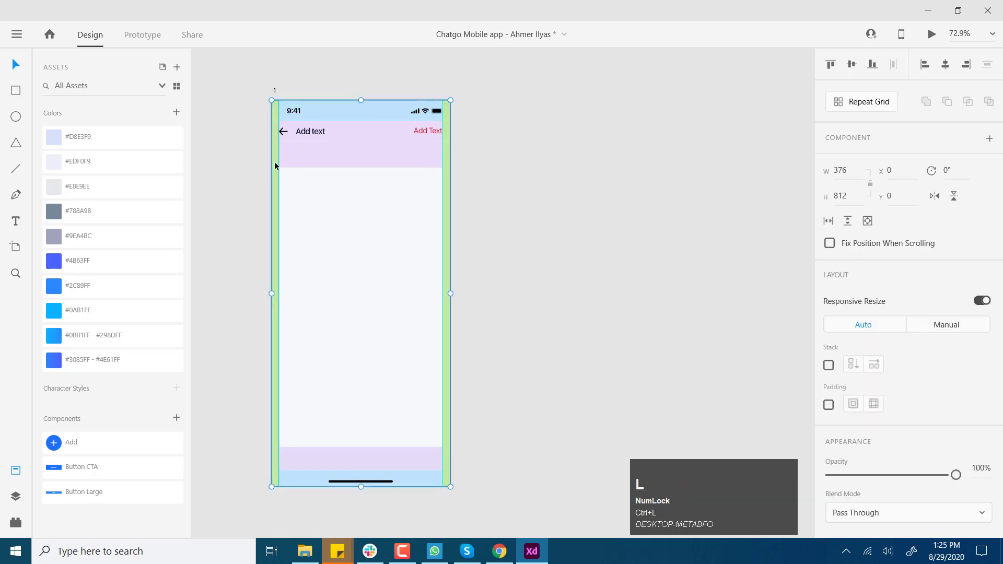
key(Delete)
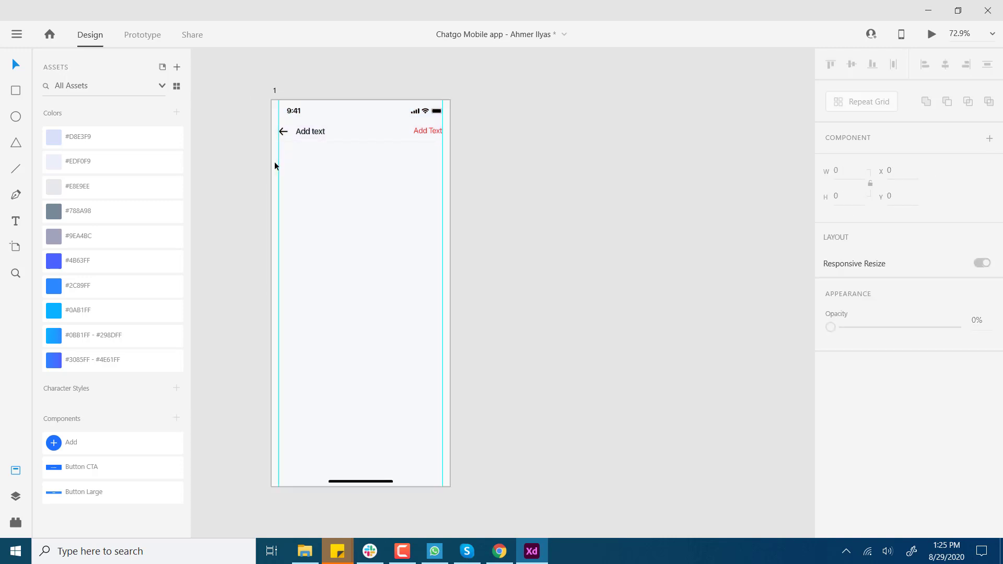
Step: Duplicate artboard 1 beside the original
click(275, 91)
key(ctrl+d)
click(595, 188)
key(space)
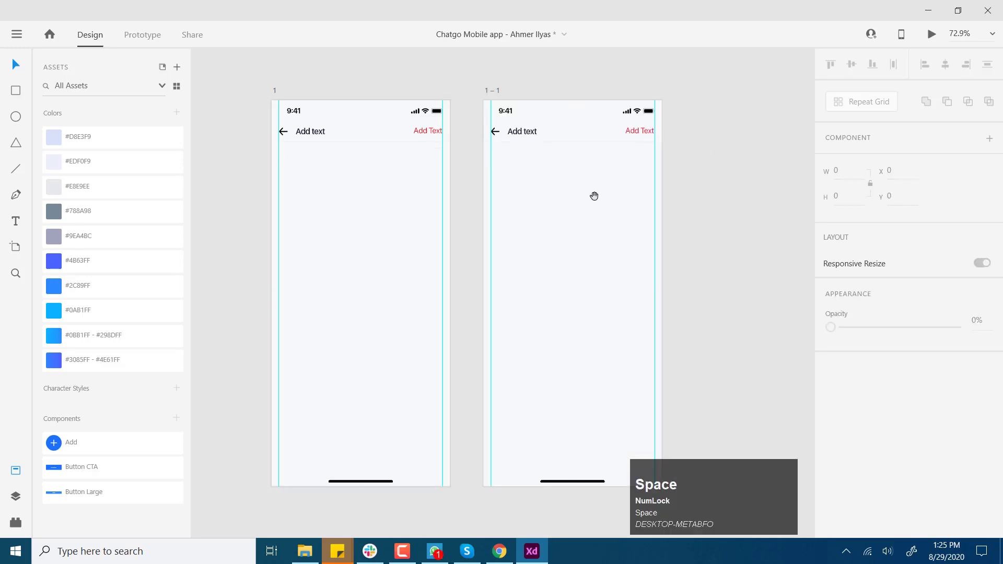
Step: Remove both vertical margin guides from the duplicate of artboard 1
drag(497, 197, 427, 188)
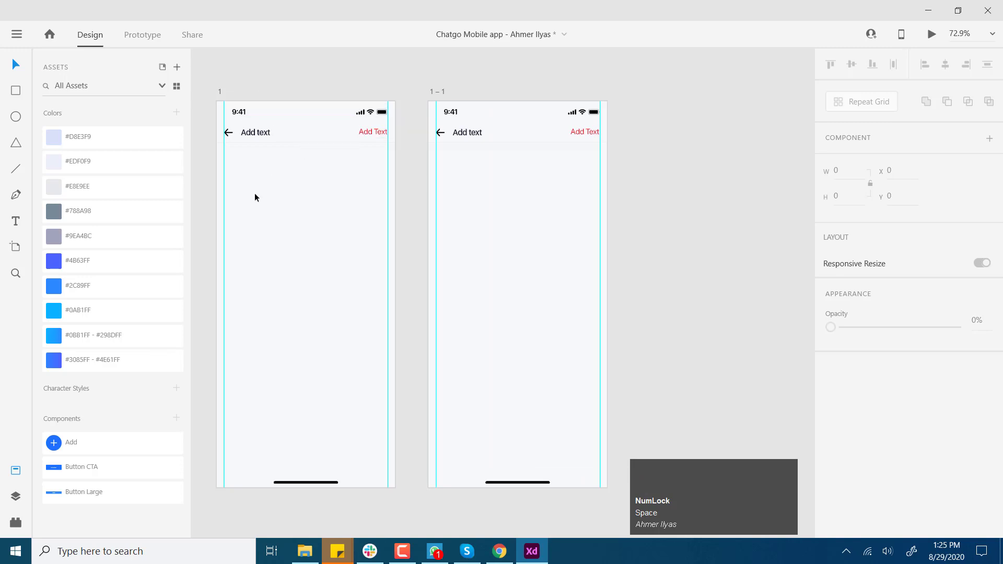
drag(500, 217, 460, 213)
click(394, 228)
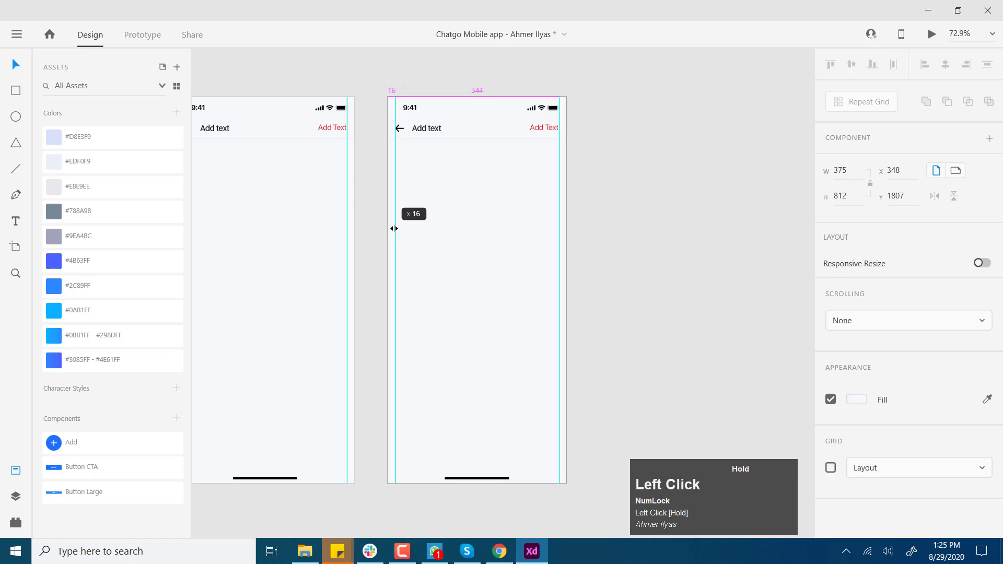
drag(393, 230, 383, 237)
drag(560, 245, 593, 251)
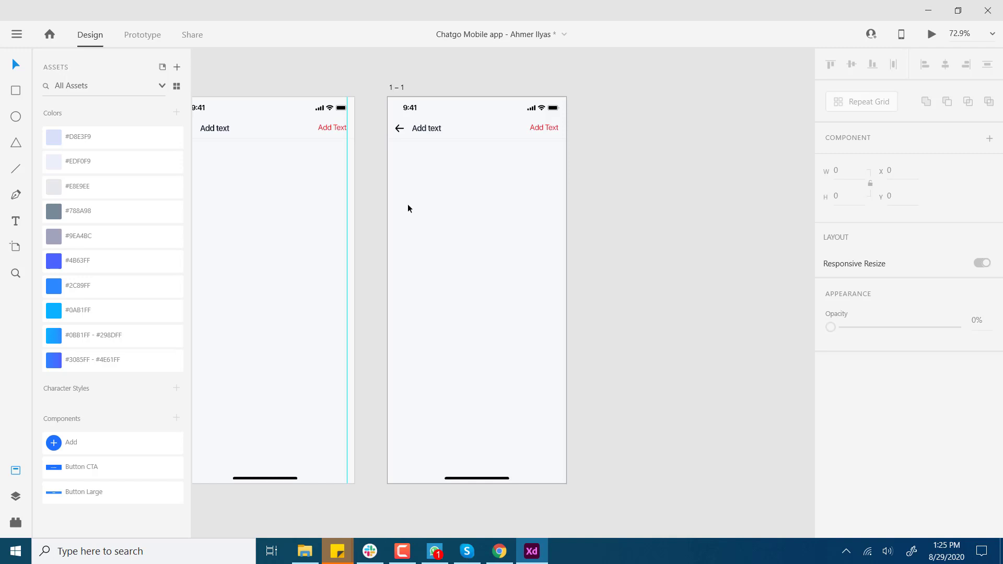
Step: Delete the status bar, header texts, back arrow and all other contents of the duplicate artboard
key(z)
scroll(448, 189, up, 1)
drag(448, 186, 450, 194)
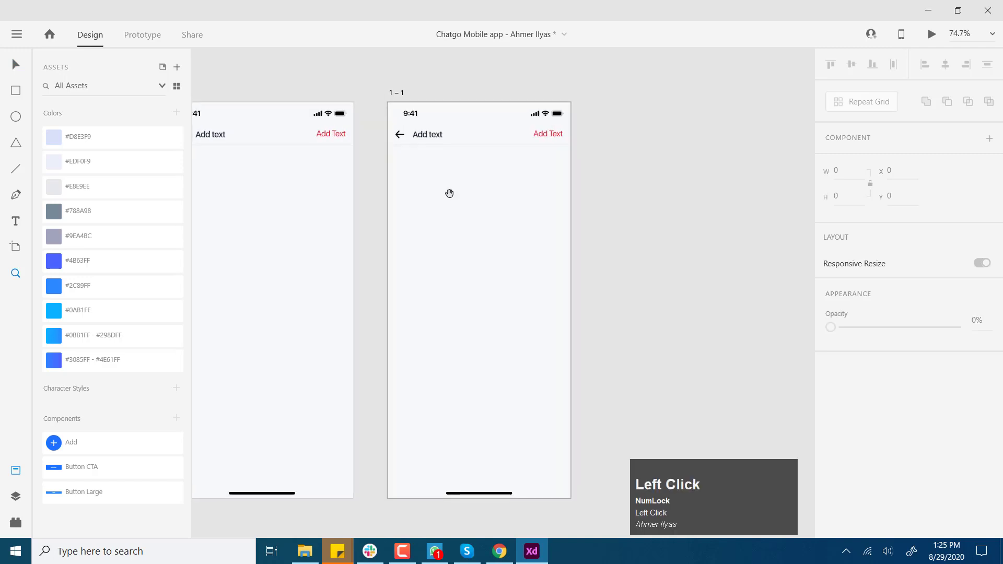
click(21, 71)
drag(605, 206, 552, 183)
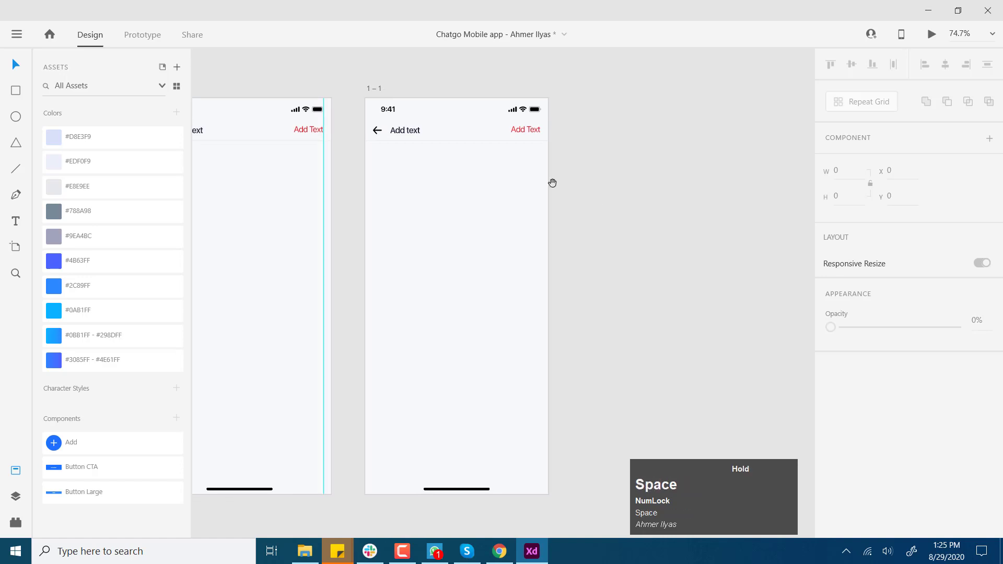
drag(353, 82, 555, 512)
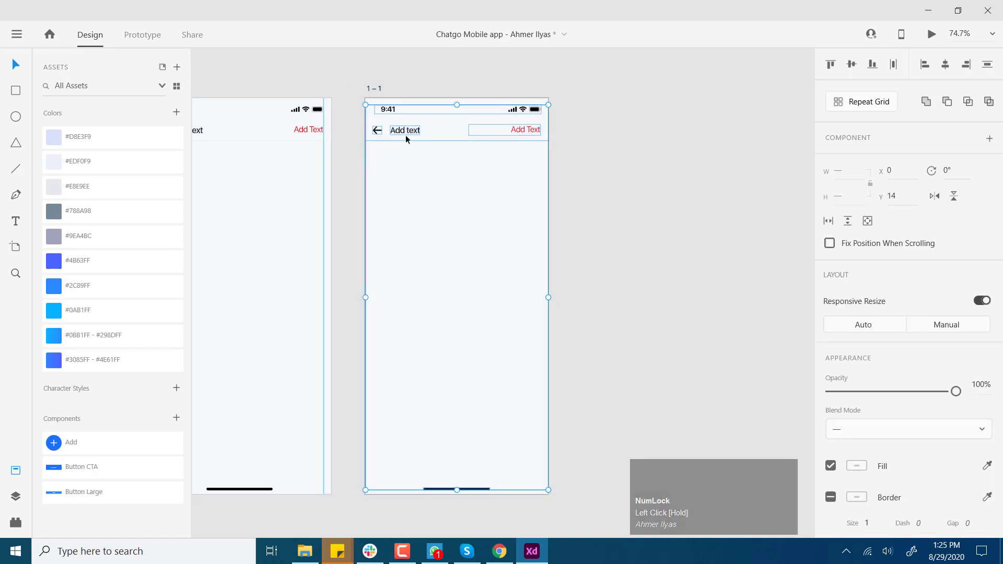
key(Delete)
click(626, 282)
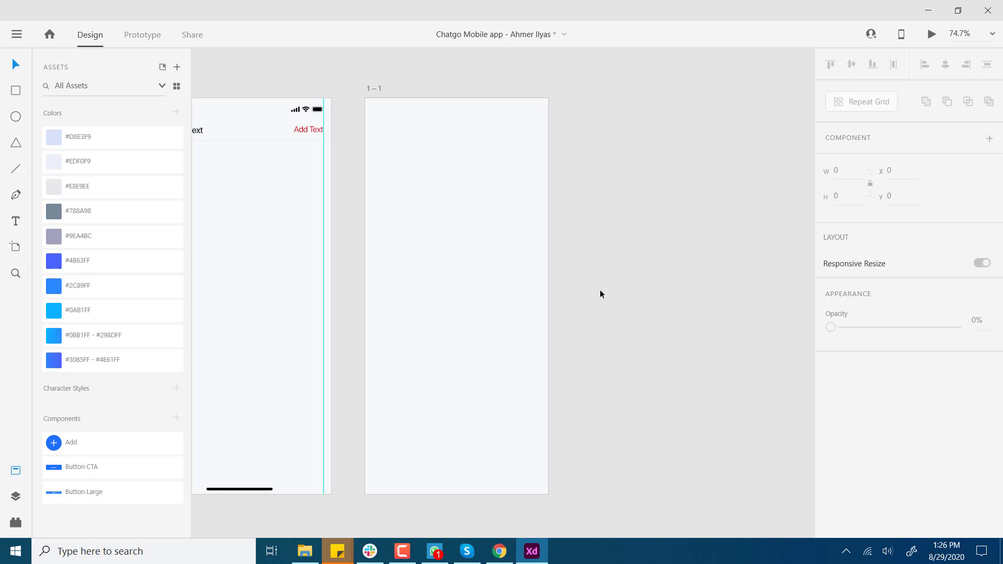
key(space)
drag(600, 289, 635, 269)
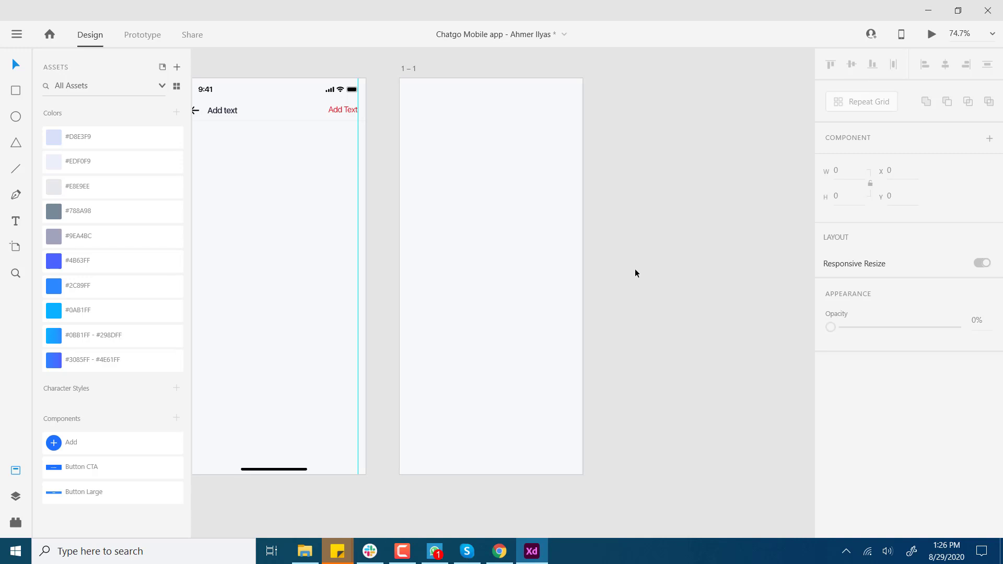
key(space)
drag(644, 194, 632, 204)
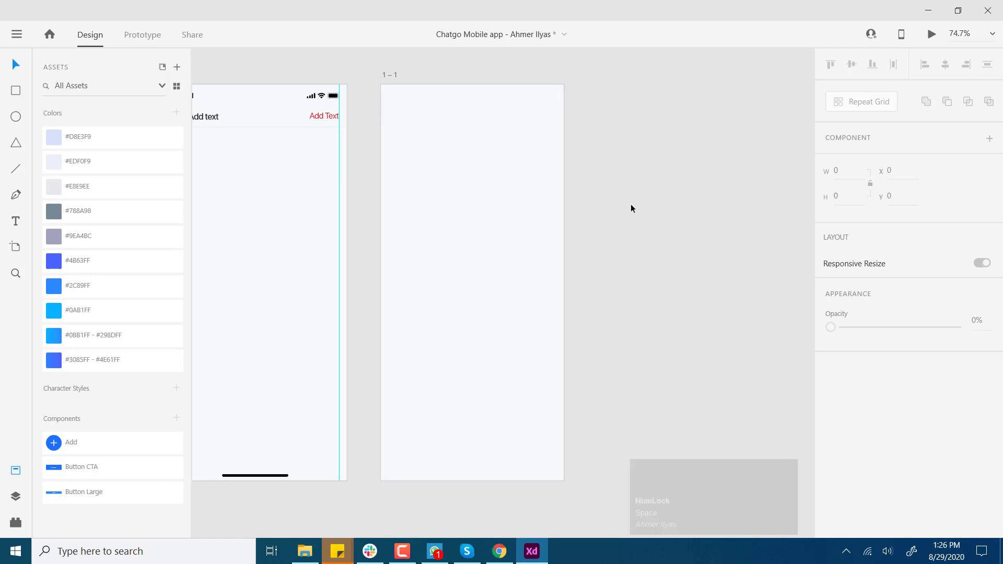
drag(638, 211, 633, 213)
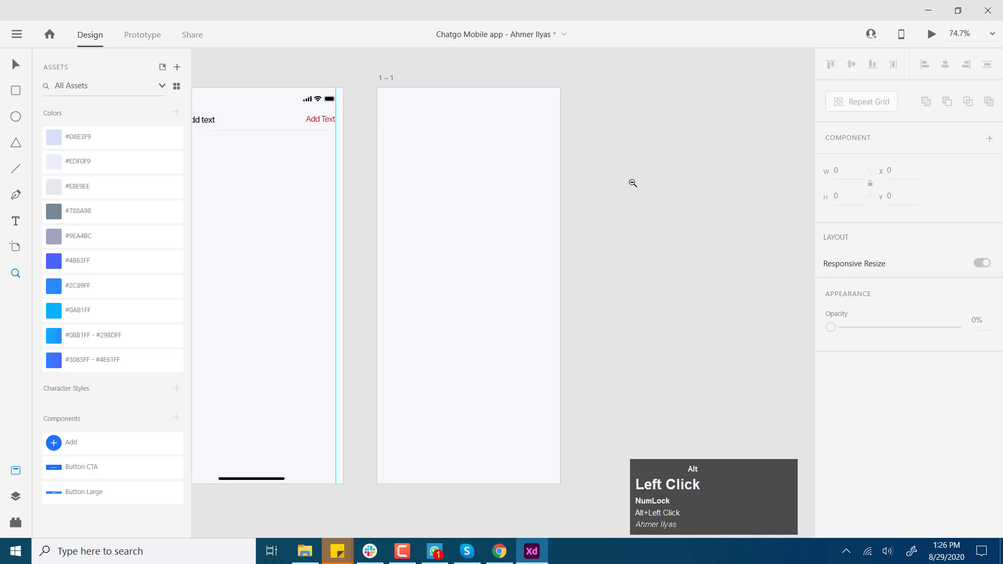
Step: Turn the ChatGo logo beside the color palette artboard into a reusable component
alt+click(634, 183)
alt+click(634, 183)
alt+click(610, 264)
key(z)
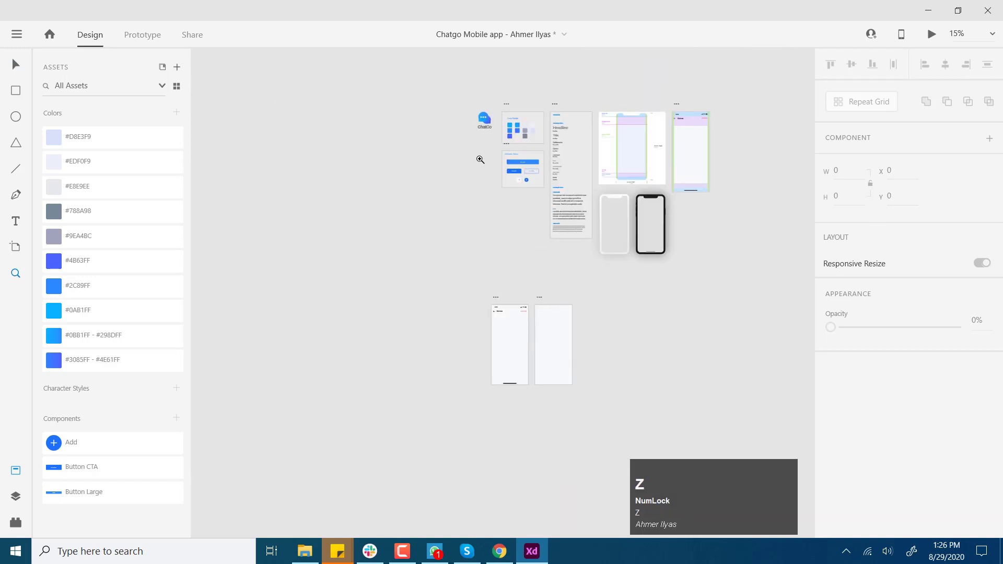
click(479, 157)
key(v)
drag(456, 80, 501, 168)
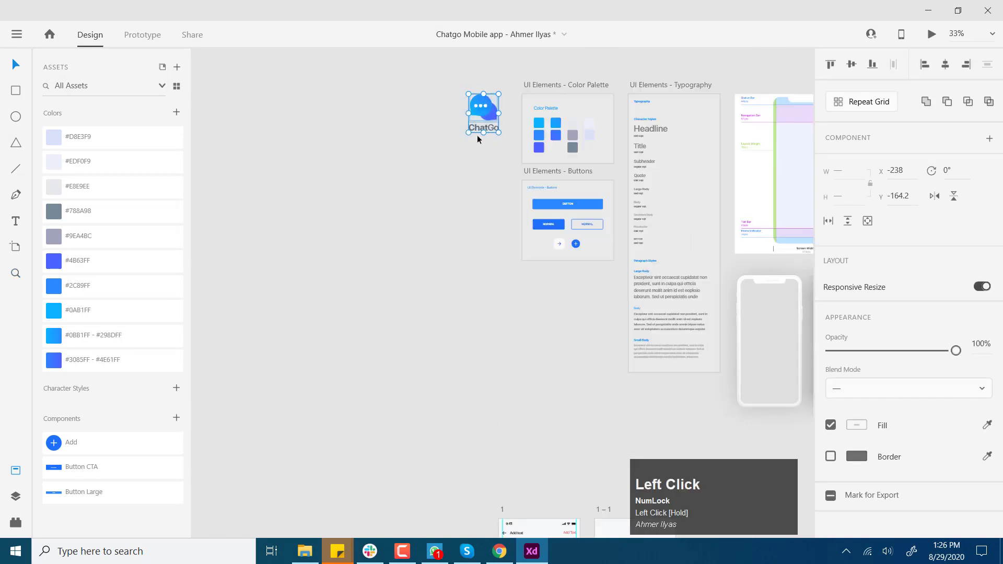
click(178, 420)
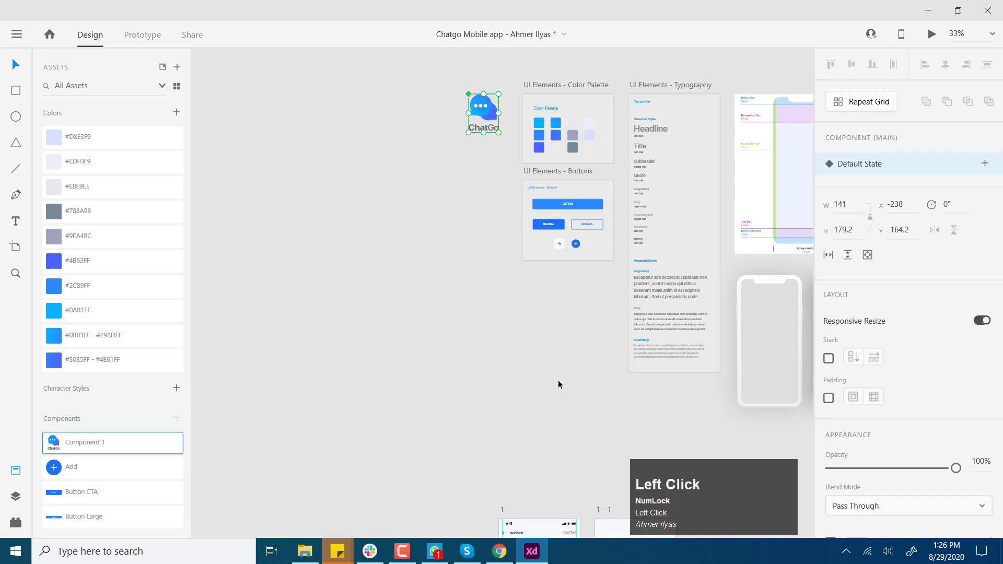
Step: Place an instance of the ChatGo logo component on the blank artboard 1 – 1
key(space)
drag(544, 291, 492, 131)
drag(574, 294, 531, 166)
key(z)
click(567, 320)
drag(590, 463, 605, 536)
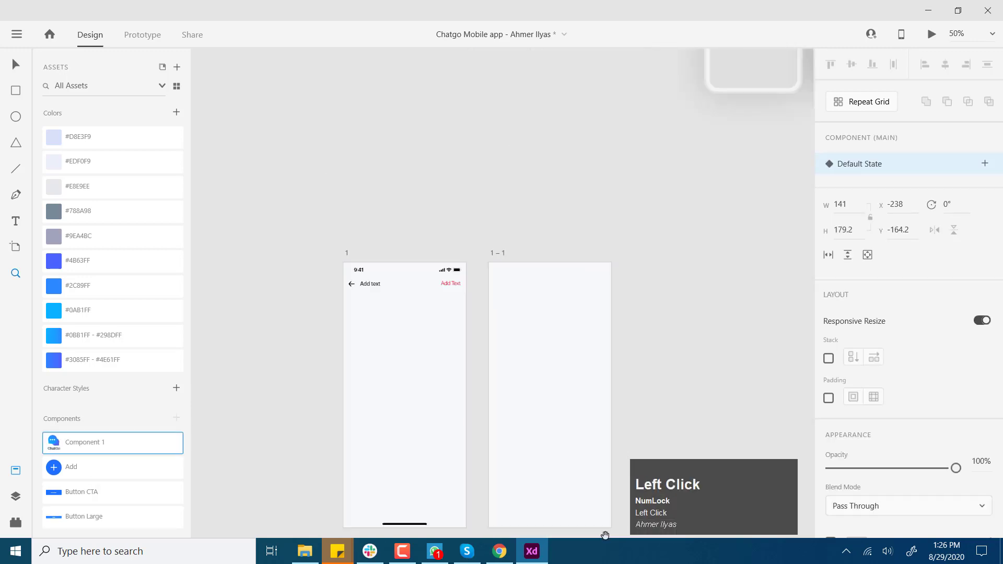
key(space)
drag(439, 78, 495, 390)
key(z)
click(482, 329)
key(z)
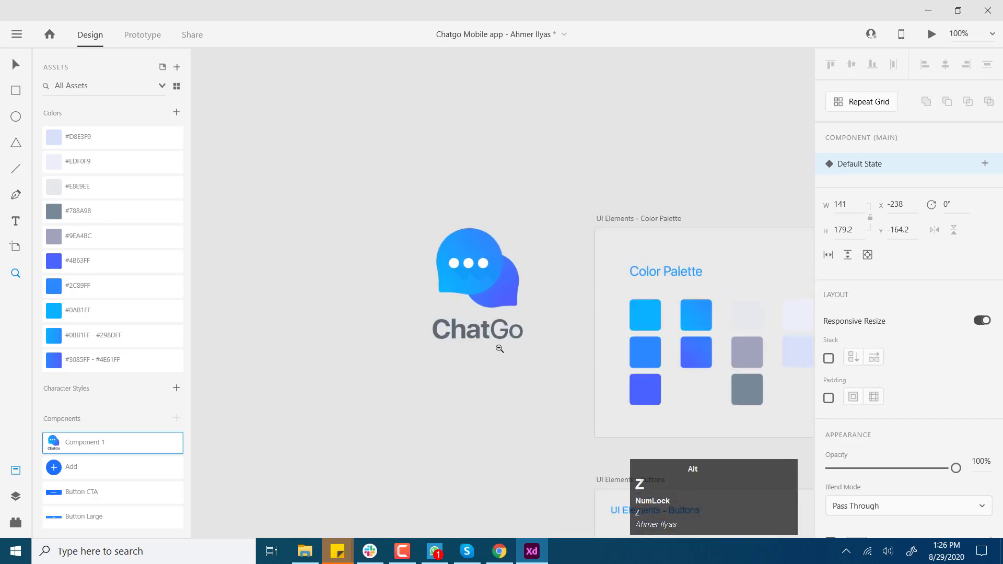
alt+click(499, 348)
alt+click(499, 349)
key(space)
drag(669, 441, 520, 167)
drag(520, 364, 490, 171)
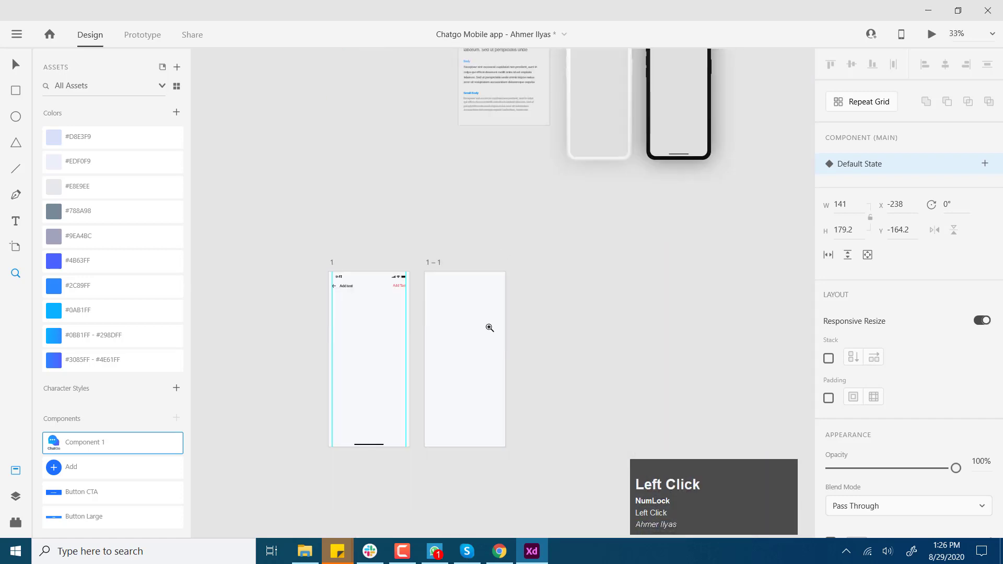
click(489, 328)
key(space)
drag(497, 294, 537, 208)
click(508, 226)
key(space)
alt+click(536, 208)
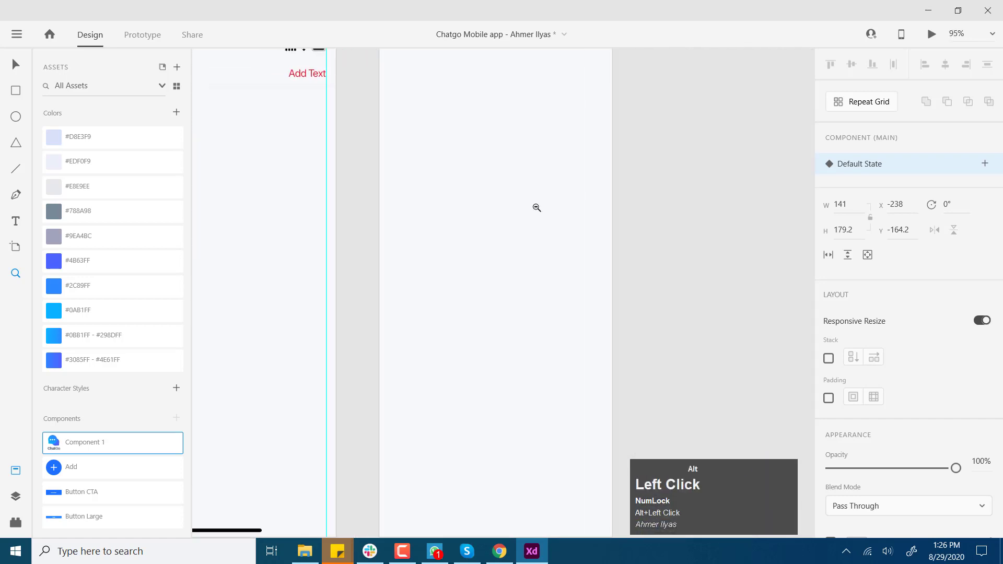
alt+click(537, 208)
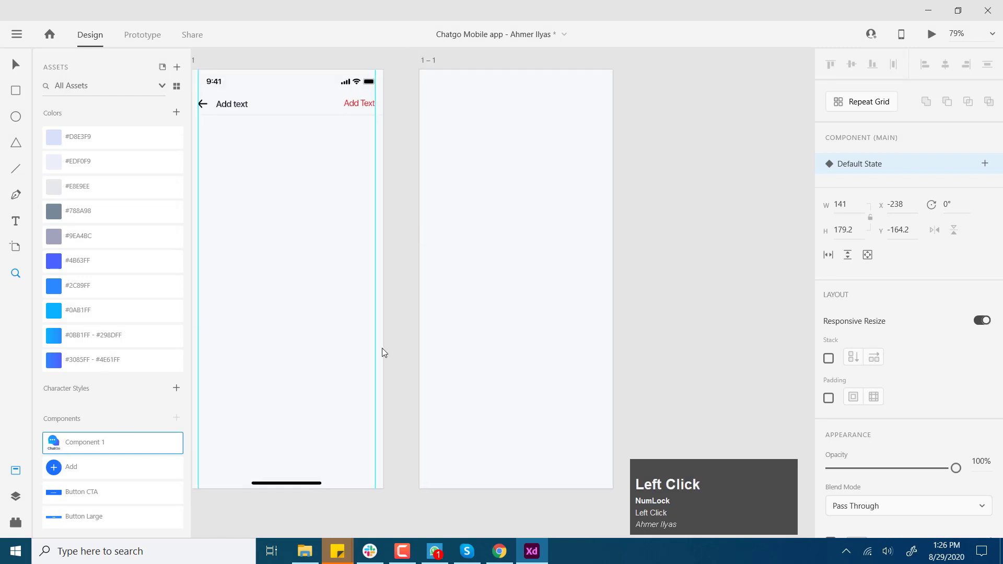
drag(381, 348, 522, 249)
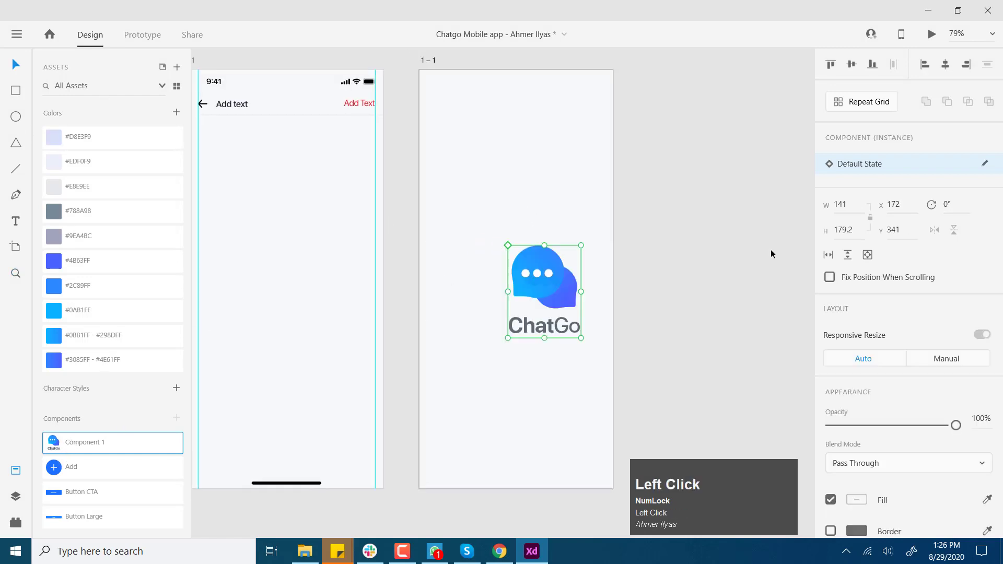
Step: Center the ChatGo logo vertically and horizontally on artboard 1 – 1
drag(566, 335, 532, 338)
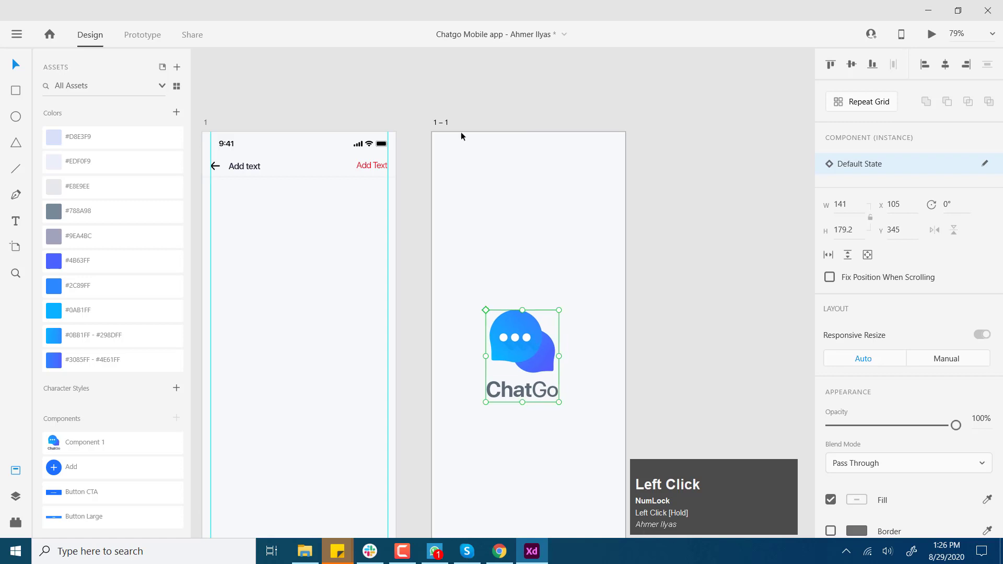
click(852, 64)
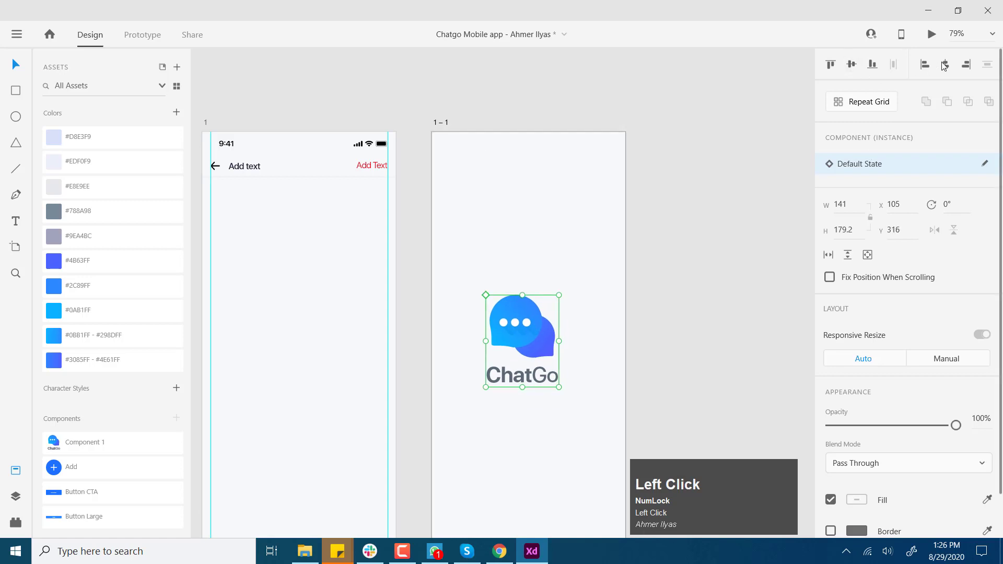
click(946, 64)
click(716, 253)
drag(676, 296, 663, 220)
alt+click(669, 253)
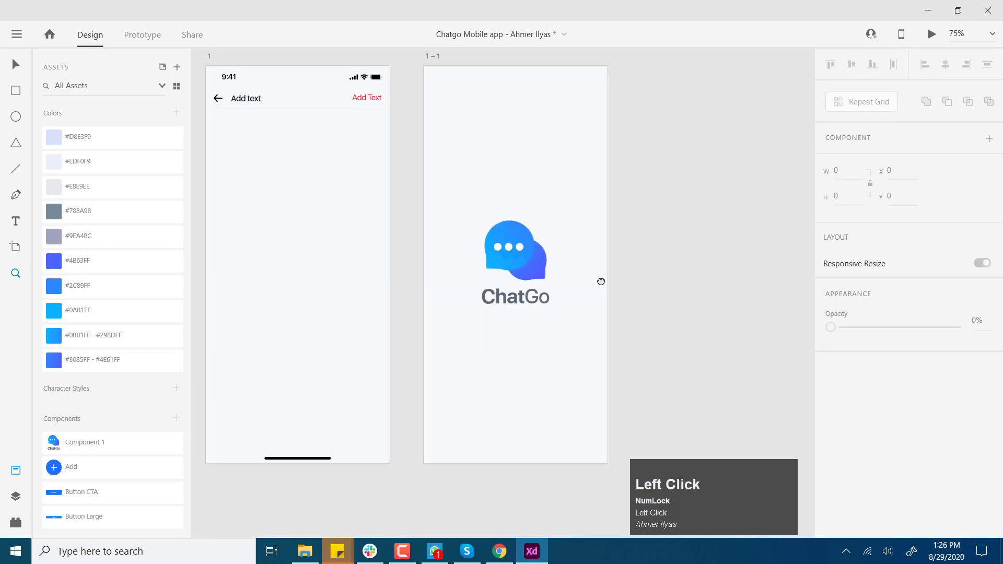
drag(600, 282, 546, 305)
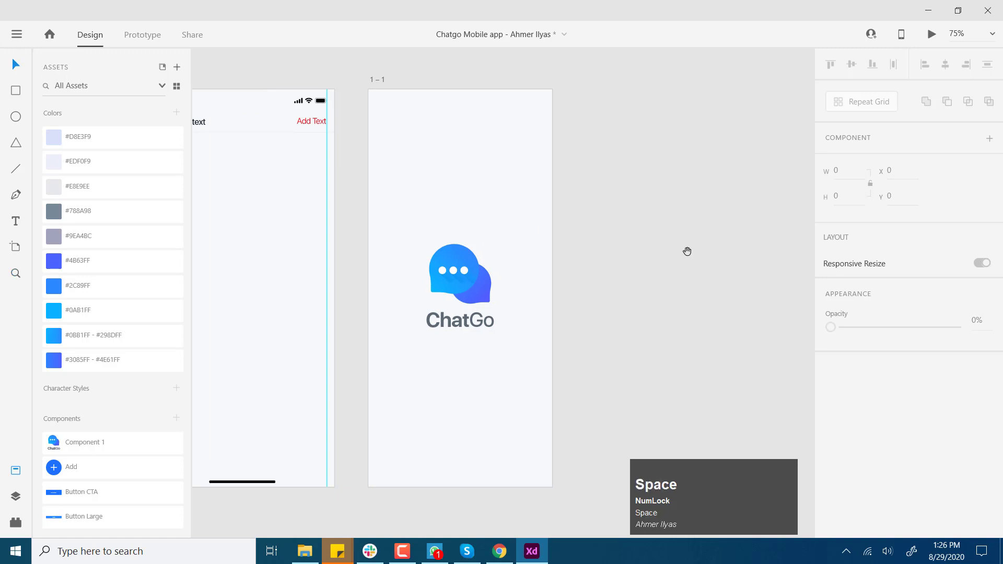
drag(688, 251, 668, 229)
key(space)
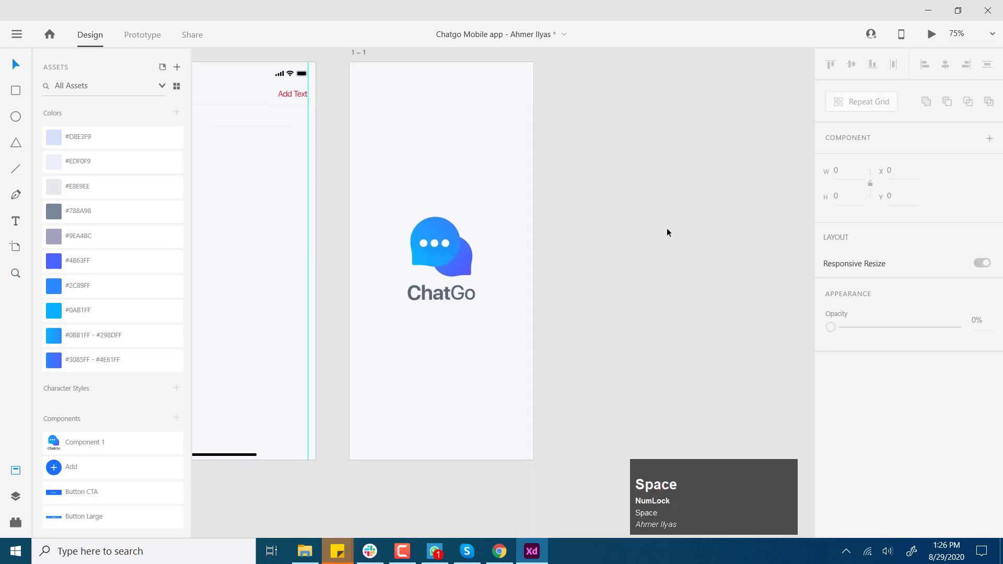
drag(636, 231, 637, 242)
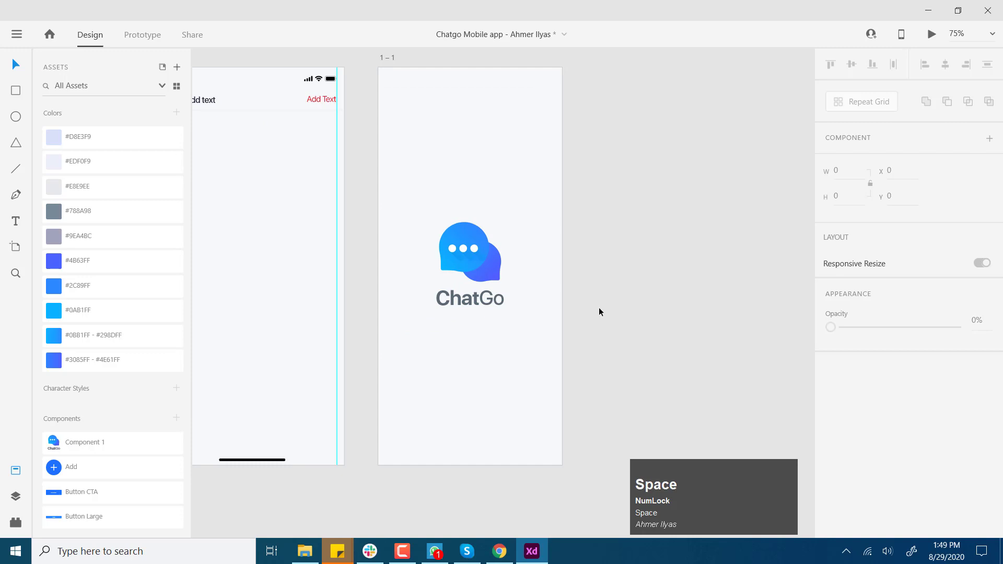
drag(603, 307, 578, 309)
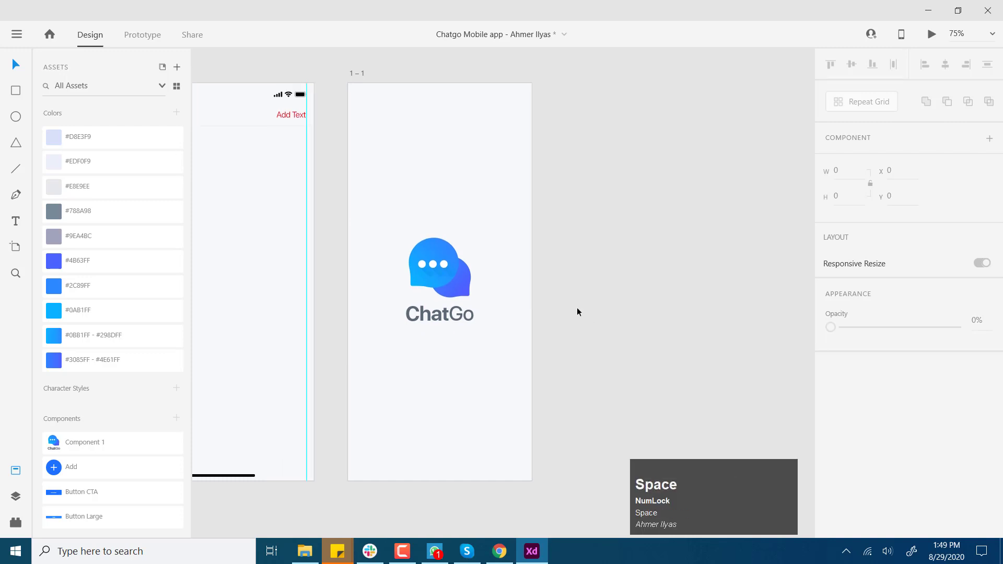
drag(519, 255, 459, 224)
drag(536, 259, 484, 230)
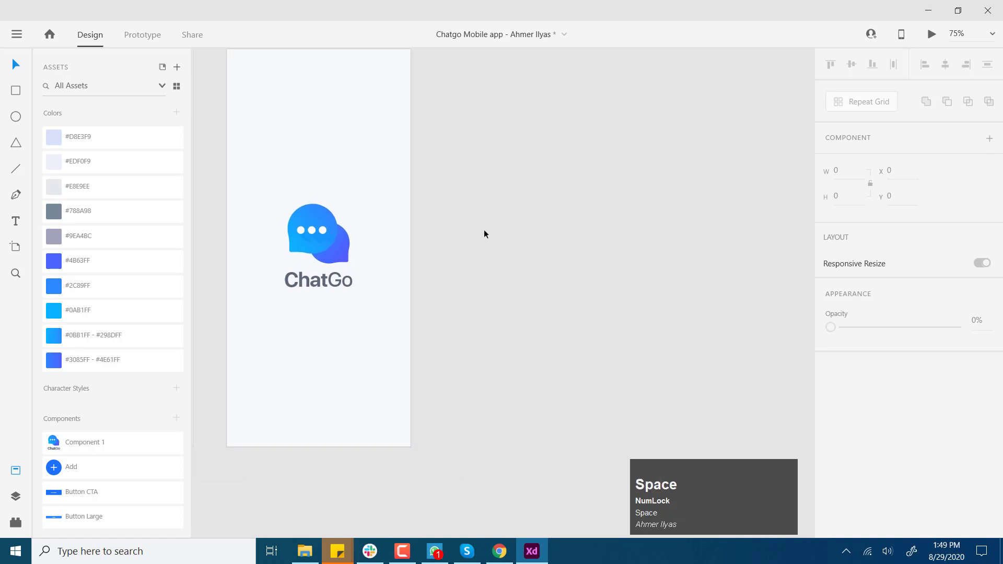
drag(491, 286, 482, 324)
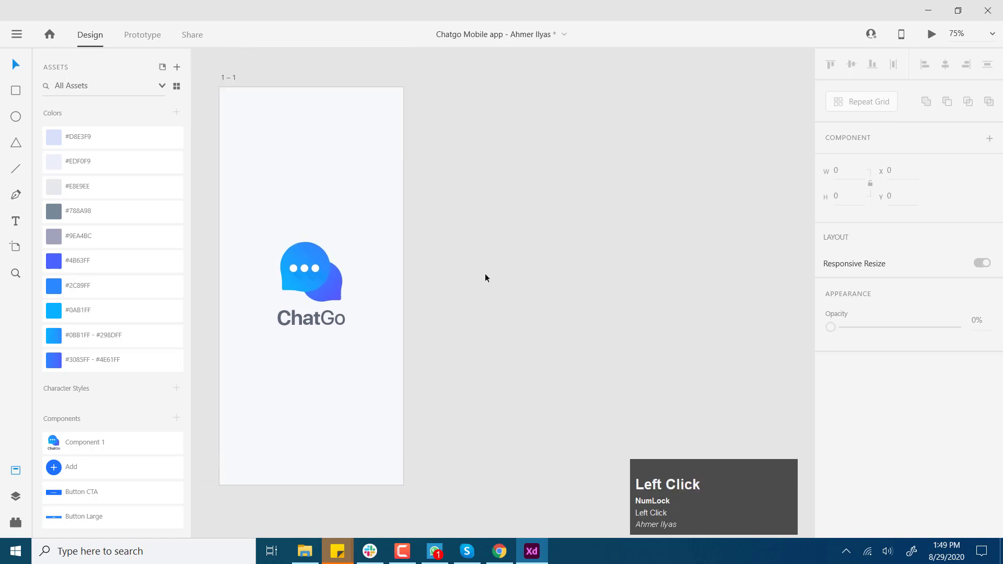
Step: Rearrange the artboards so that artboard 1 stands to the right of the ChatGo logo artboard
scroll(482, 273, down, 1)
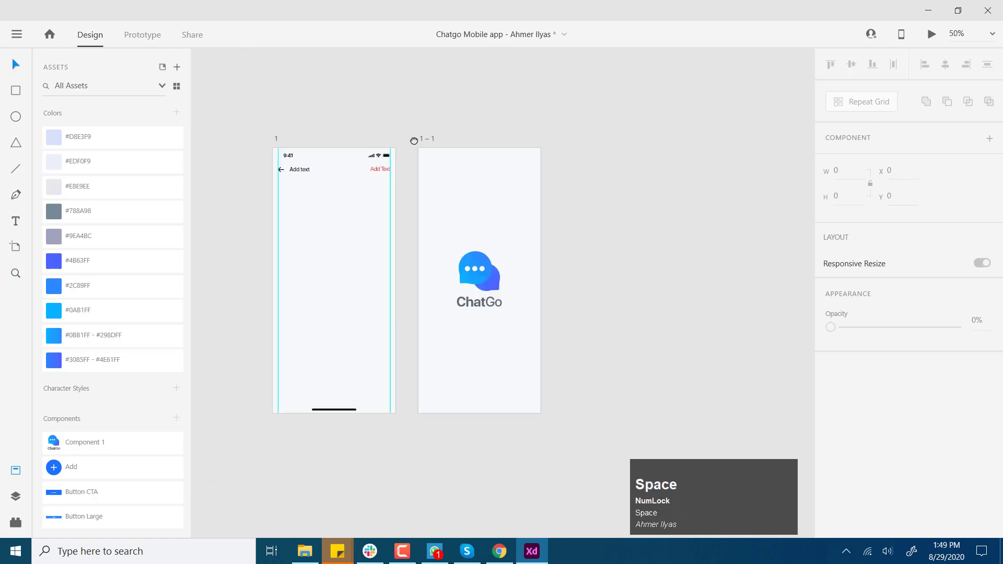
drag(415, 141, 301, 154)
drag(463, 153, 437, 143)
key(z)
click(437, 150)
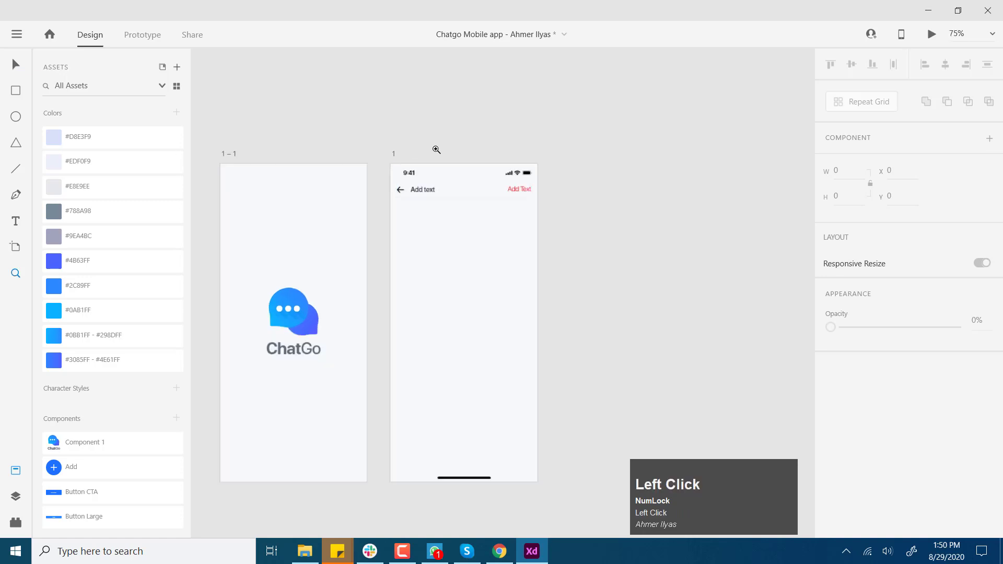
click(437, 150)
key(space)
drag(112, 122, 329, 80)
key(z)
alt+click(476, 141)
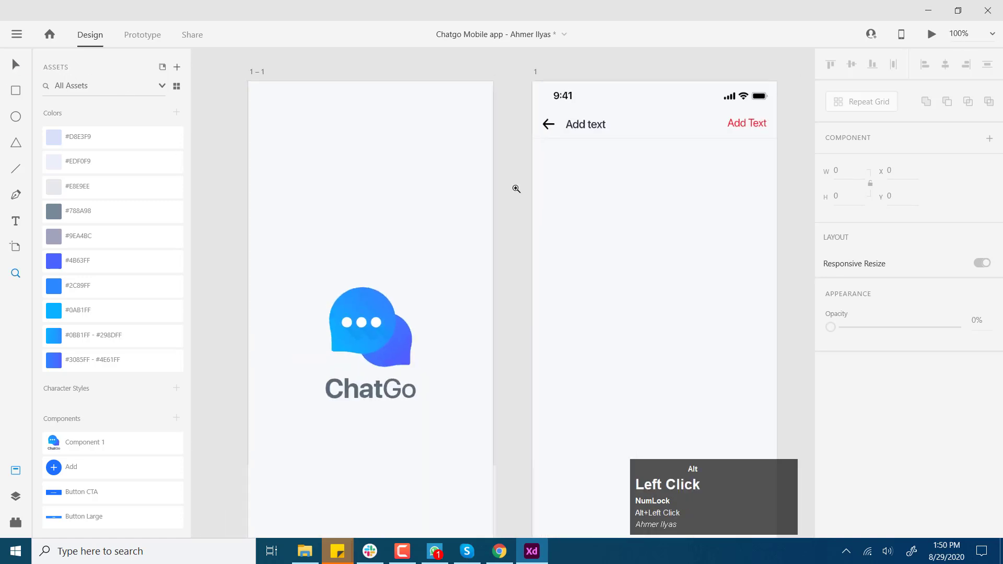
key(space)
drag(510, 219, 396, 170)
key(z)
alt+click(401, 188)
click(434, 177)
key(space)
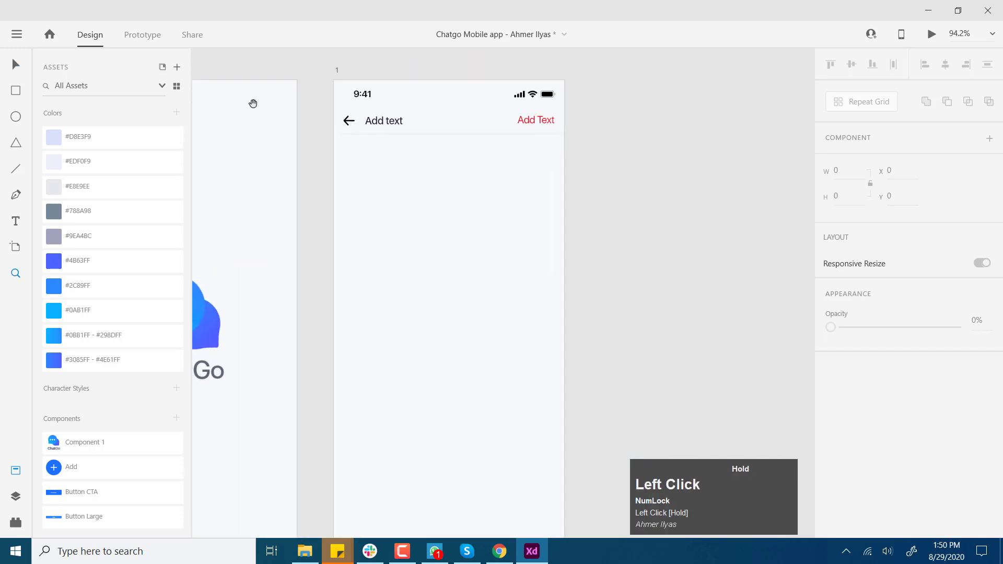
click(15, 67)
key(space)
key(space)
drag(398, 238, 392, 224)
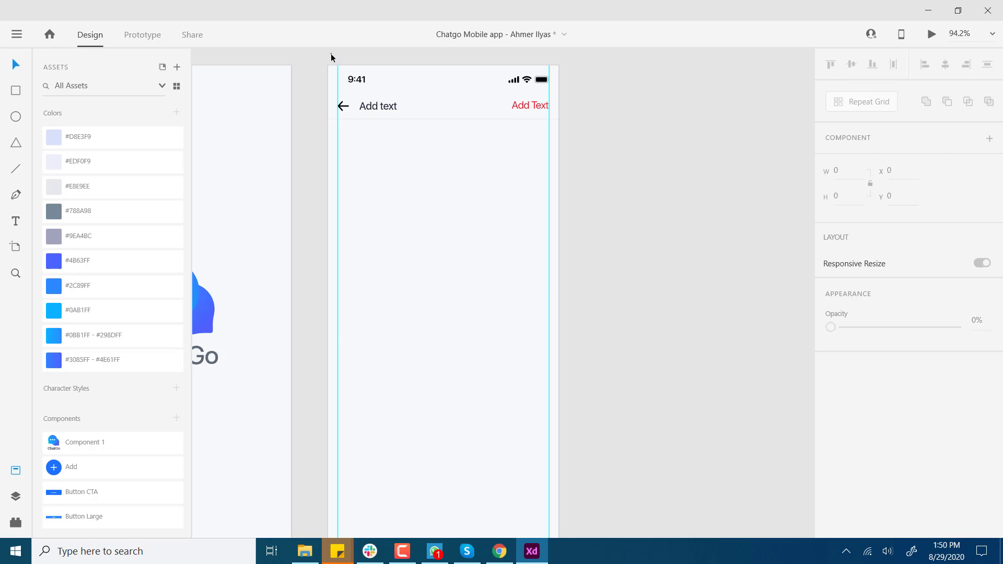
alt+drag(331, 54, 304, 61)
drag(805, 191, 261, 178)
click(421, 163)
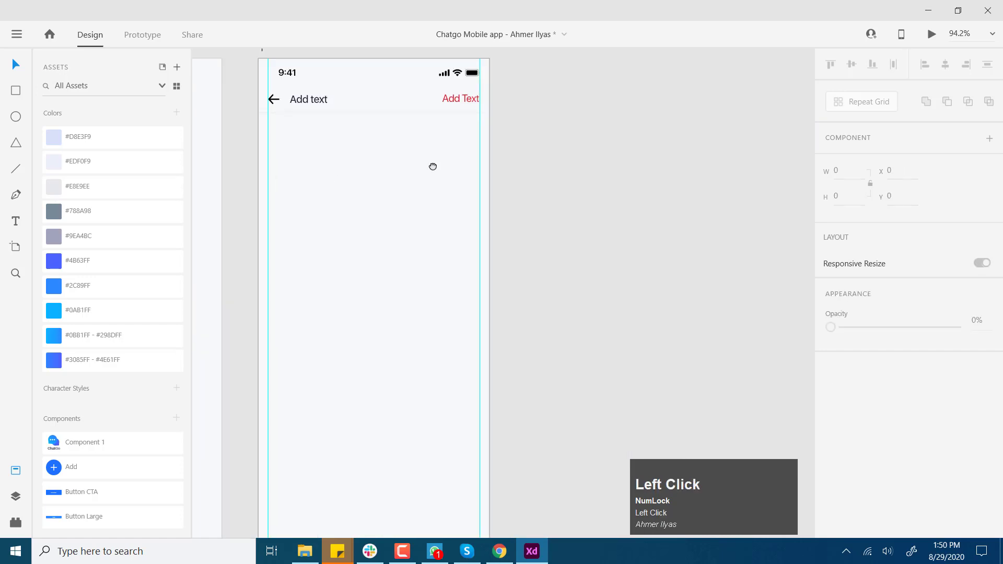
Step: Delete the back arrow, both header texts and the header divider line from artboard 1
drag(433, 167, 446, 172)
shift+click(320, 104)
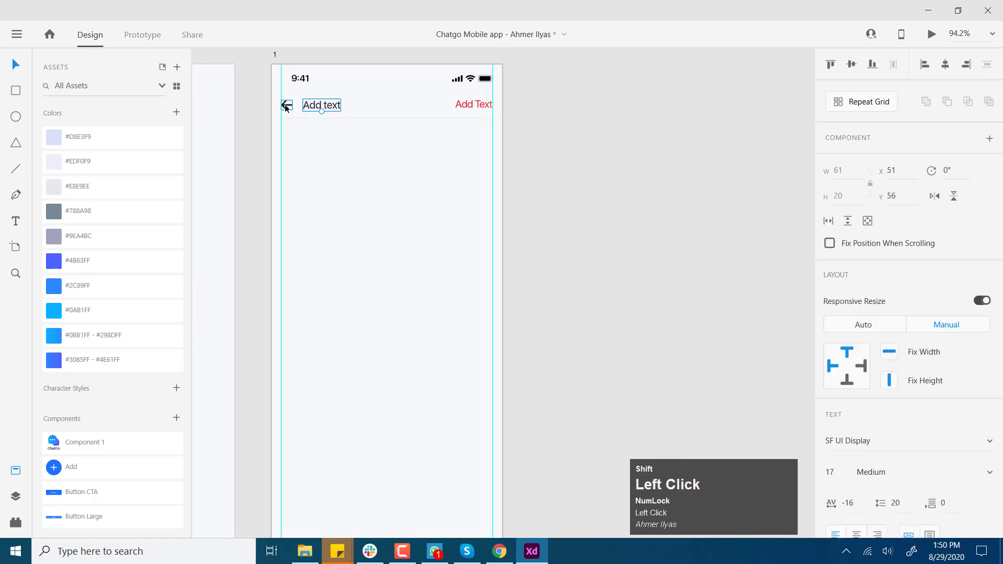
shift+click(286, 107)
shift+click(479, 108)
key(Delete)
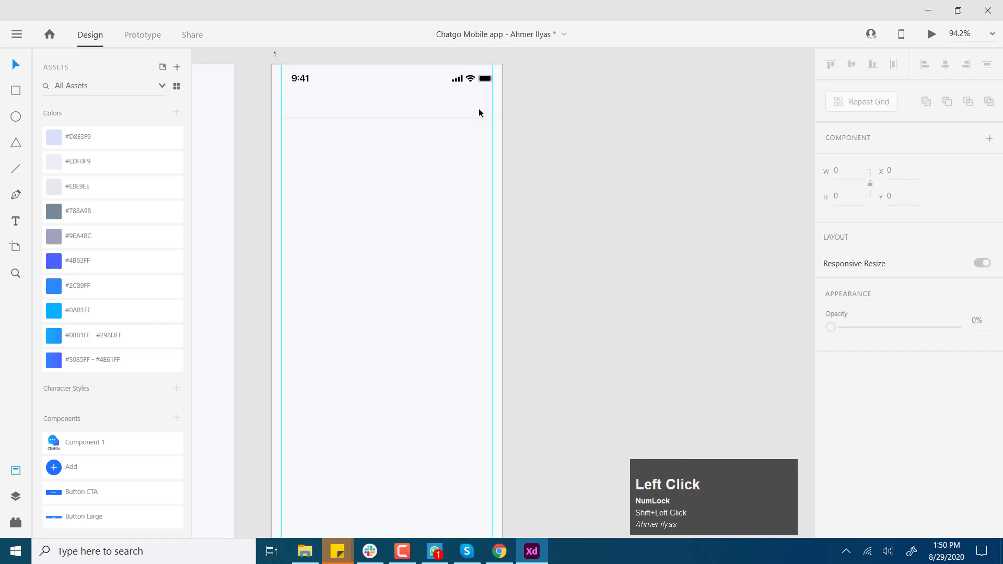
click(431, 115)
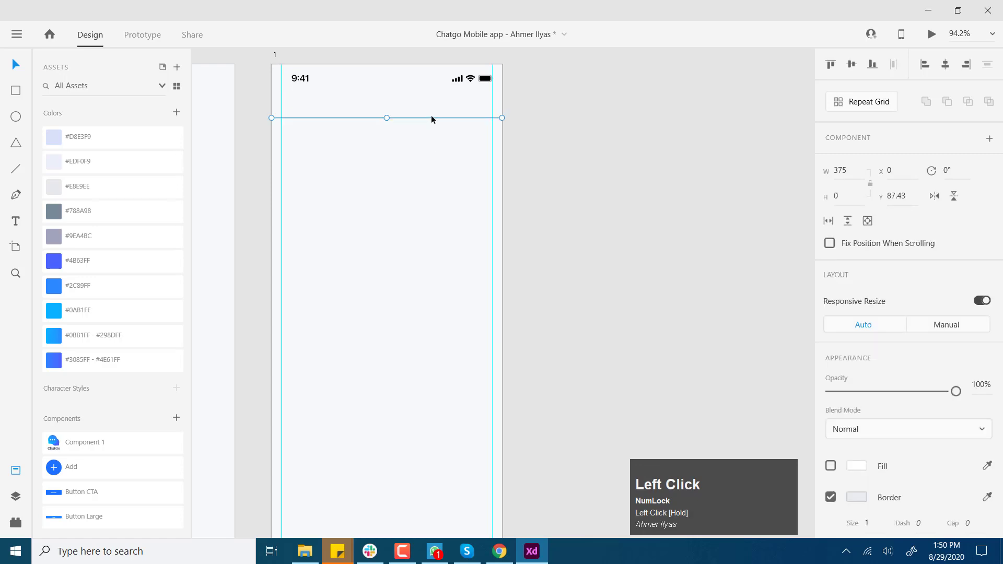
key(Delete)
Step: Delete the black home indicator bar at the bottom of artboard 1
scroll(431, 115, down, 3)
drag(416, 175, 416, 162)
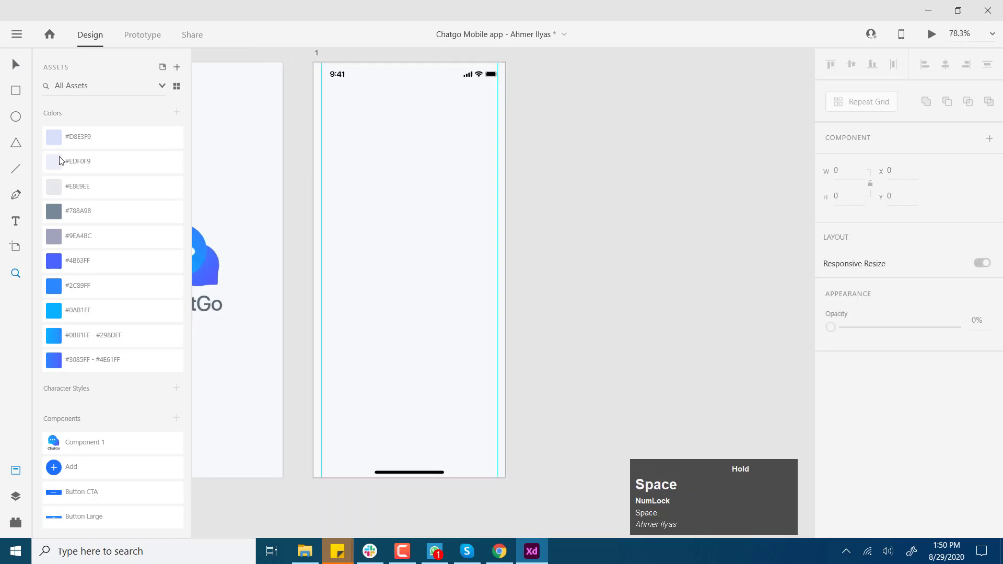
click(15, 69)
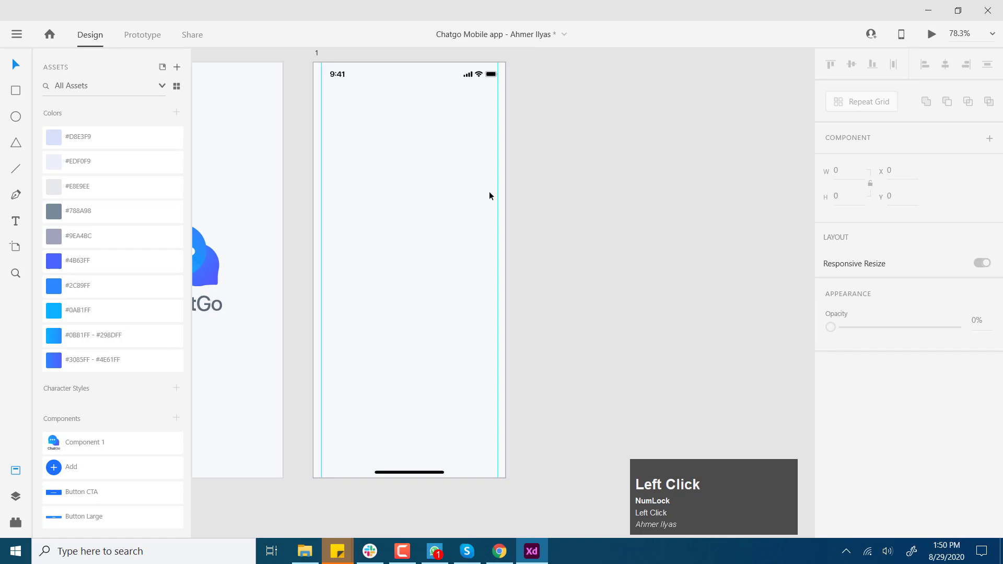
key(z)
click(465, 202)
key(space)
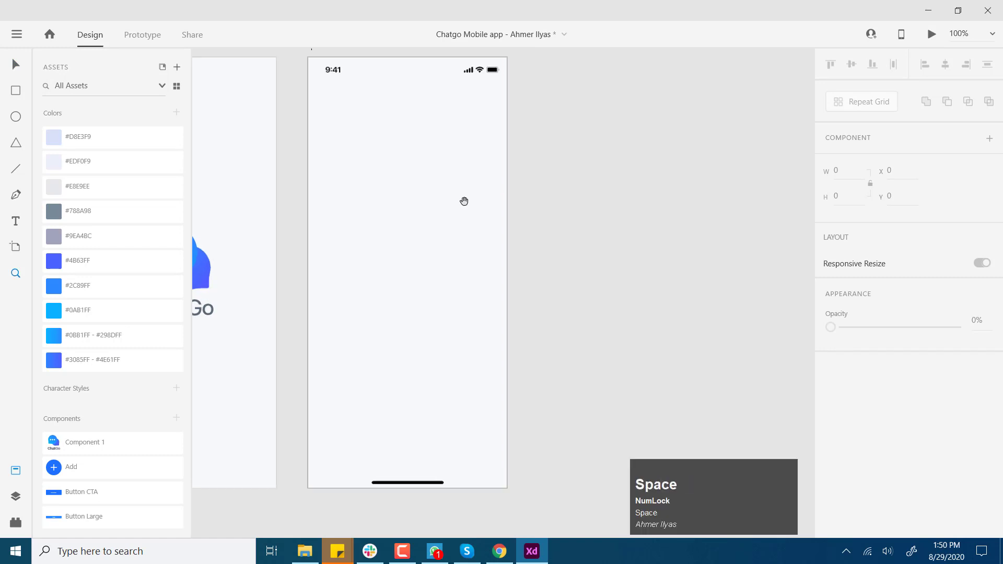
drag(464, 125, 471, 145)
scroll(471, 144, down, 2)
key(v)
click(424, 454)
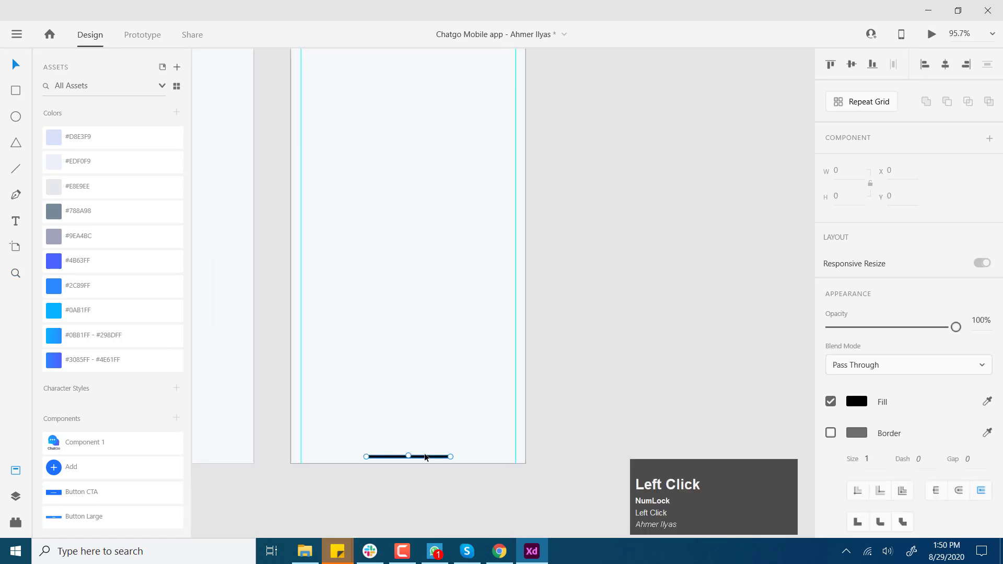
click(445, 389)
click(427, 456)
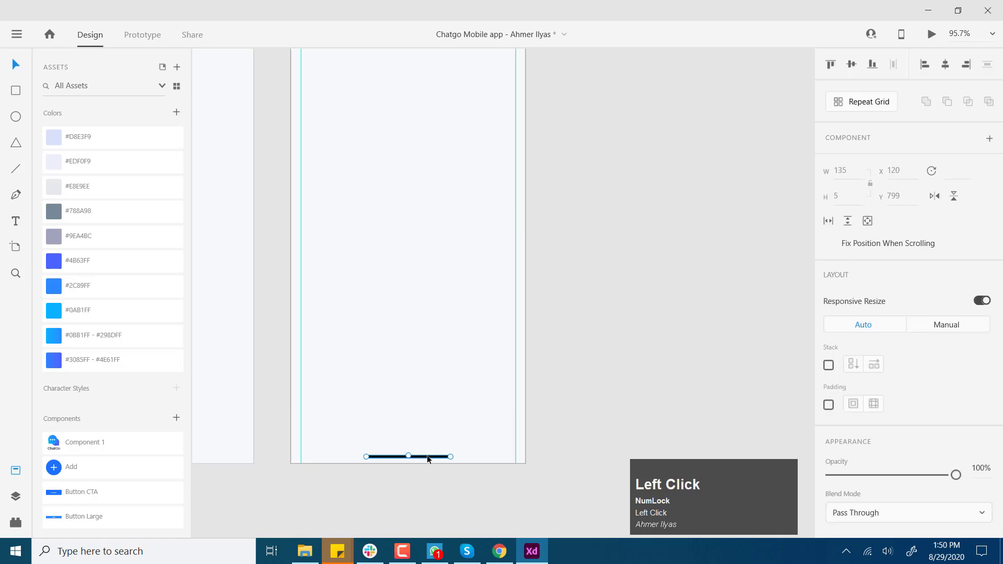
click(427, 418)
click(430, 456)
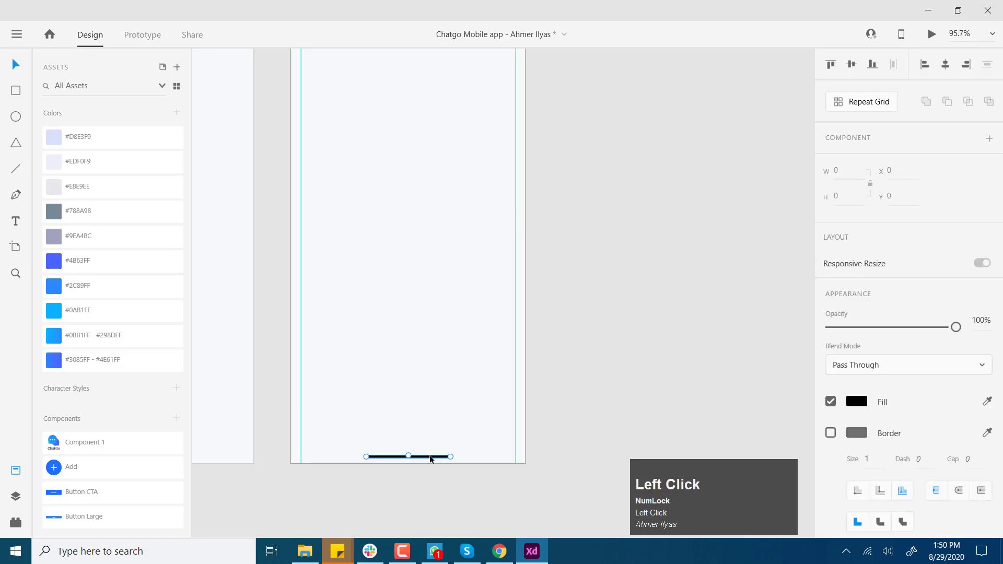
key(Delete)
click(458, 262)
drag(465, 183, 477, 280)
drag(473, 247, 463, 246)
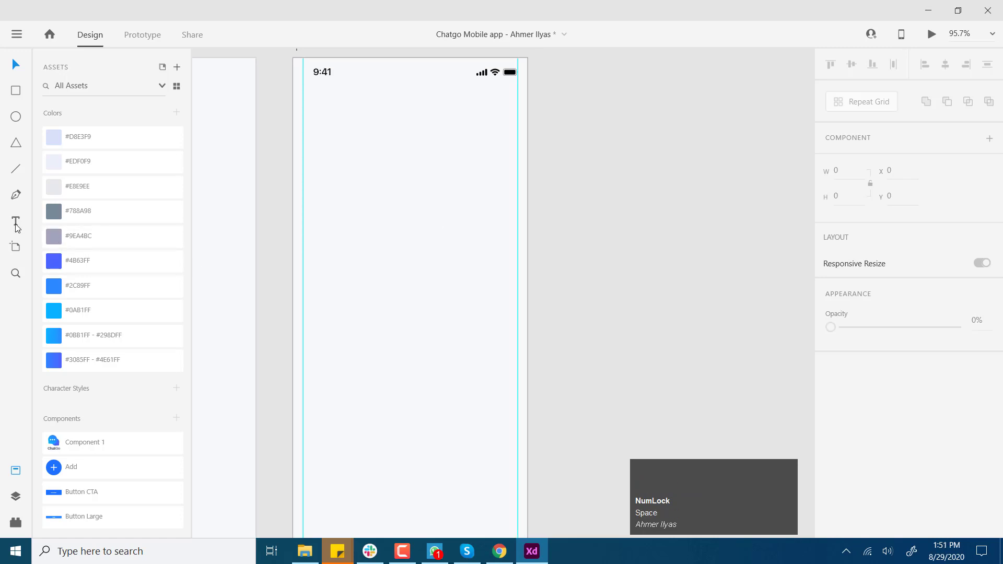
key(z)
alt+click(271, 208)
alt+click(271, 208)
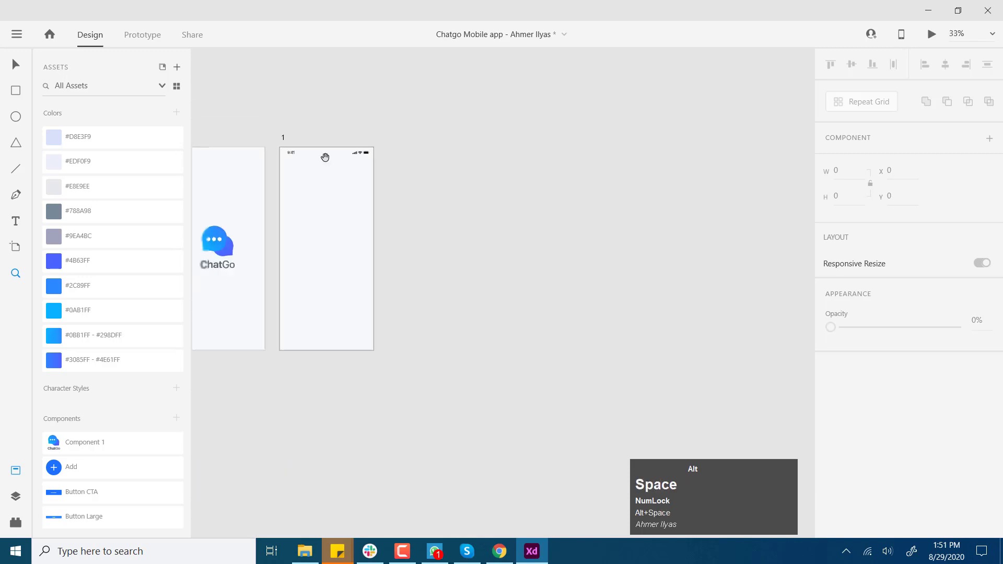
Step: Turn the Headline sample in the Typography character styles into a component named Headline
drag(268, 93, 528, 388)
drag(528, 216, 439, 319)
click(592, 186)
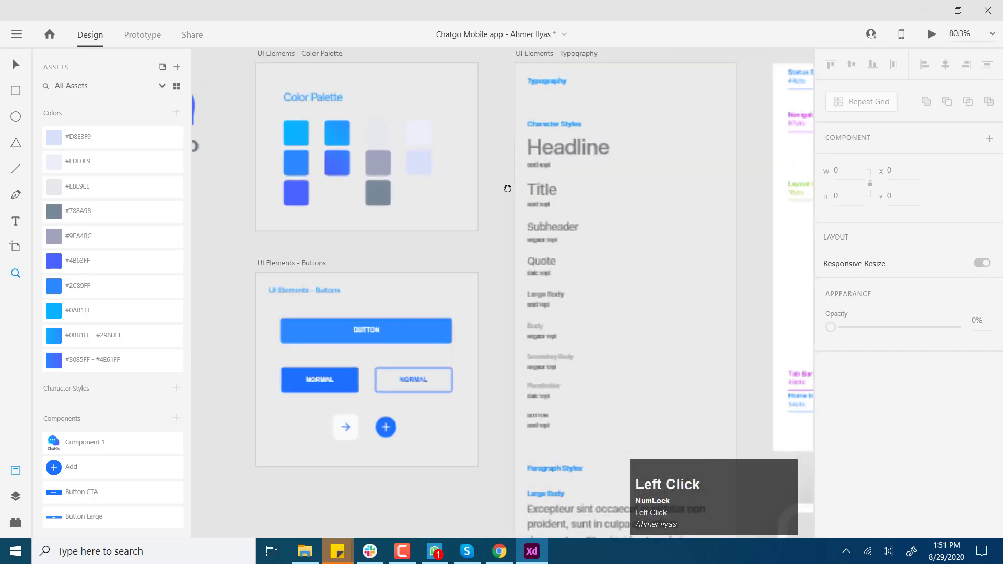
click(471, 143)
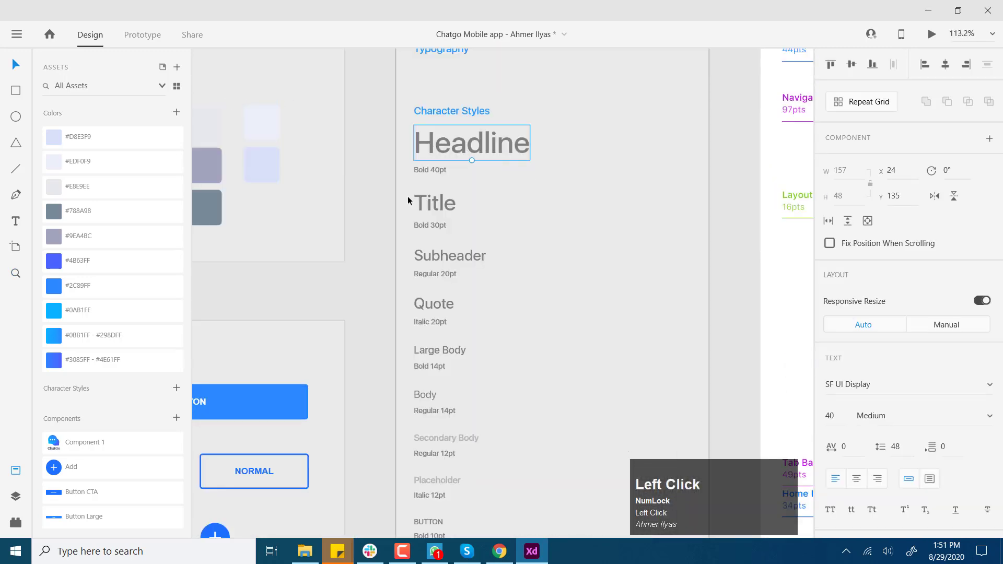
double_click(492, 147)
key(ctrl+c)
click(350, 259)
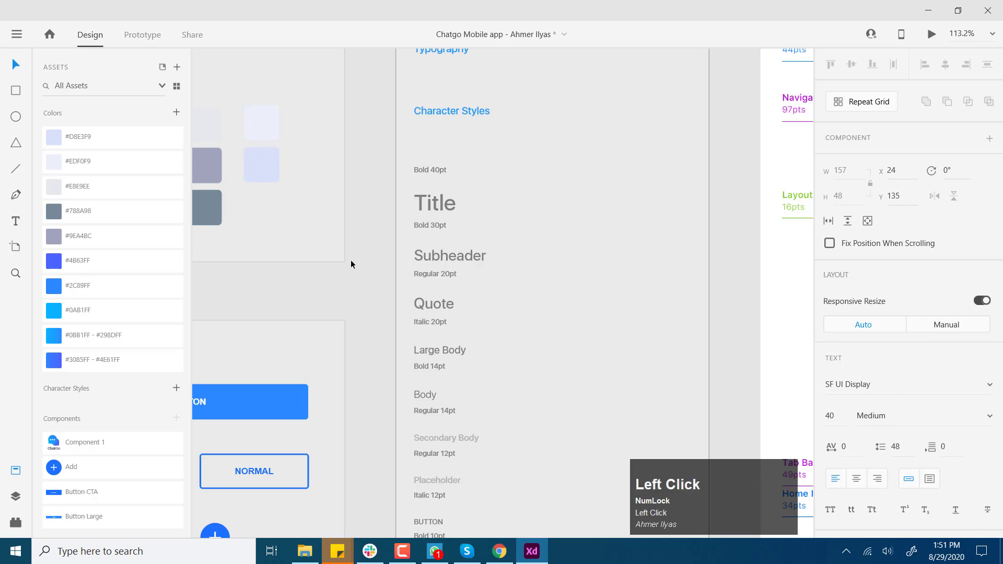
scroll(155, 427, down, 1)
click(176, 418)
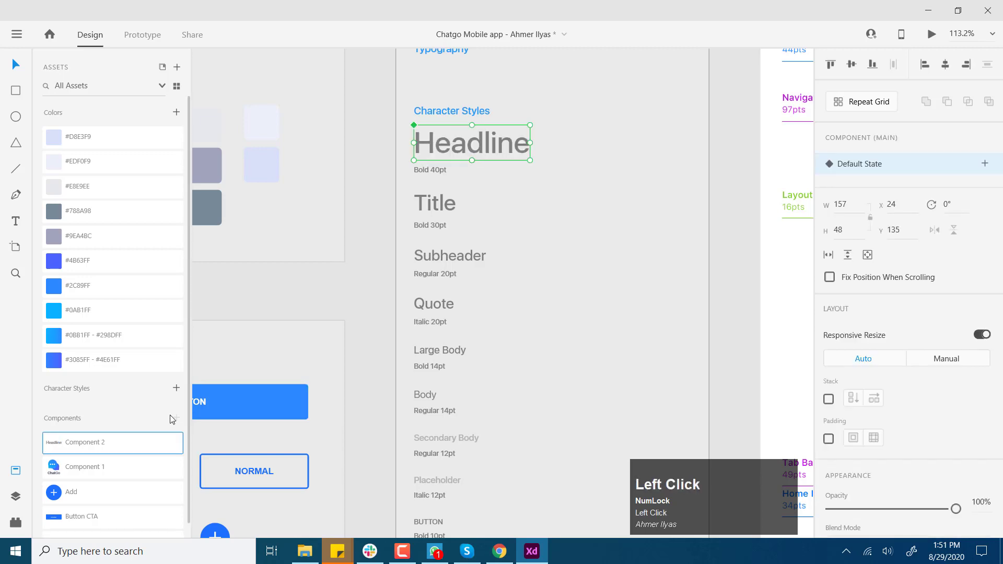
double_click(88, 445)
key(ctrl+v)
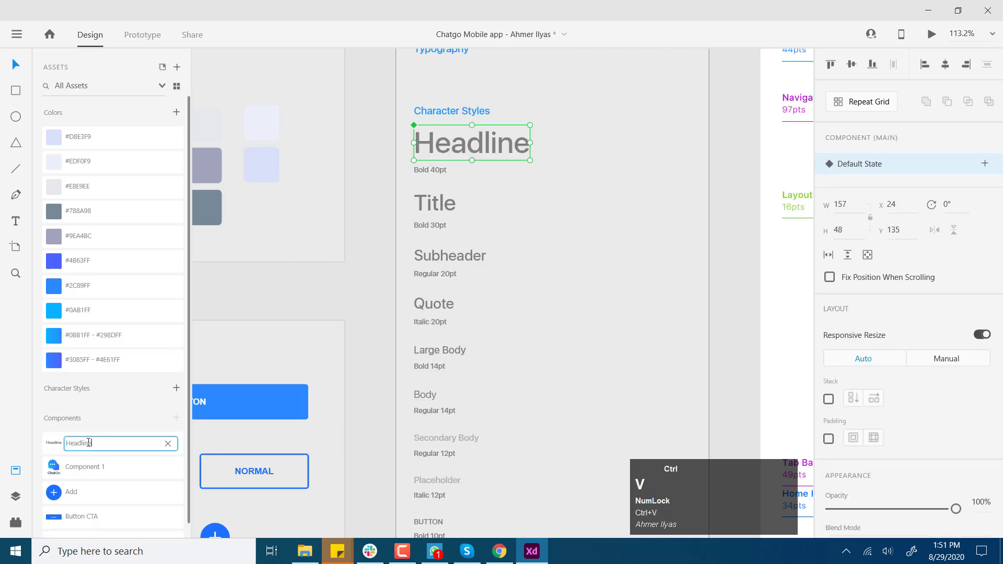
key(Return)
Step: Turn the Title sample text into a component and name it Title
click(439, 212)
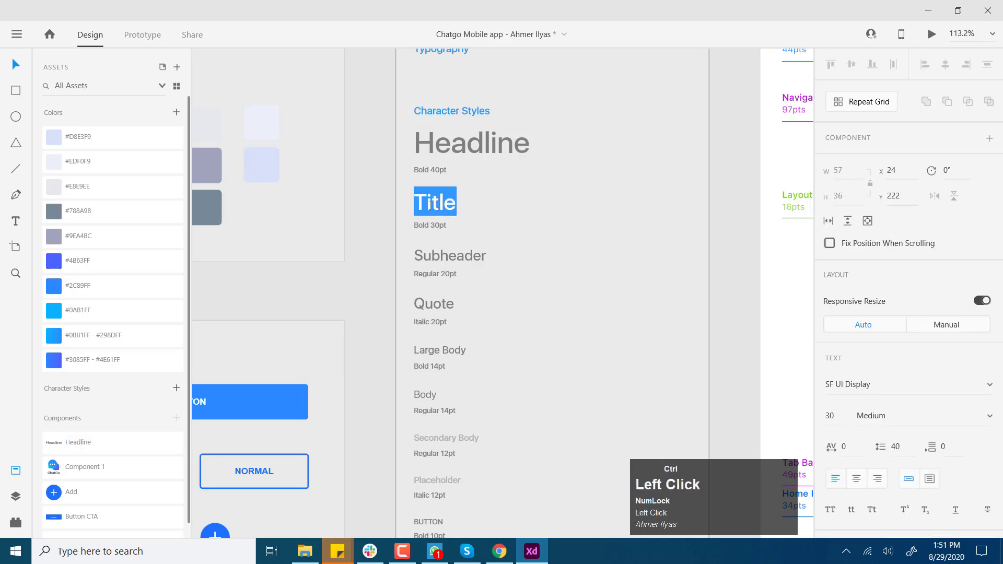
click(177, 417)
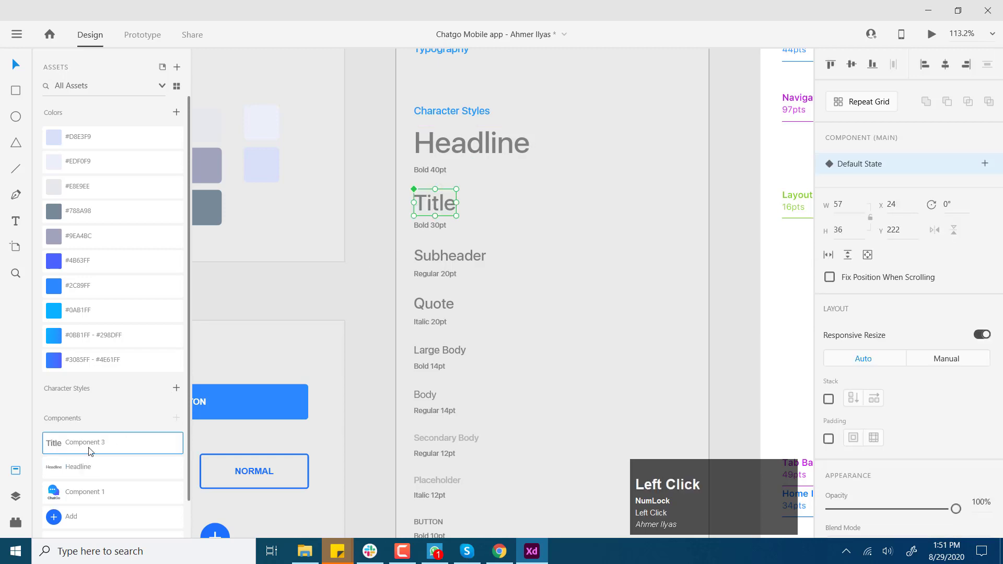
double_click(90, 444)
key(ctrl+v)
key(Return)
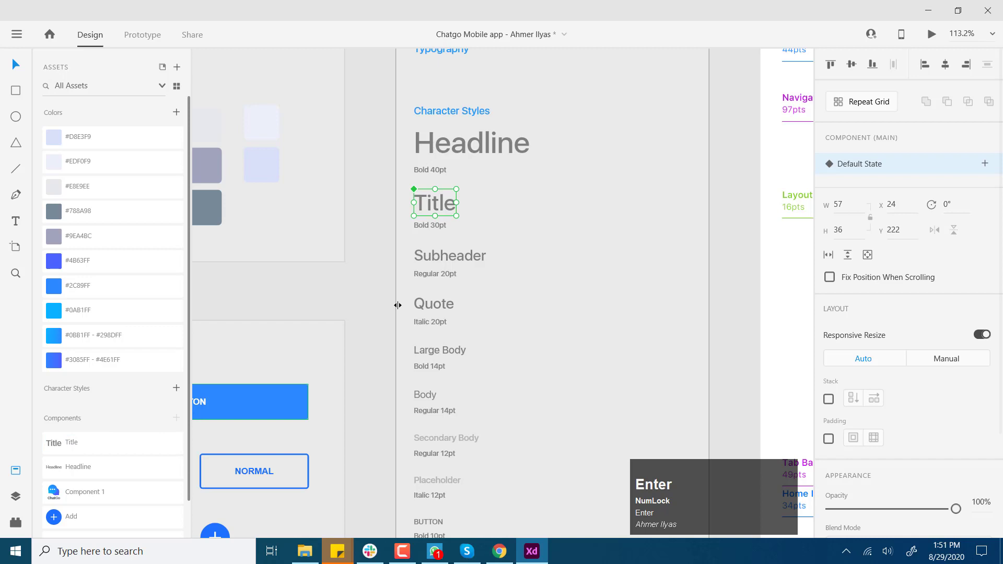
Step: Make a component from the Subheader sample text and name it Subheader
double_click(447, 256)
key(ctrl+c)
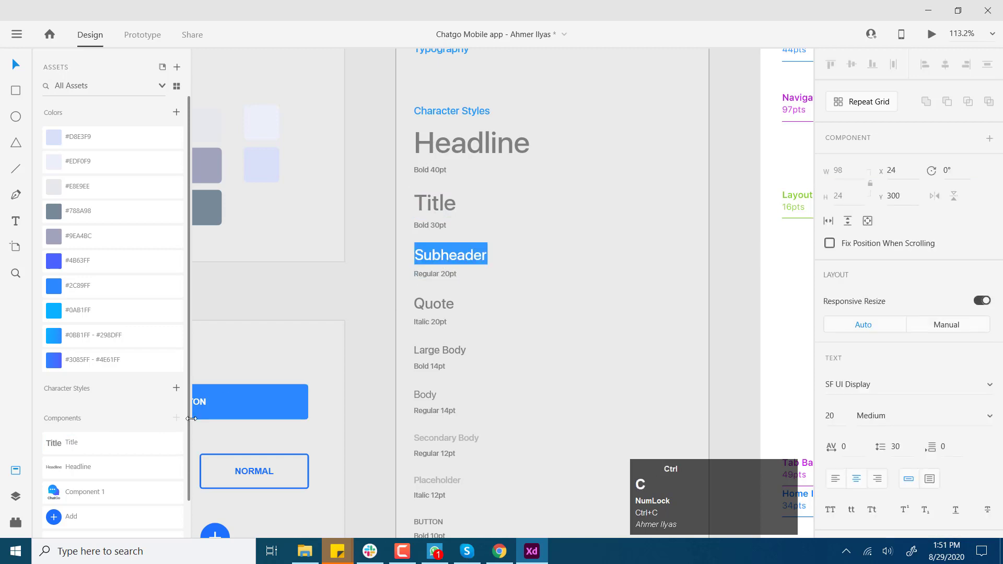
click(371, 268)
click(175, 418)
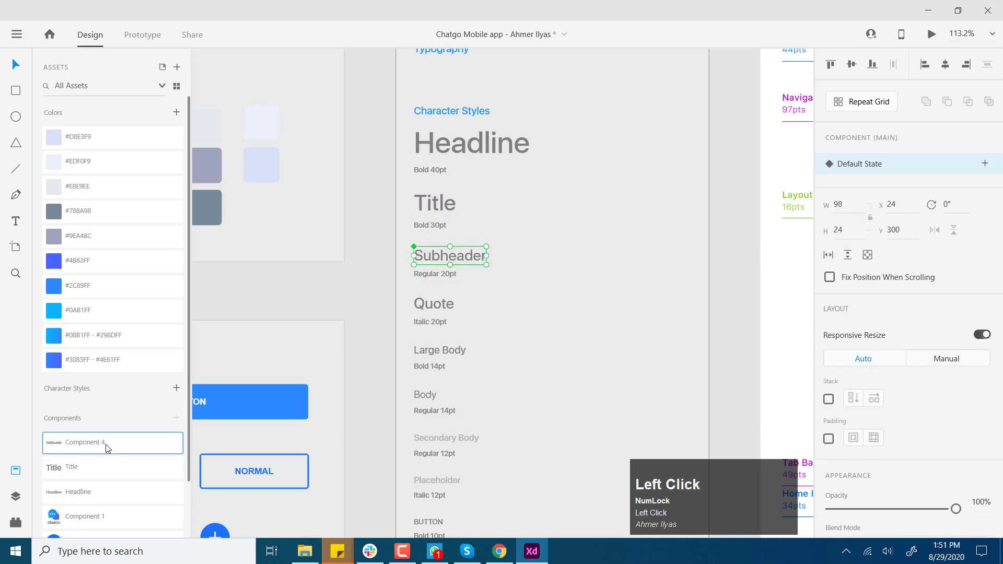
Step: Create a component from the Large Body character style sample and name it Large Body
drag(377, 378, 383, 242)
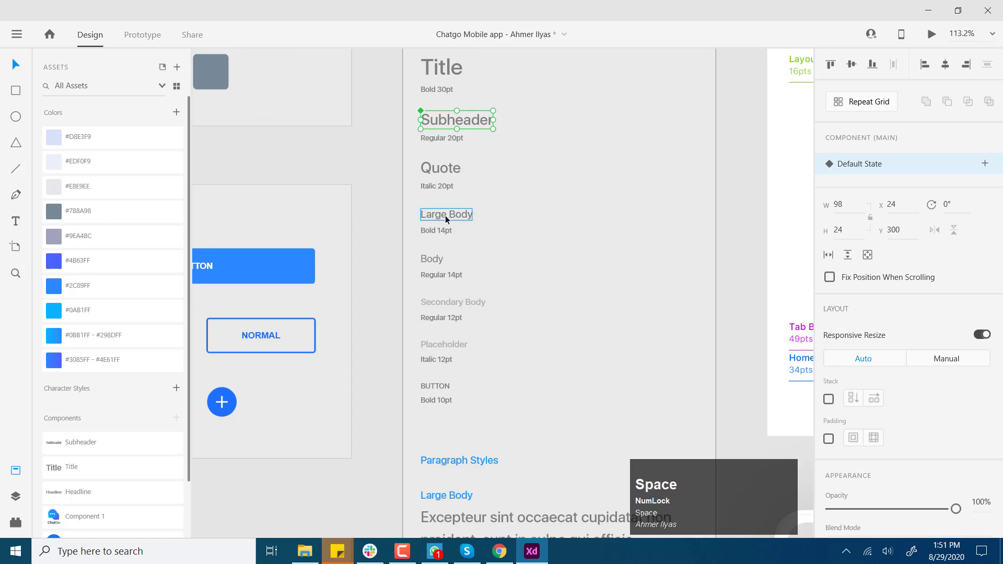
click(445, 215)
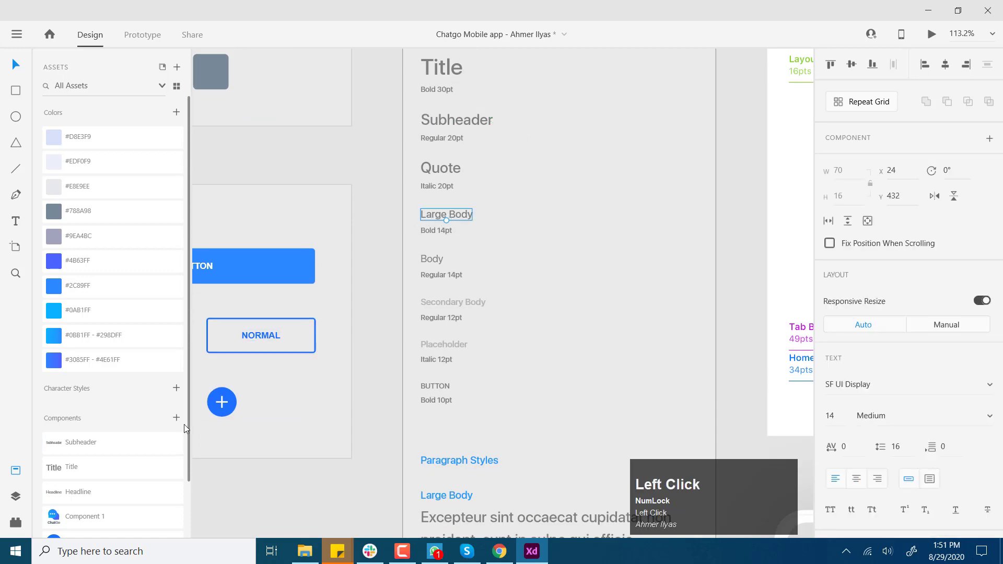
double_click(451, 215)
key(ctrl+c)
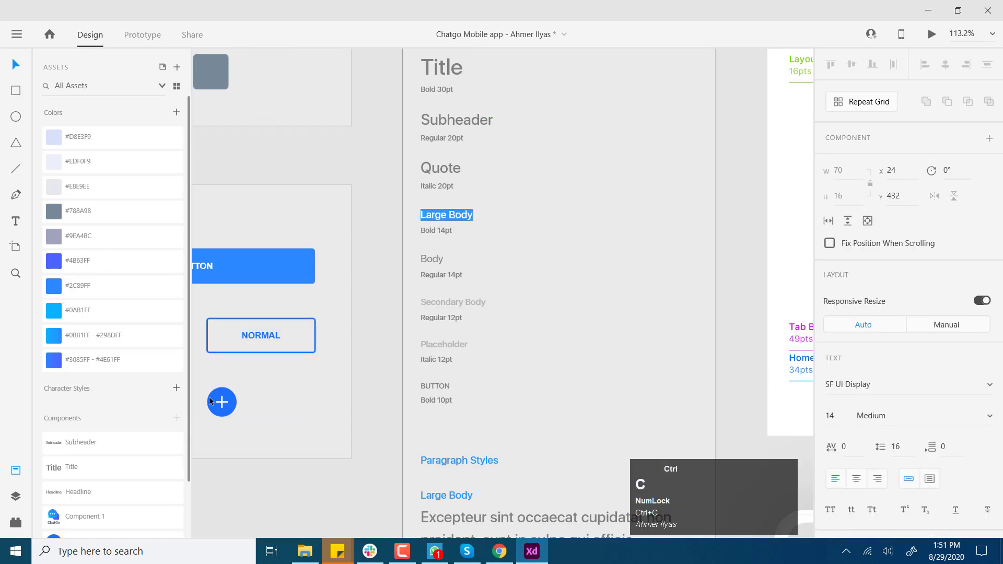
click(400, 294)
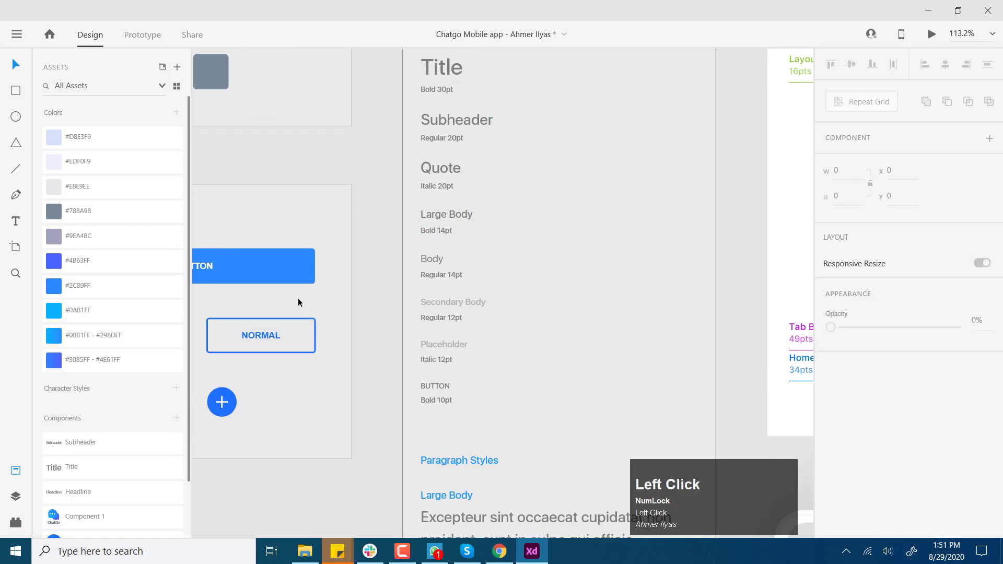
click(465, 215)
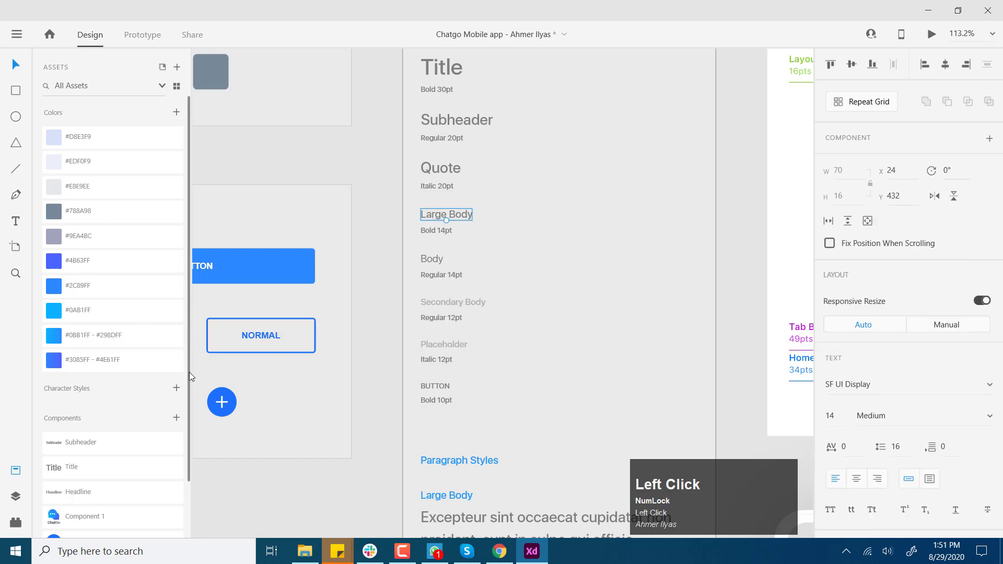
click(177, 419)
double_click(80, 444)
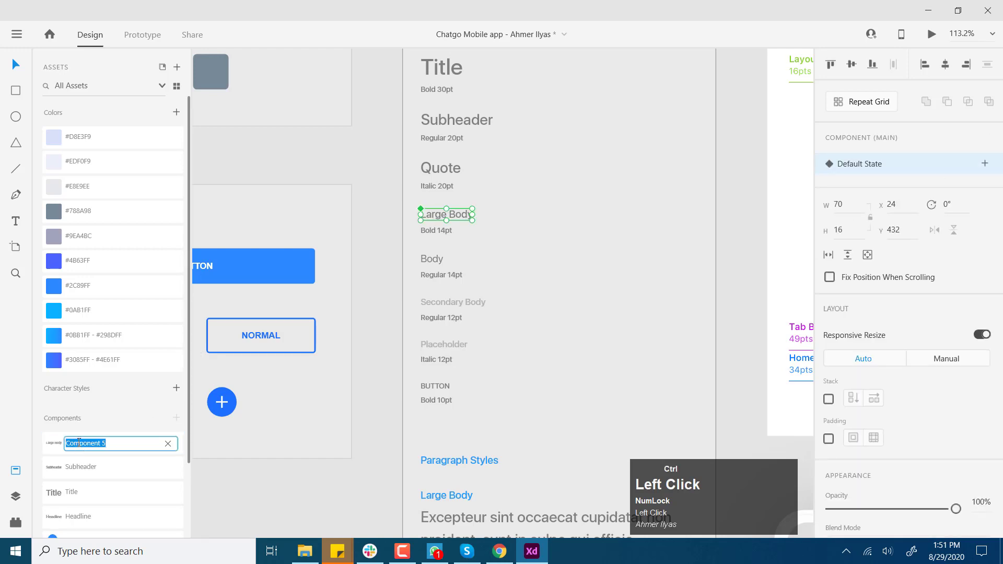
key(ctrl+v)
key(Return)
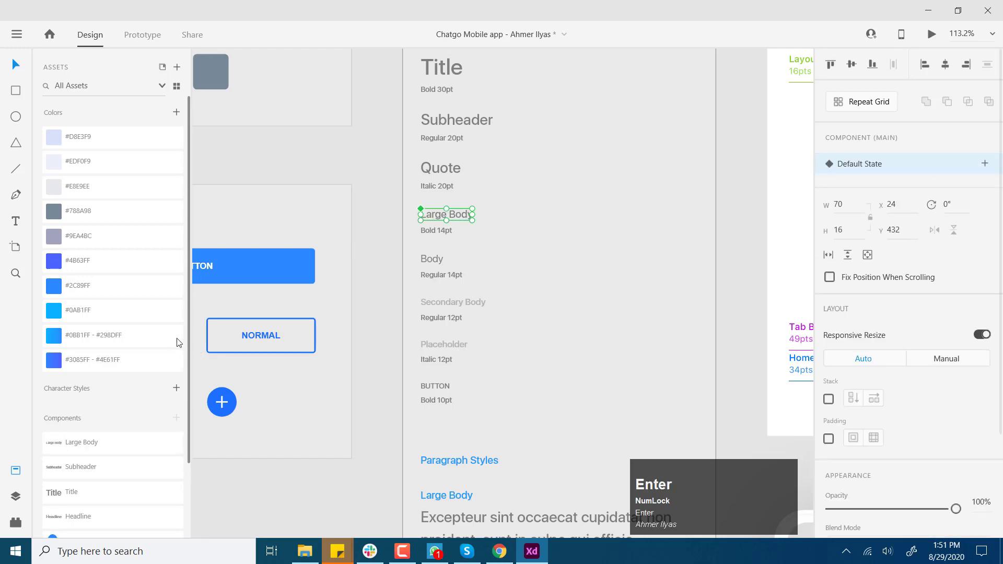
Step: Create a component from the Body character style sample and name it Body
click(374, 238)
click(431, 259)
double_click(432, 259)
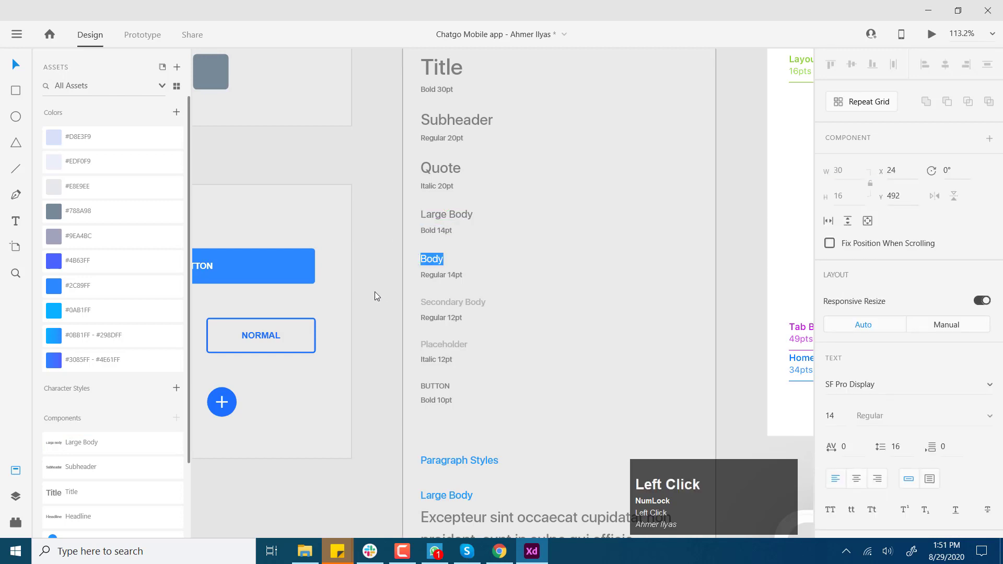
click(177, 417)
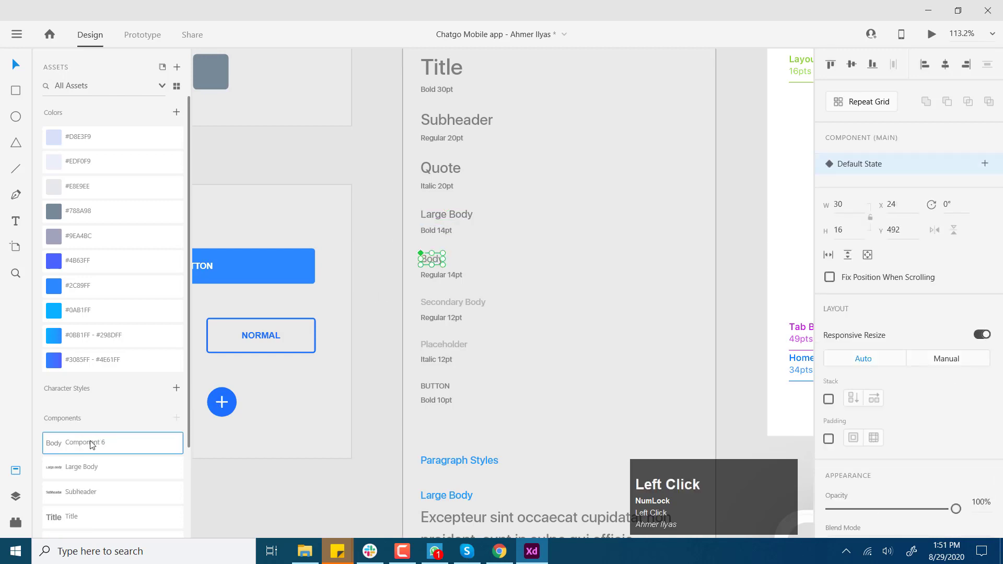
double_click(92, 443)
key(ctrl+v)
key(Return)
click(366, 285)
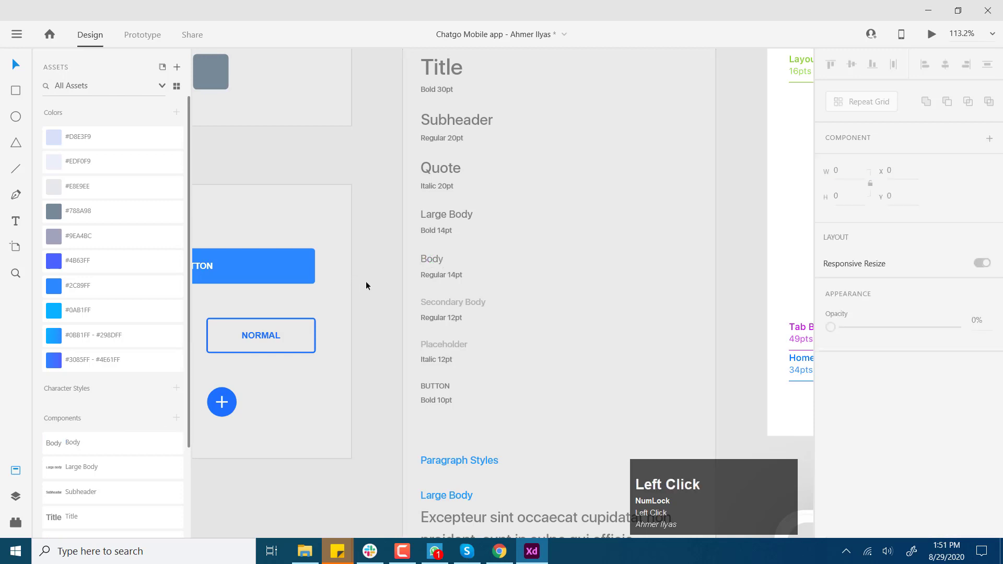
Step: Combine the Small Body heading and its sample paragraph under Paragraph Styles into one component
click(432, 302)
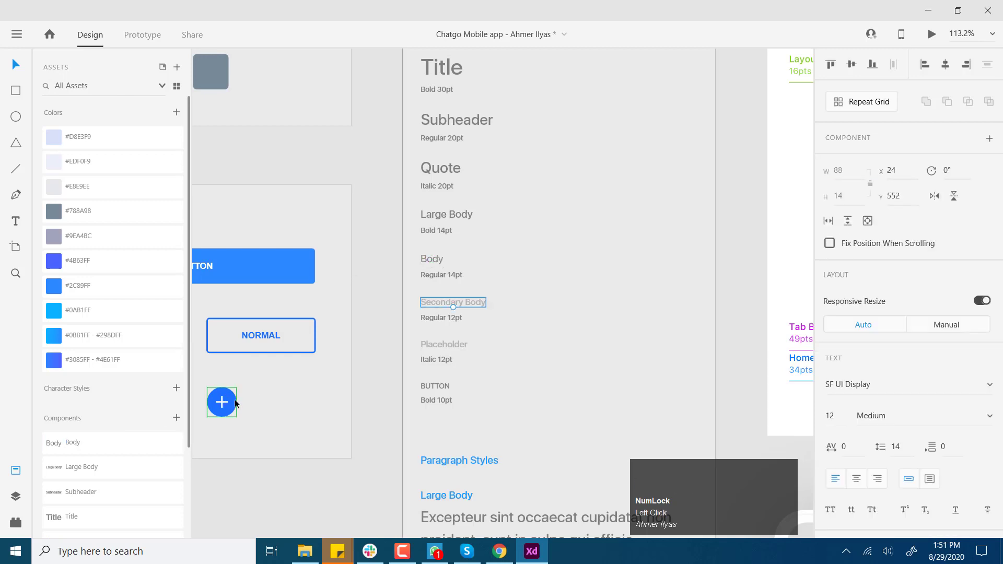
scroll(391, 434, down, 6)
click(391, 434)
shift+click(379, 406)
click(176, 419)
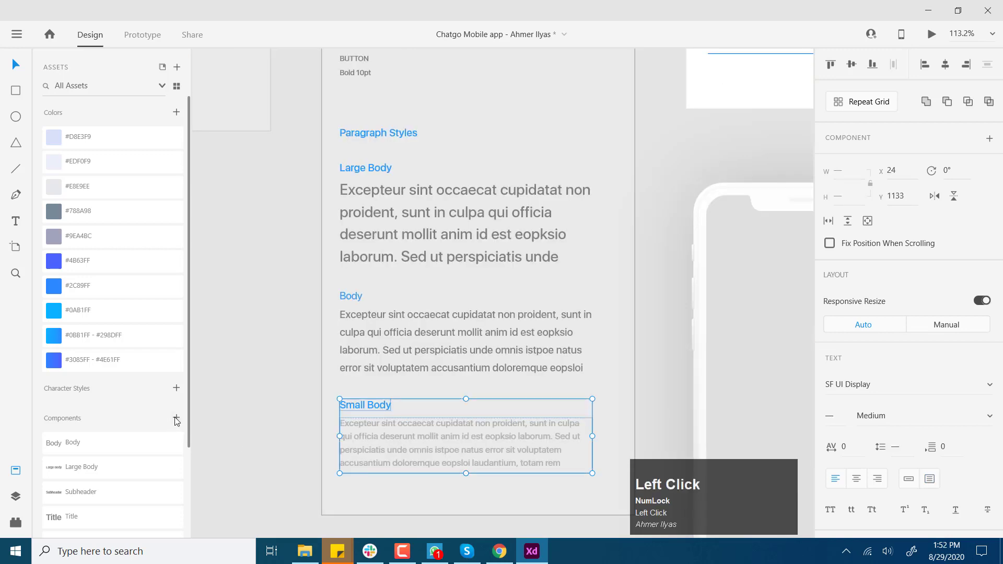
Step: Combine the Body heading and its sample paragraph under Paragraph Styles into one component
click(394, 336)
shift+click(360, 296)
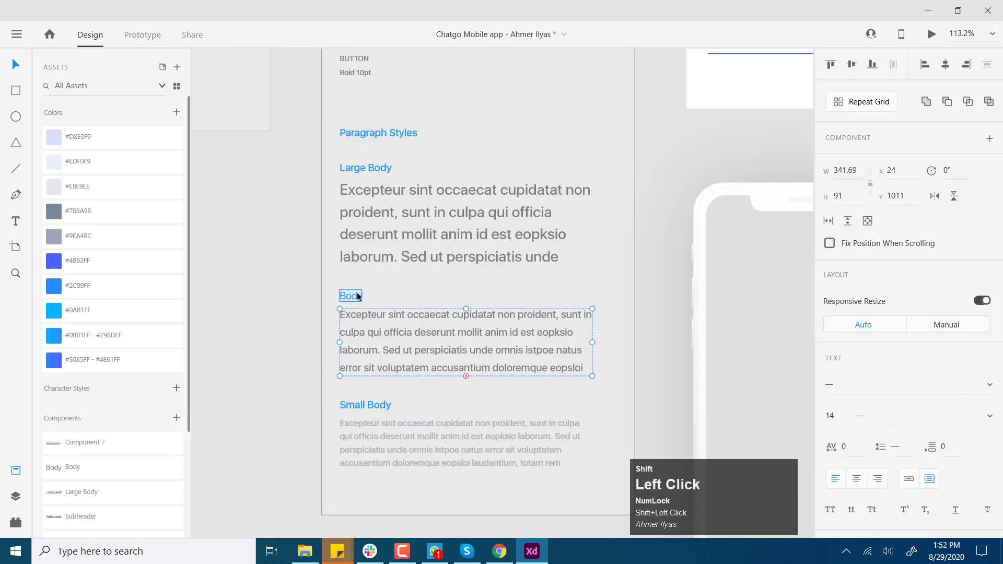
click(178, 418)
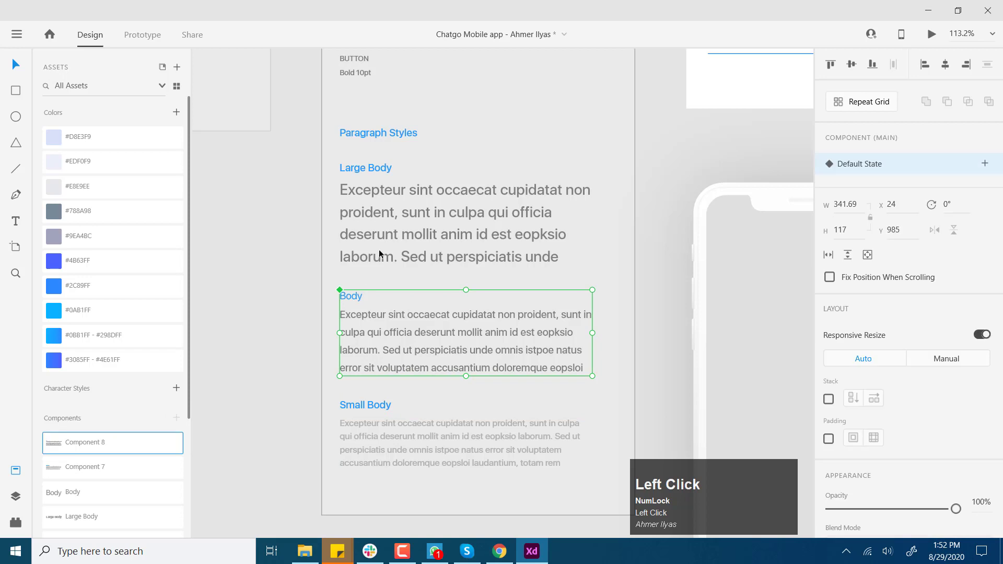
Step: Combine the Large Body heading and its sample paragraph under Paragraph Styles into one component
click(378, 250)
shift+click(380, 170)
click(176, 418)
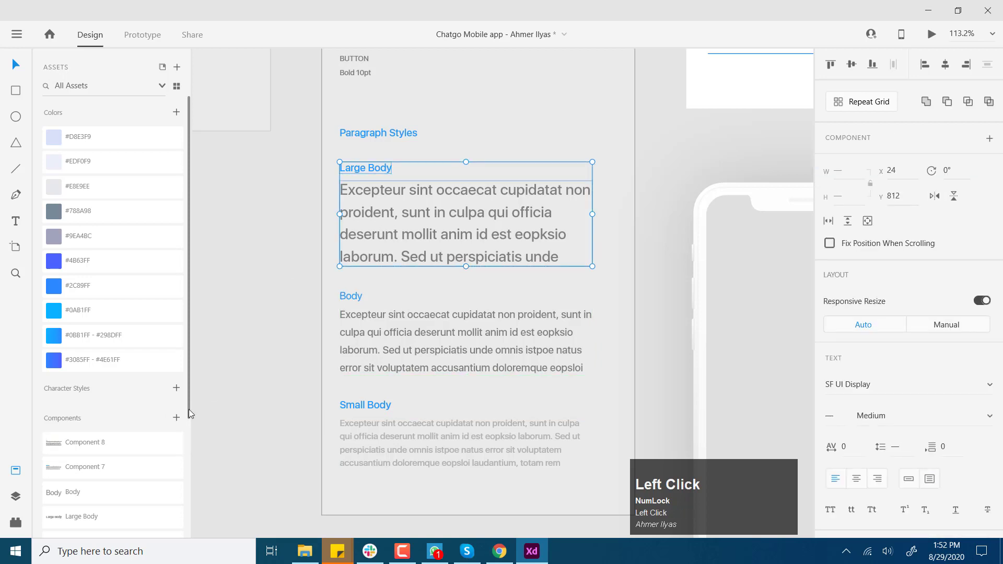
click(251, 380)
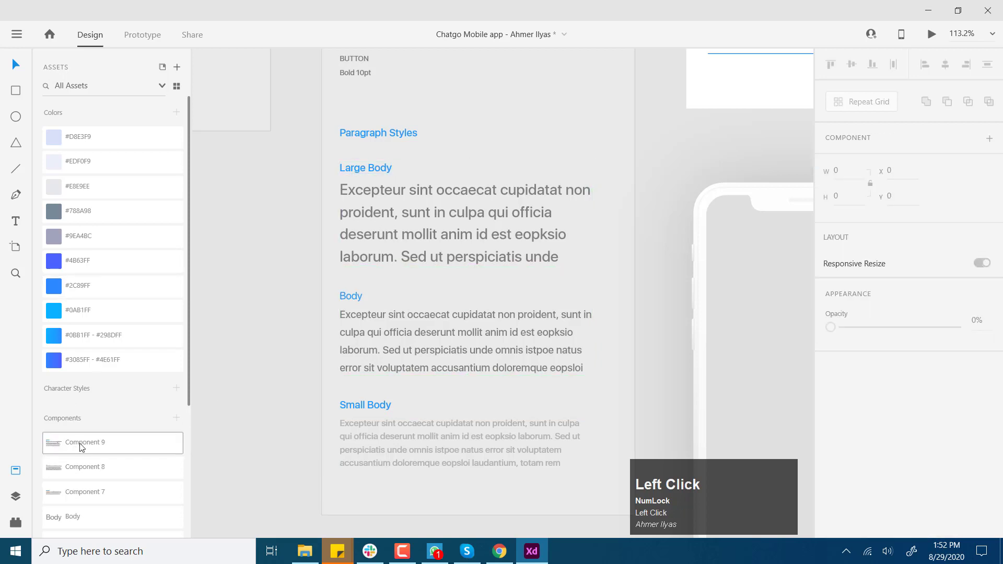
Step: Rename the Large Body paragraph component as "large body" and the Body paragraph component as "body"
double_click(103, 442)
text(large b)
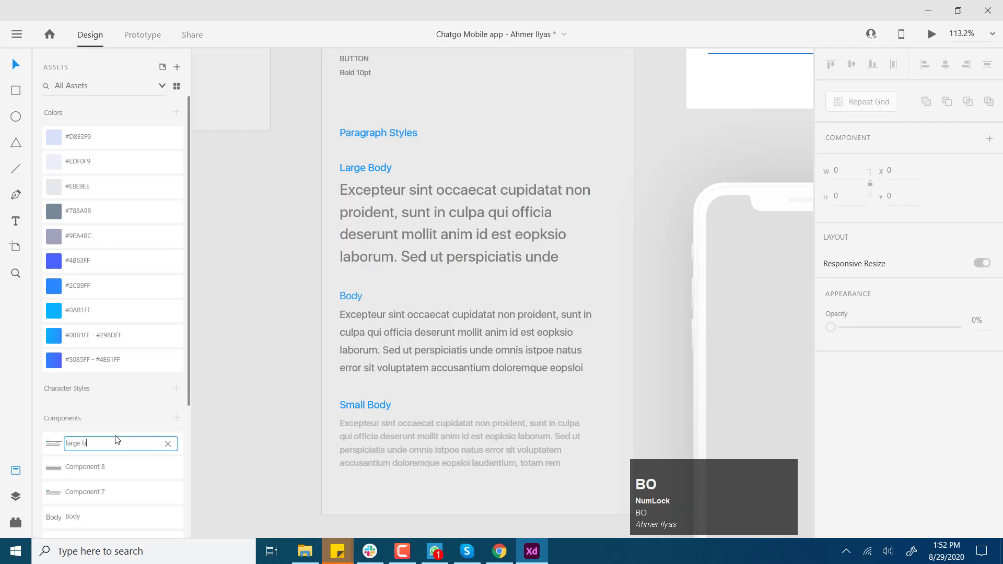
text(ody)
key(Return)
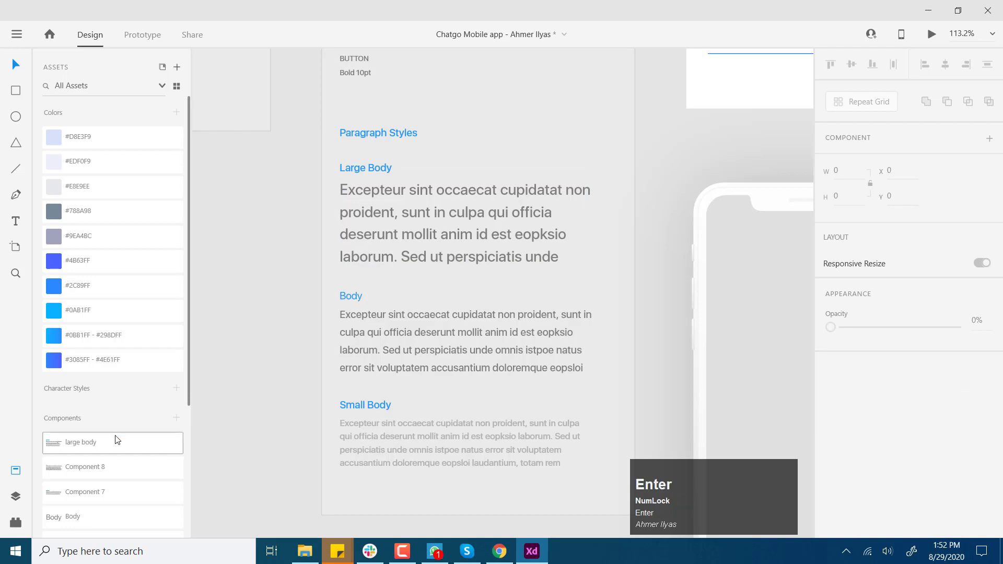
double_click(96, 472)
text(body)
key(Return)
Step: Rename the Small Body paragraph component as "small body"
double_click(81, 492)
text(sm)
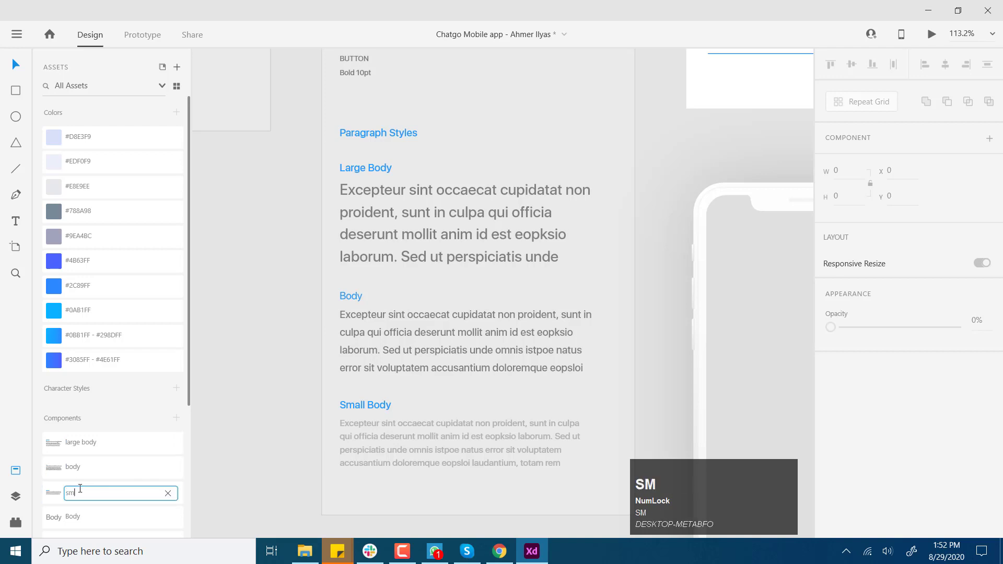
text(all body)
key(Return)
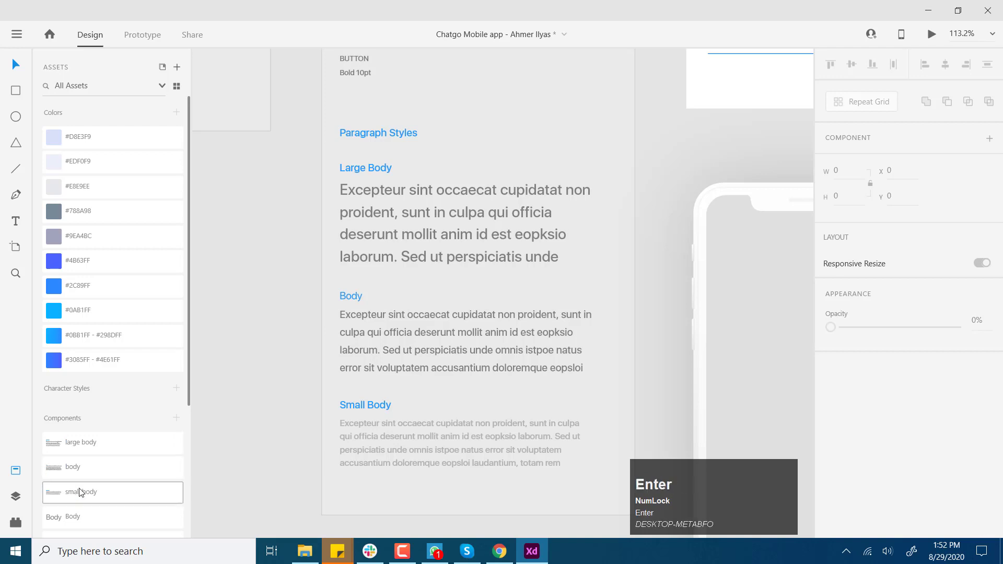
Step: Save the "Bold 10pt" text under the BUTTON typography sample as a component named "button"
click(266, 389)
drag(266, 389, 269, 466)
drag(270, 280, 278, 402)
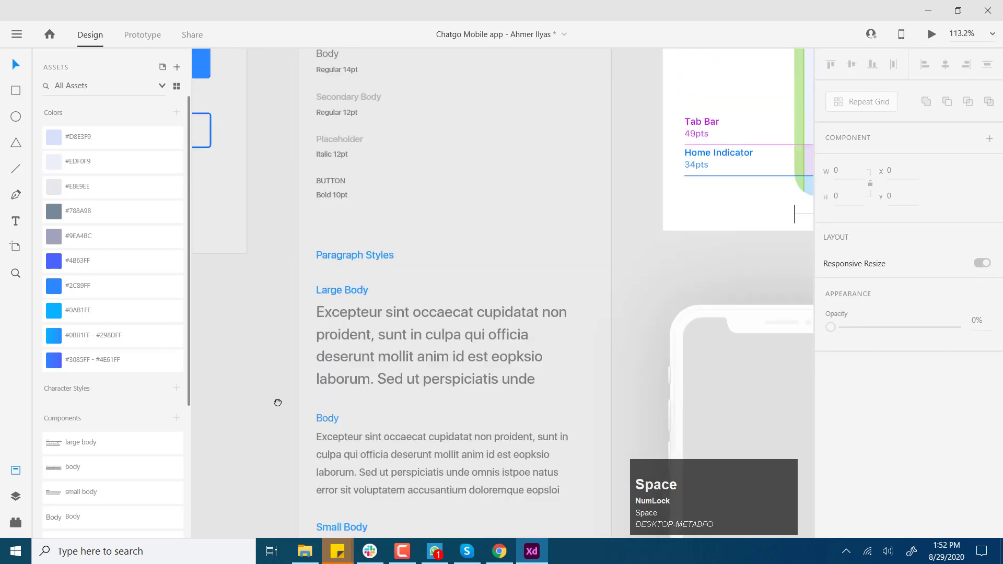
drag(287, 308, 291, 323)
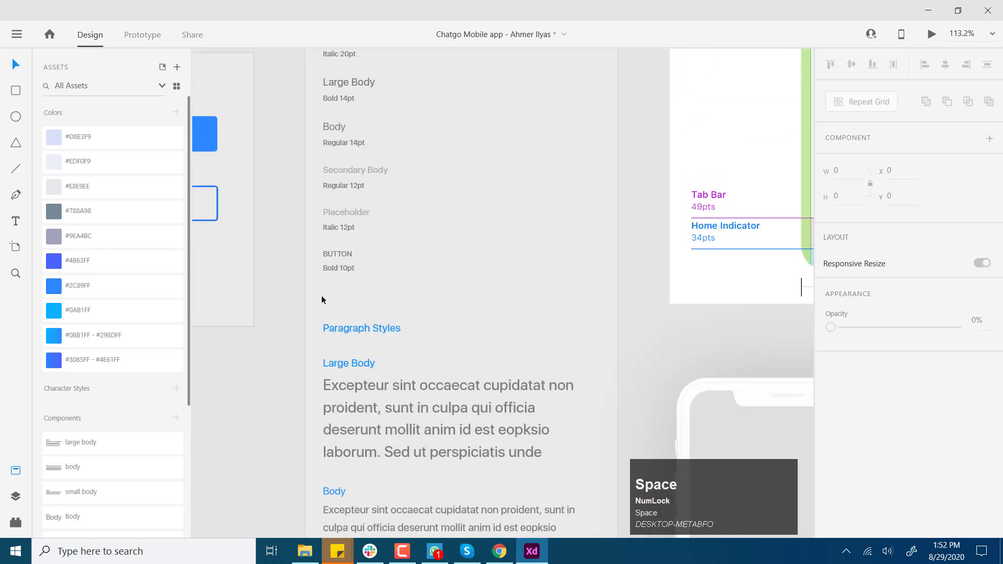
click(337, 268)
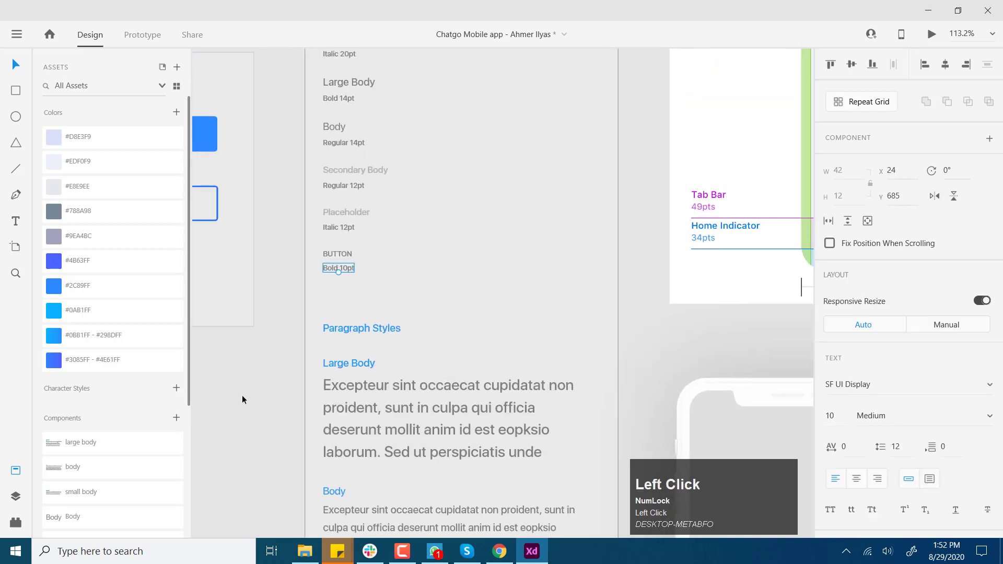
click(176, 419)
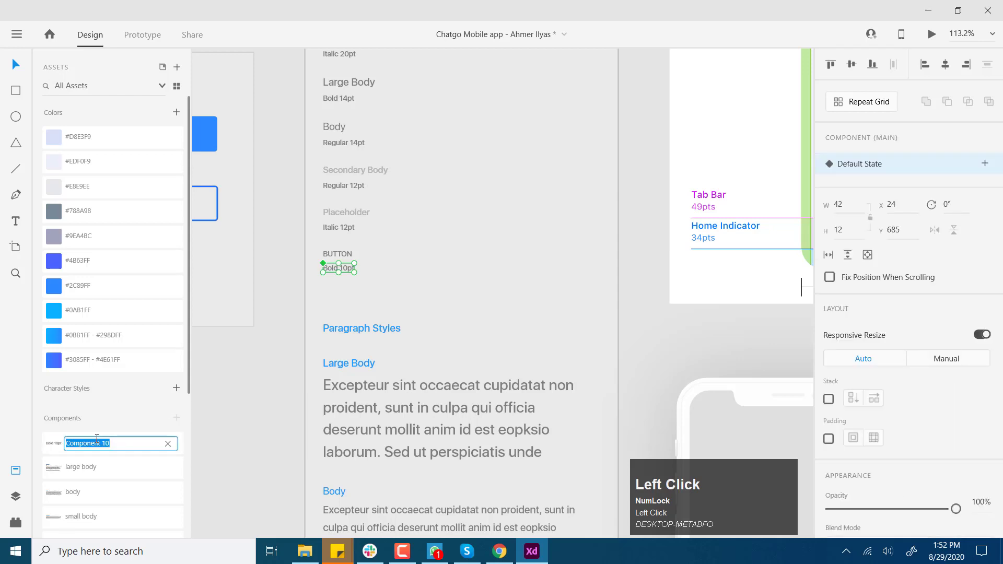
text(button)
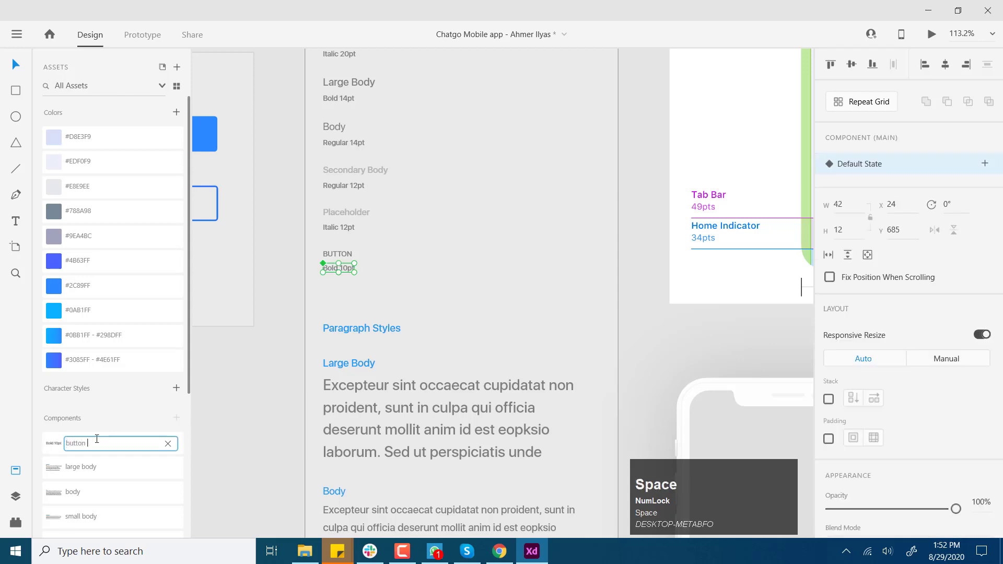
key(Return)
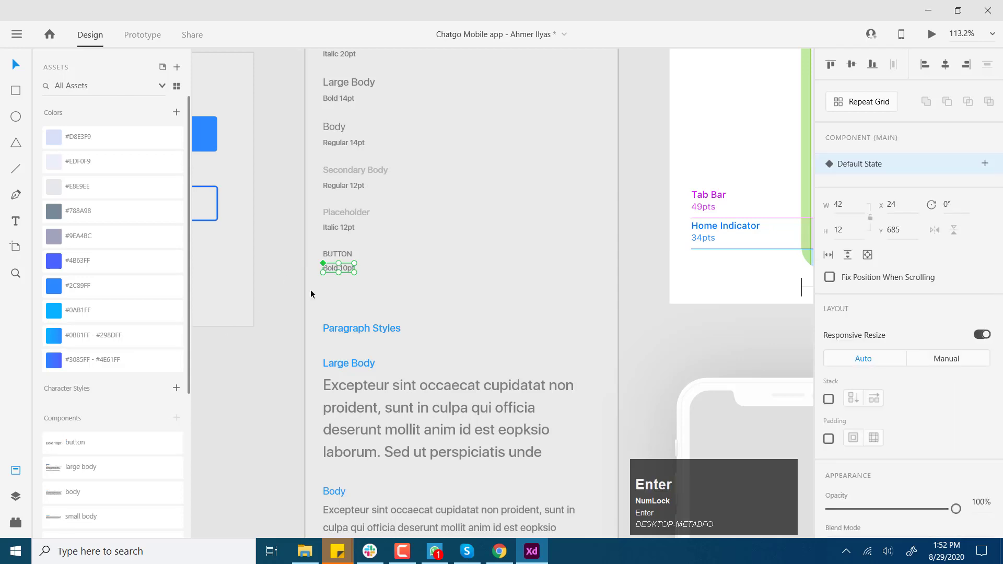
click(310, 294)
Step: Place the Subheader component on artboard 1 with the short Body text component below it
scroll(432, 418, down, 10)
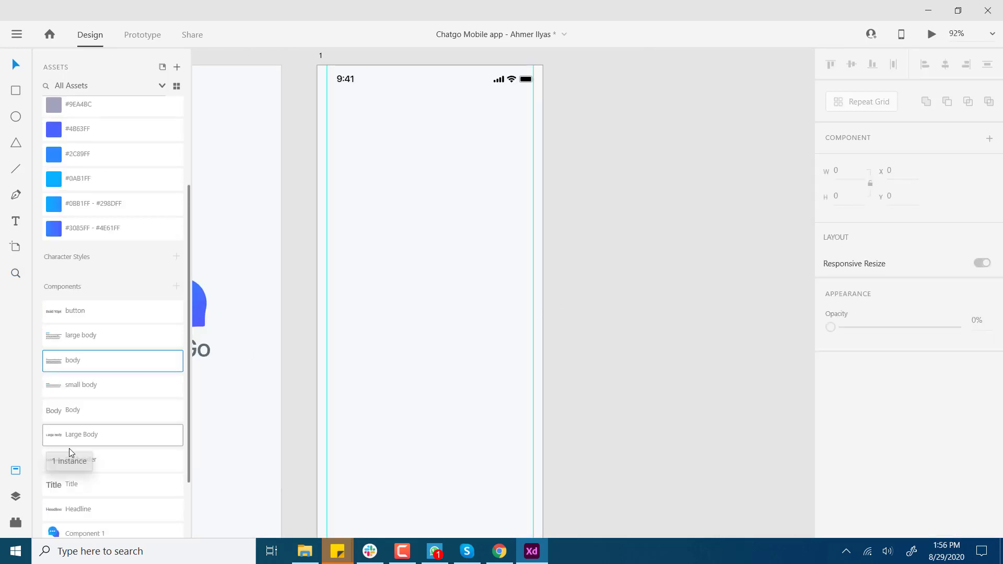
drag(79, 461, 418, 289)
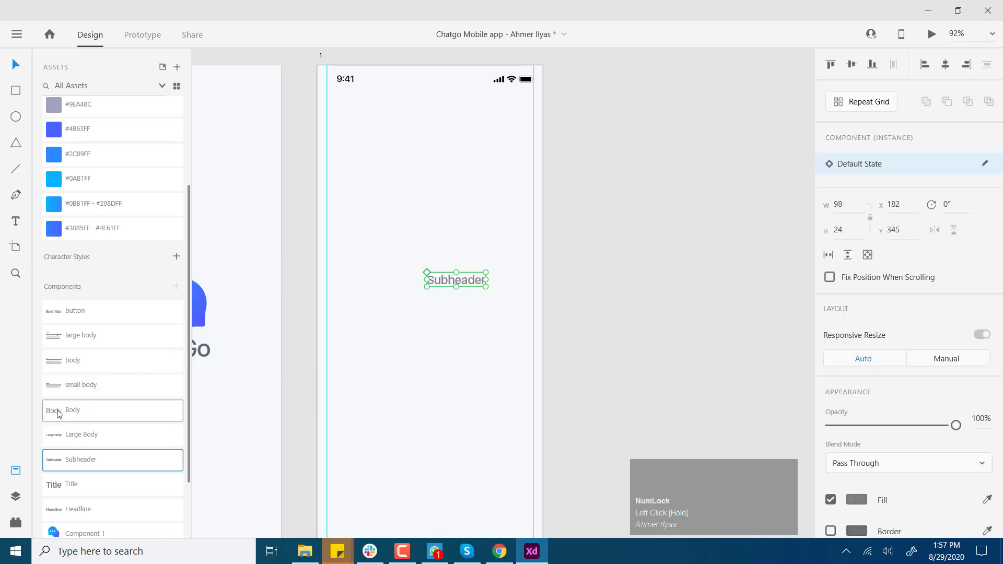
drag(52, 411, 454, 358)
click(474, 355)
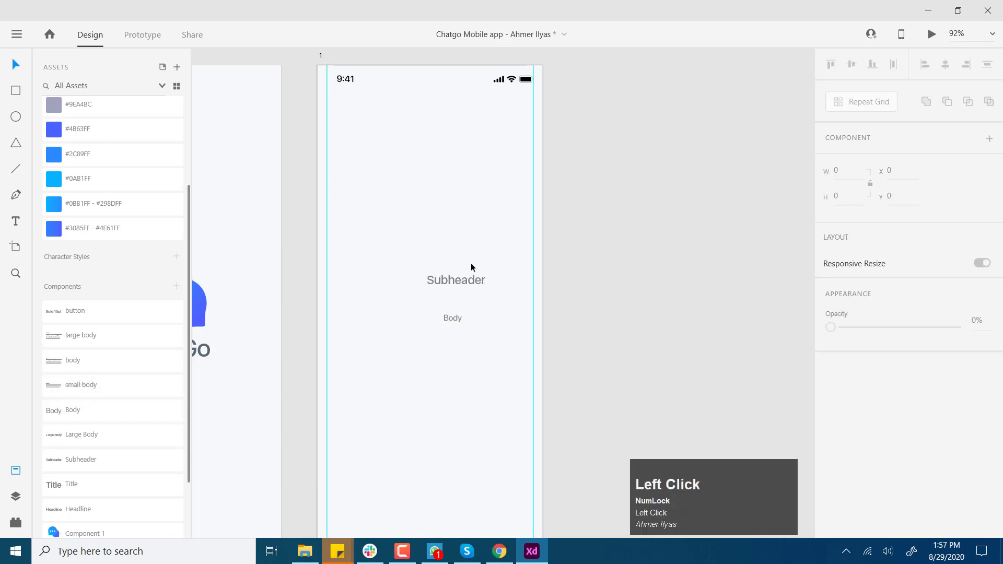
Step: Align the Subheader and Body texts on artboard 1 to each other by their horizontal centers
drag(473, 242, 450, 350)
click(561, 360)
click(452, 317)
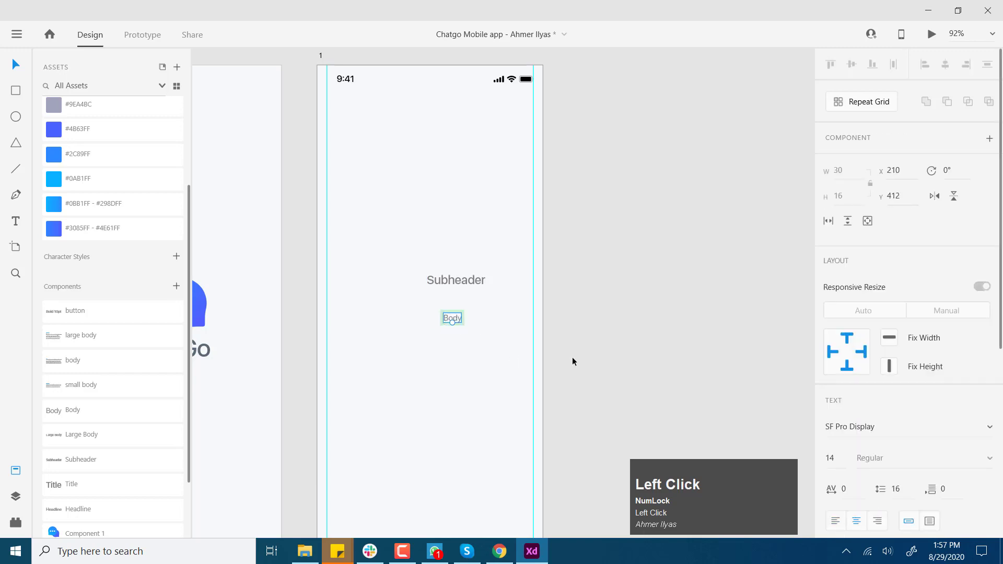
click(465, 282)
click(509, 398)
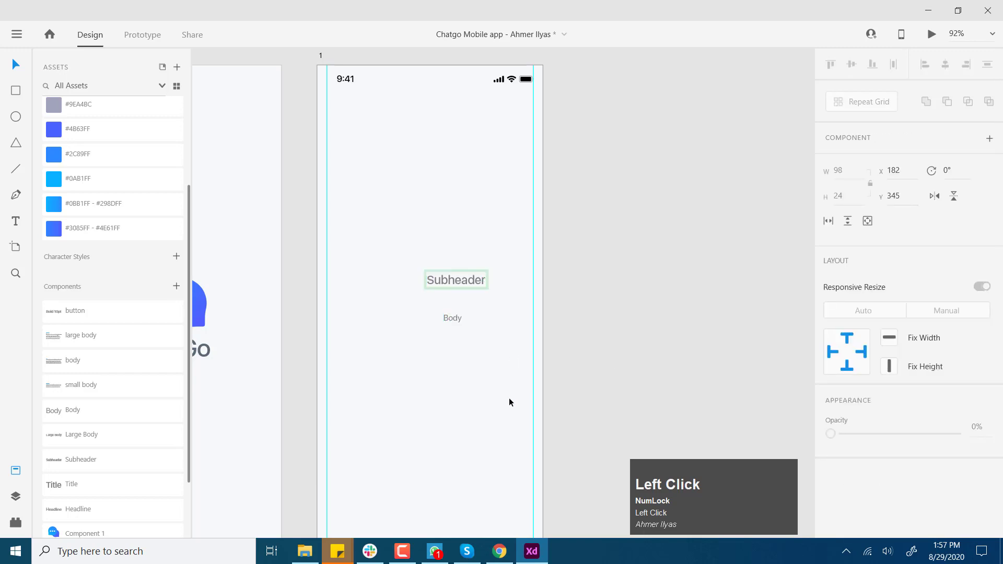
drag(484, 395, 465, 260)
click(469, 359)
drag(449, 293, 437, 270)
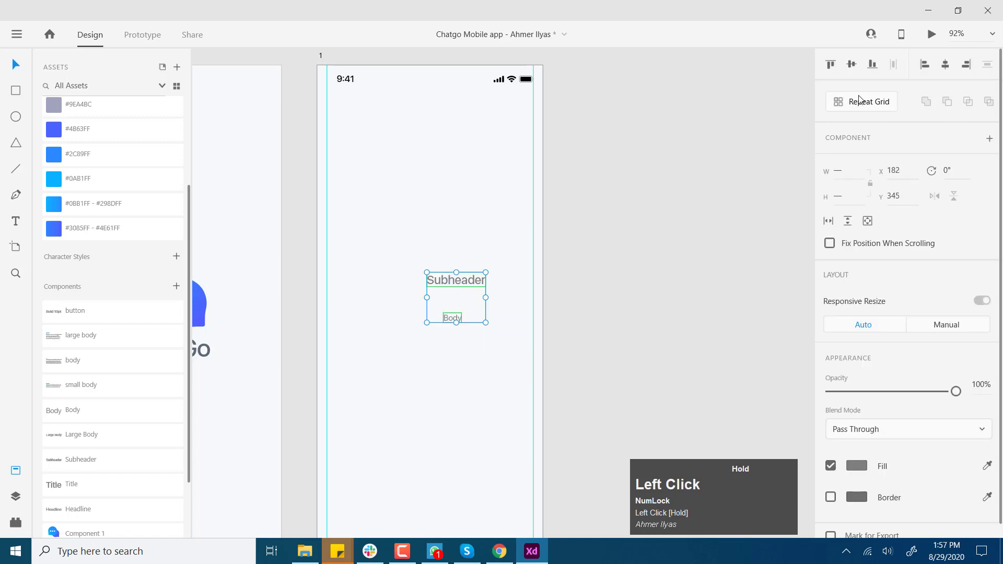
click(947, 65)
click(514, 361)
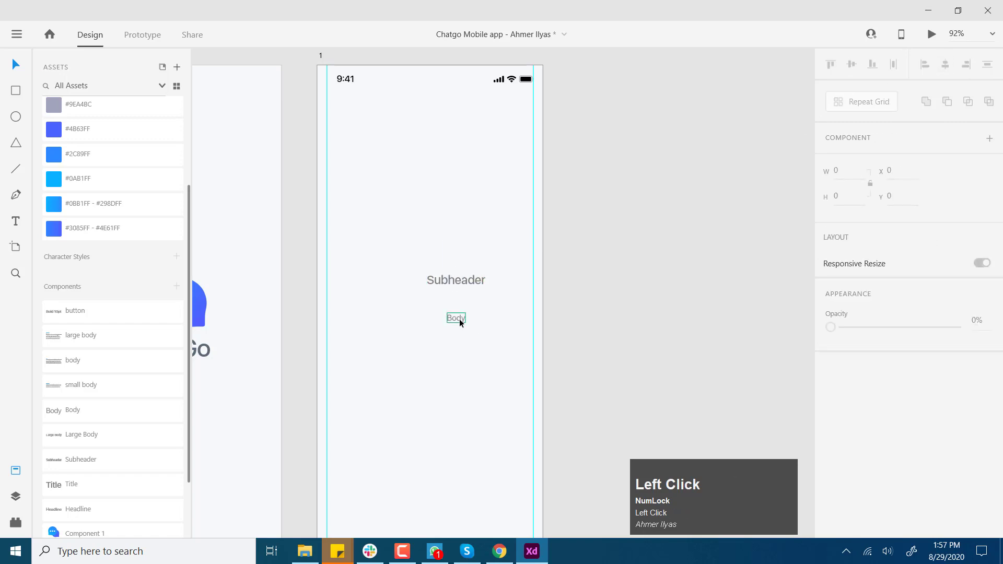
Step: Move the Subheader and Body texts to the lower part of artboard 1, centered horizontally with Body just beneath Subheader
drag(460, 322, 443, 397)
shift+click(469, 283)
key(space)
drag(463, 453, 464, 324)
click(466, 306)
Step: Replace the Subheader text on artboard 1 with "Send Free Messages"
click(435, 257)
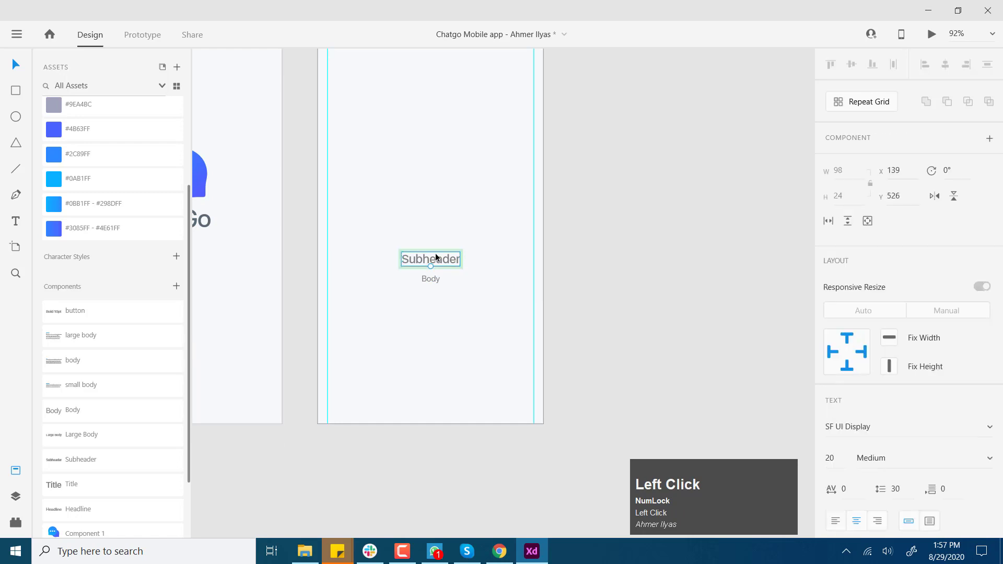
double_click(441, 261)
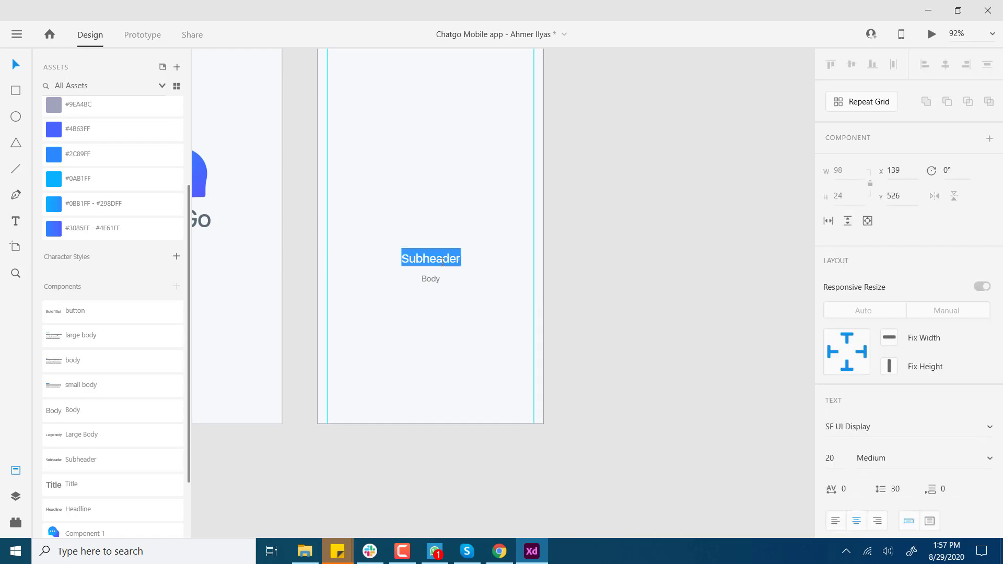
text(Sen)
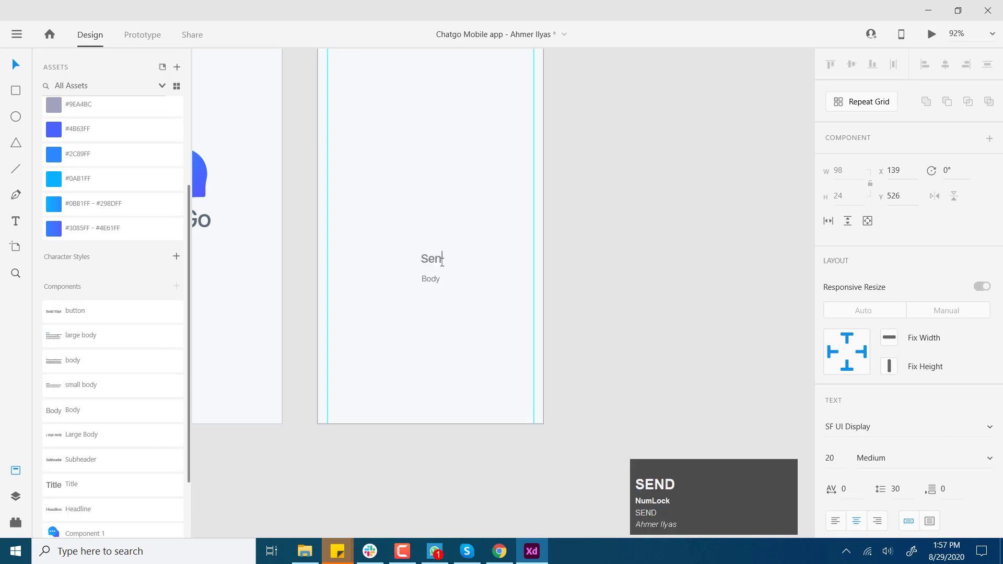
text(d Free Messages)
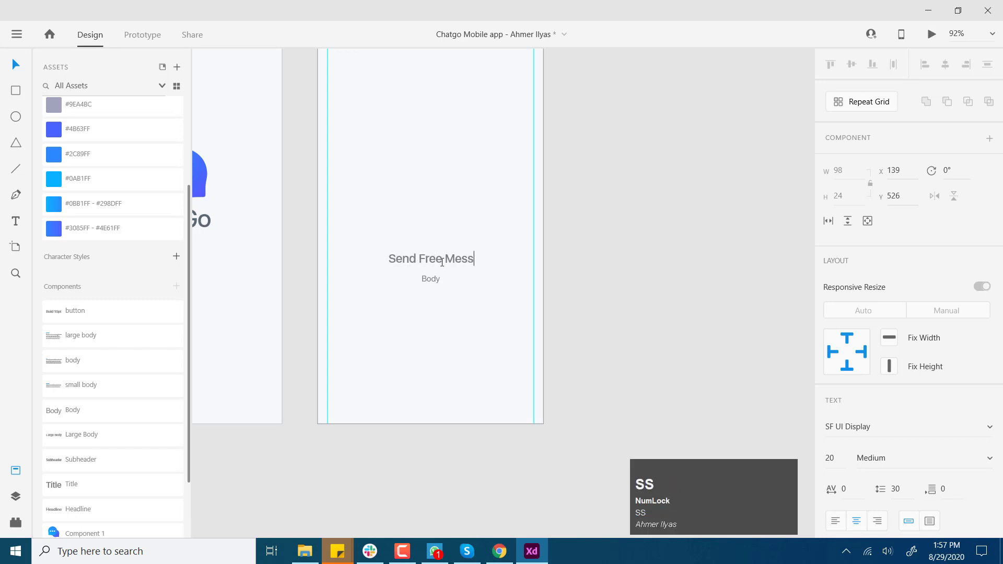
click(23, 66)
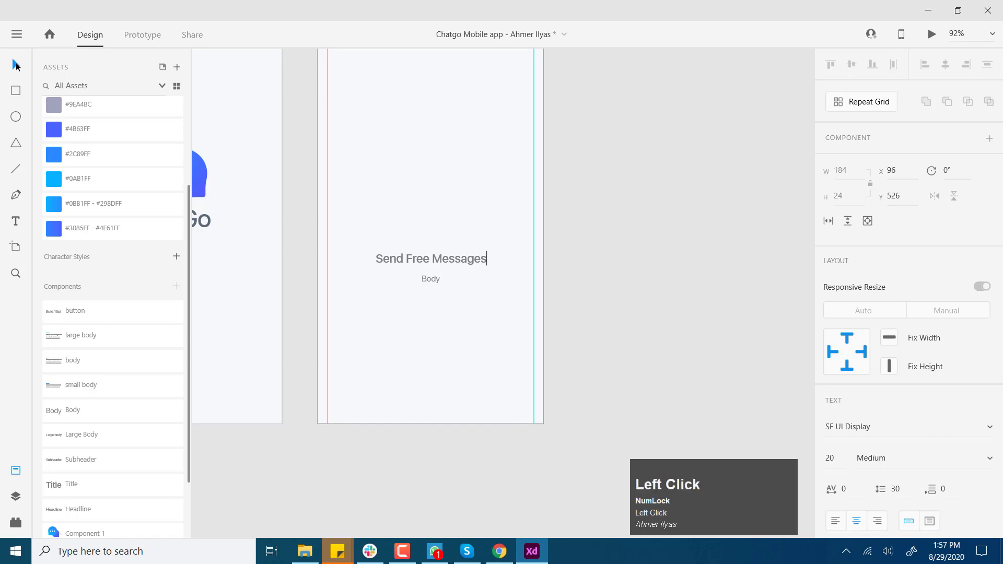
Step: Try to fill the Body component under the heading with placeholder text using the Lorem Ipsum plugin
click(429, 278)
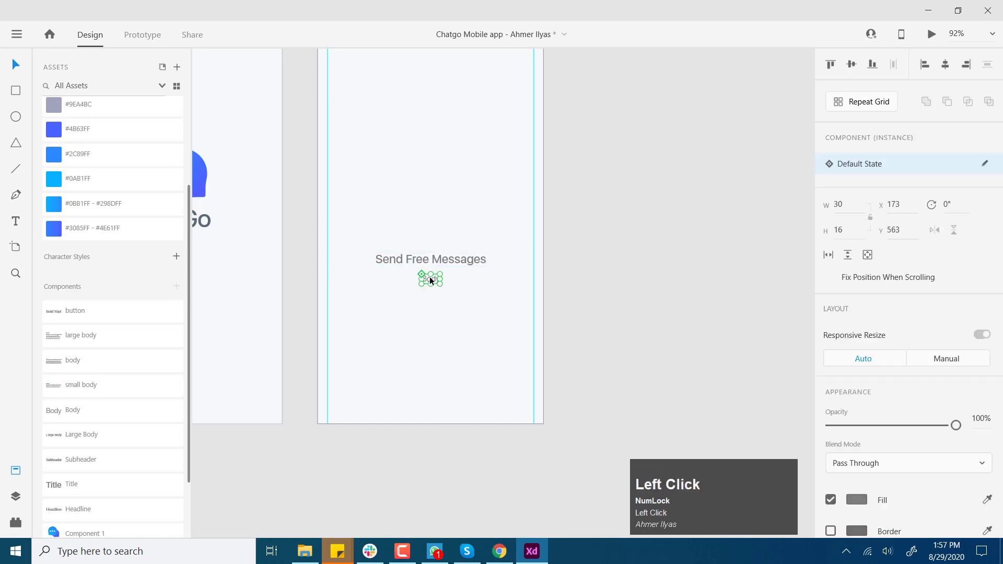
click(19, 519)
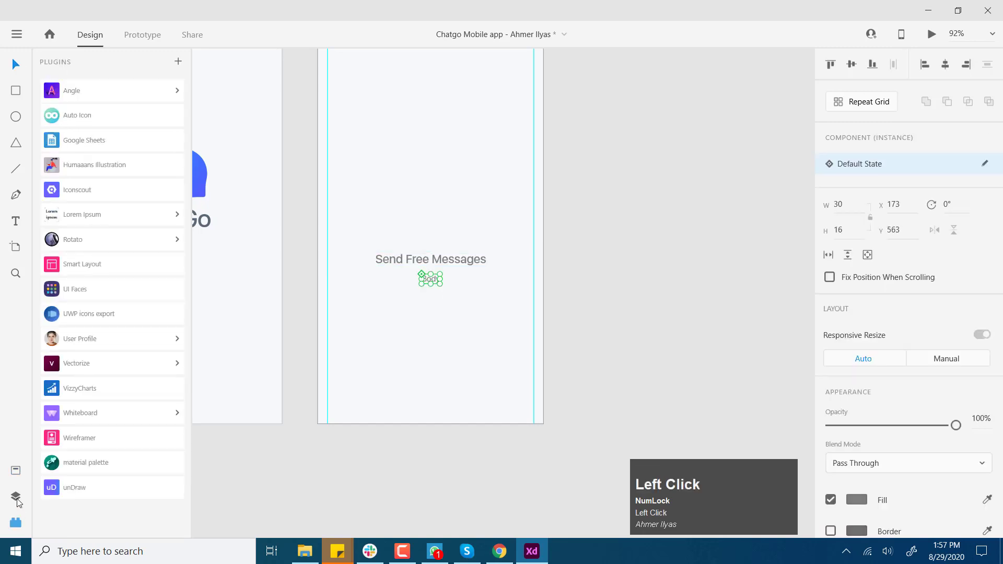
click(96, 220)
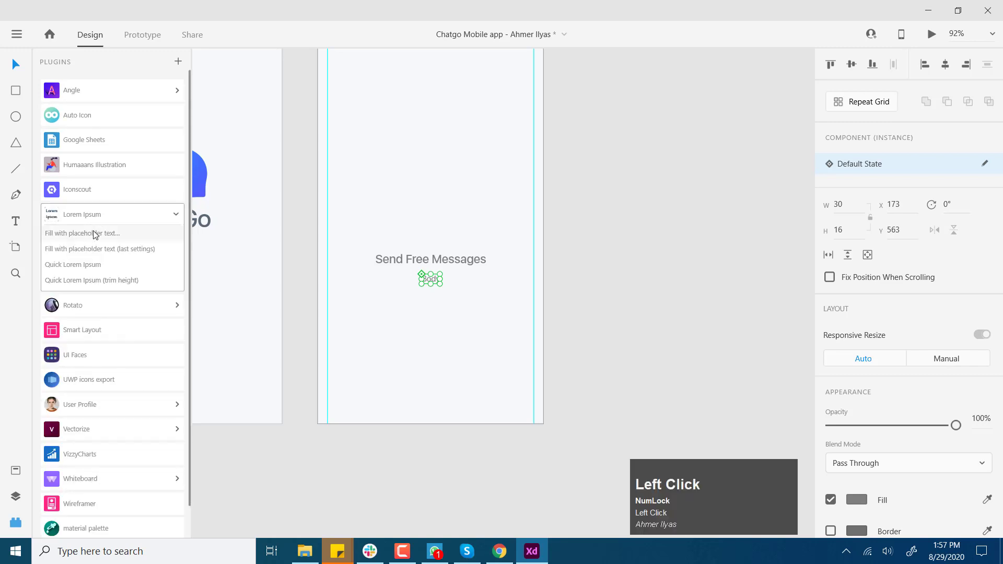
click(95, 234)
click(583, 294)
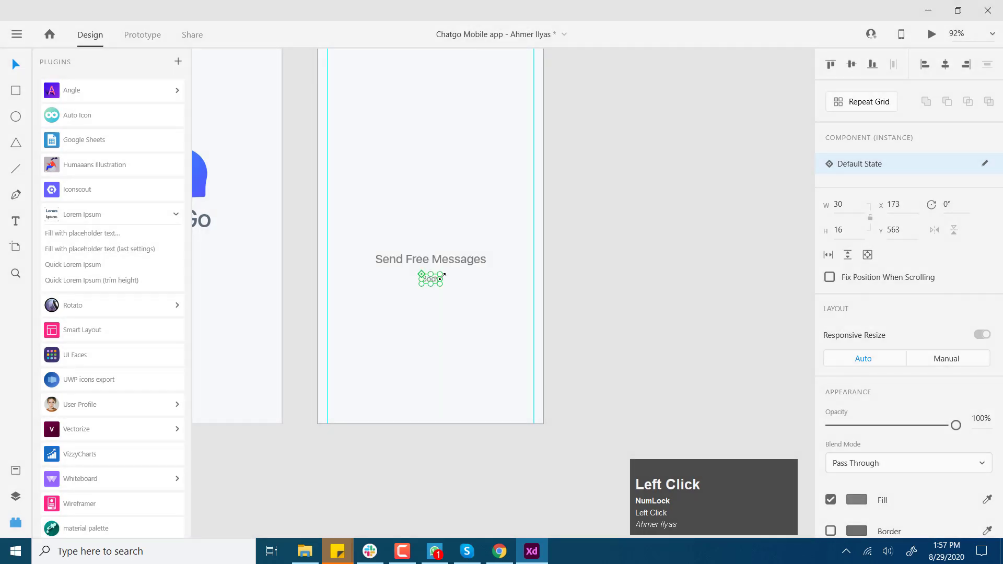
drag(443, 279, 499, 279)
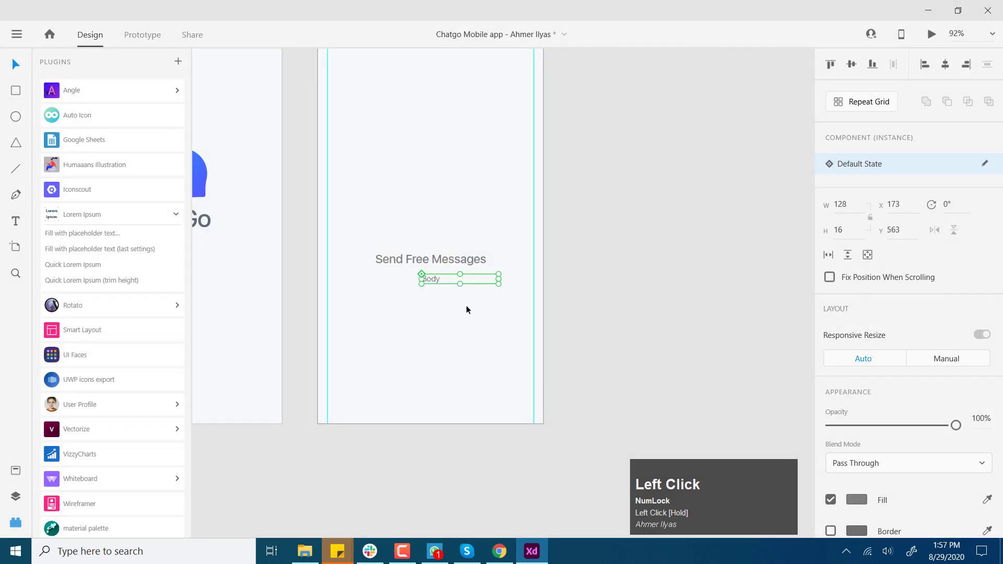
key(ctrl+z)
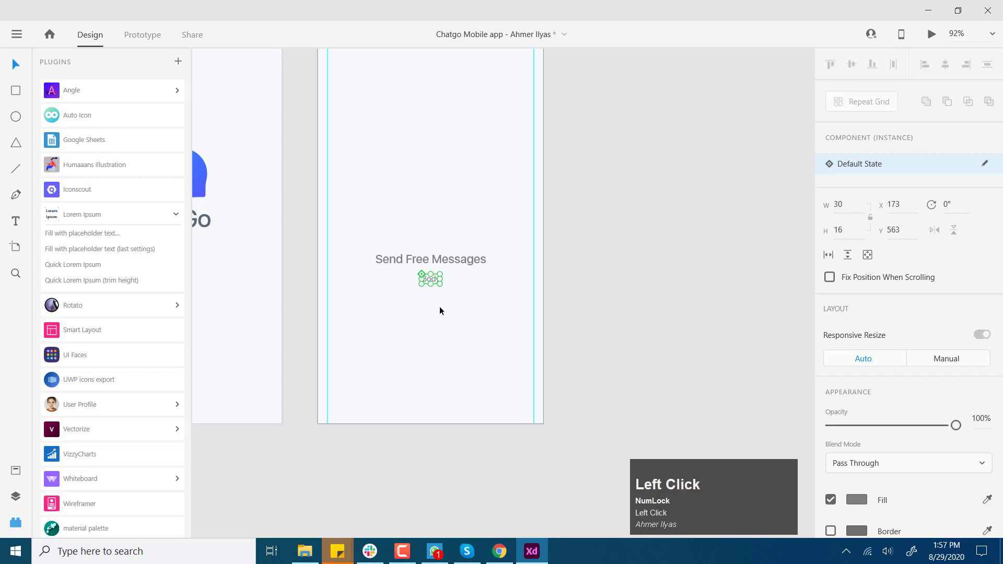
click(440, 307)
Step: Convert the Body text inside its component to area text and enlarge its box to about 214 × 68
double_click(432, 280)
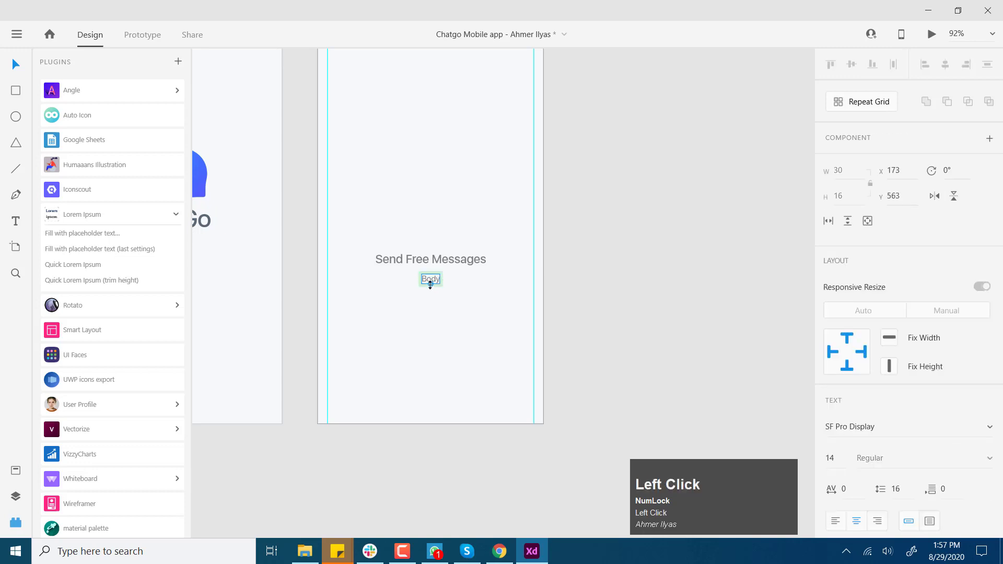
click(930, 522)
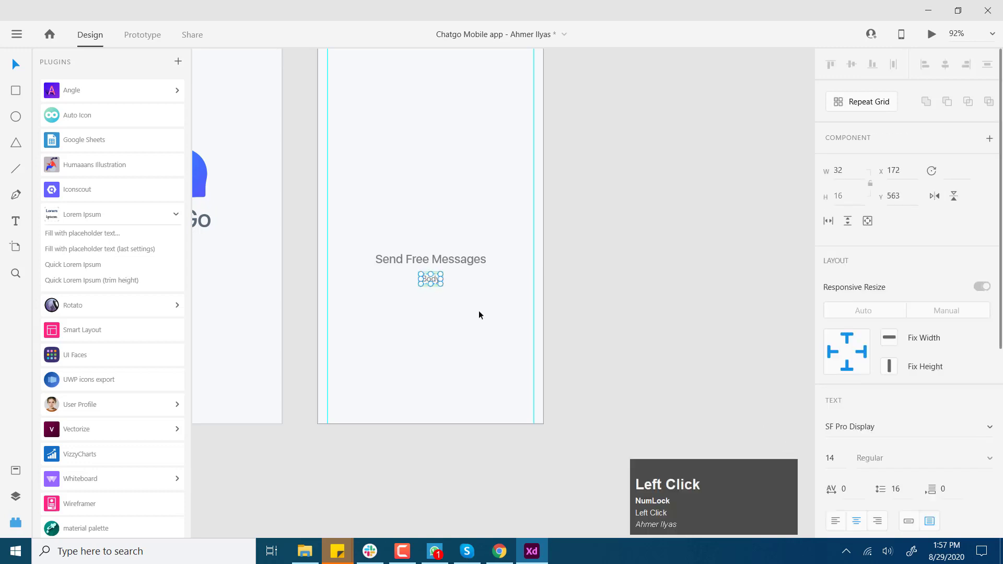
drag(443, 280, 496, 280)
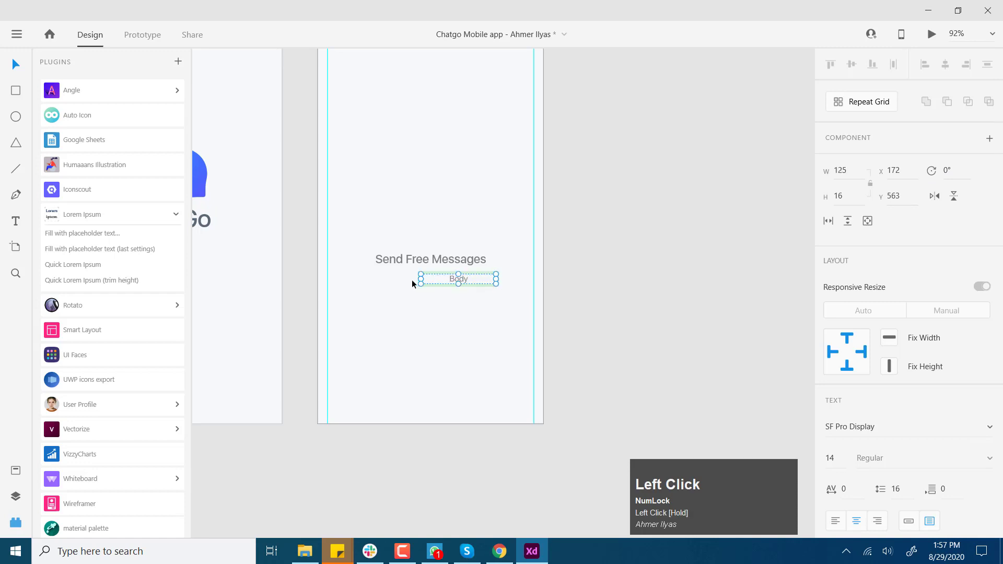
drag(419, 280, 368, 280)
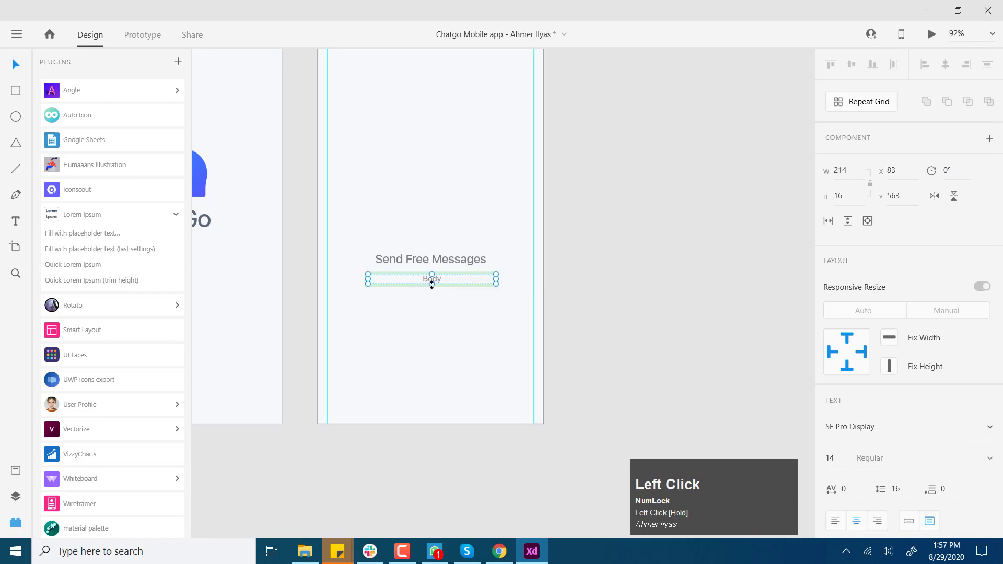
drag(432, 284, 433, 314)
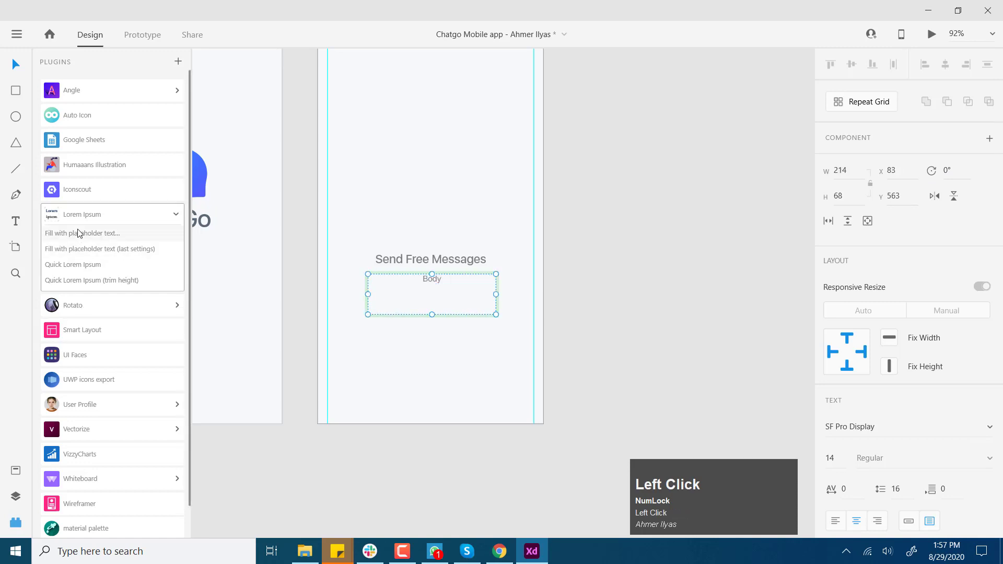
Step: Fill the Body text box with Lorem Ipsum placeholder text and reduce its height to about 51
click(78, 233)
click(588, 362)
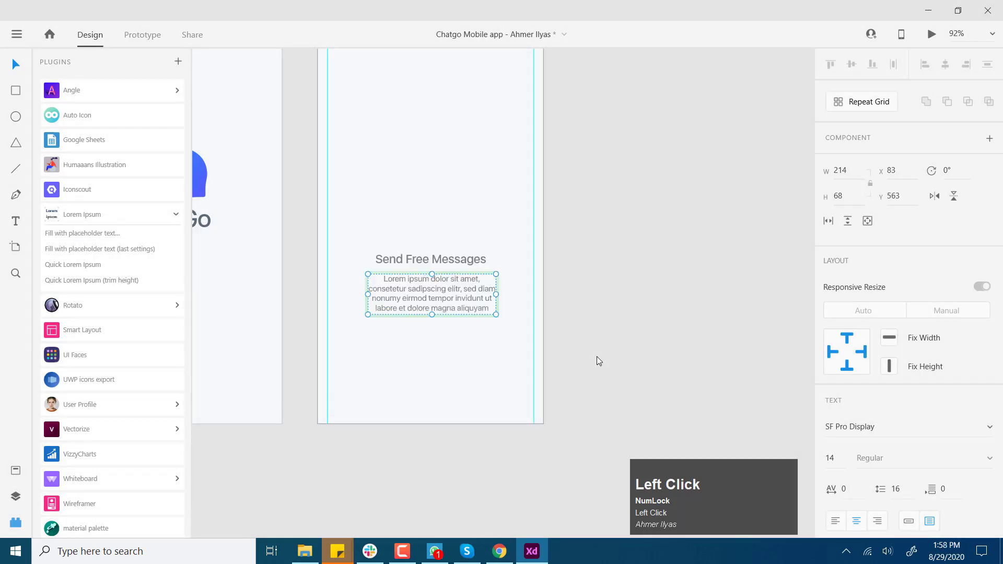
double_click(446, 294)
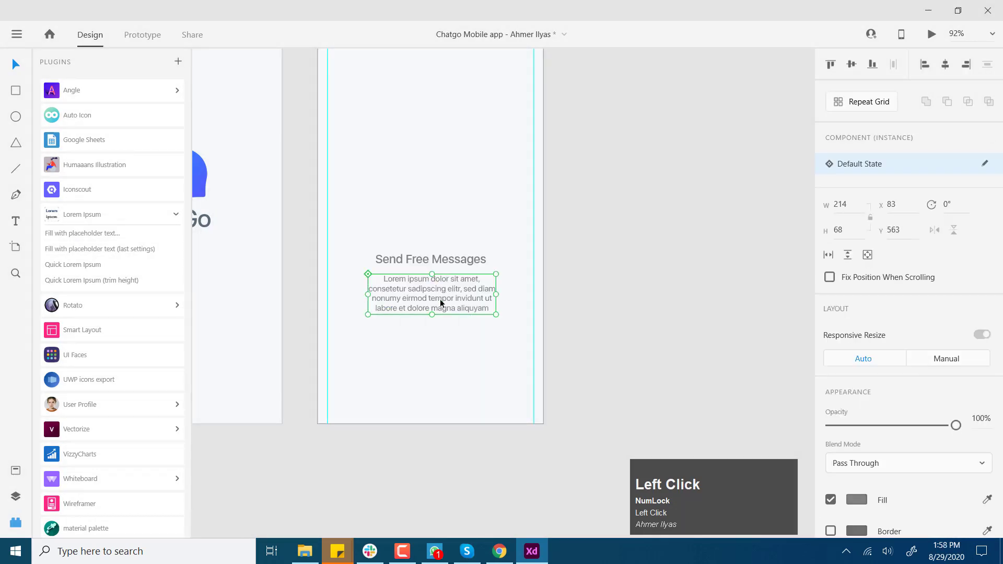
drag(432, 315, 435, 305)
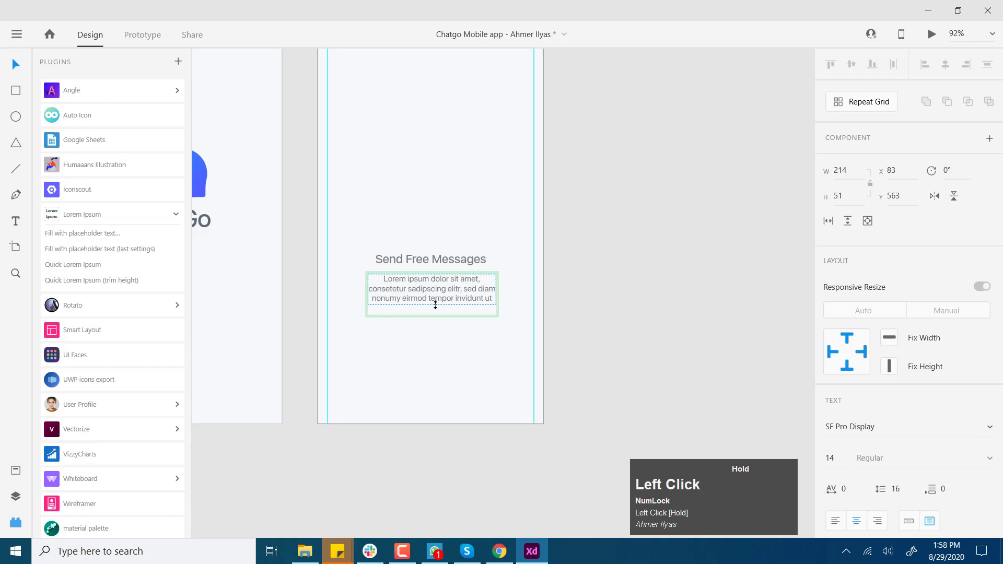
click(575, 302)
Step: Move the "Send Free Messages" heading and its paragraph slightly lower together and align their horizontal centers
click(477, 293)
shift+click(468, 266)
drag(468, 267, 466, 292)
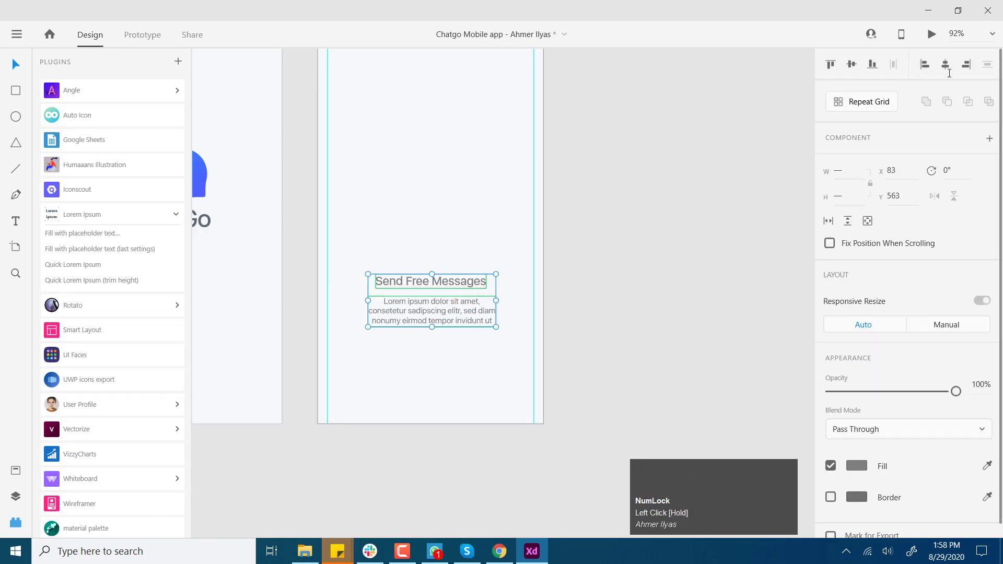
click(661, 223)
Step: Widen the placeholder paragraph's text box beneath the "Send Free Messages" heading
click(489, 314)
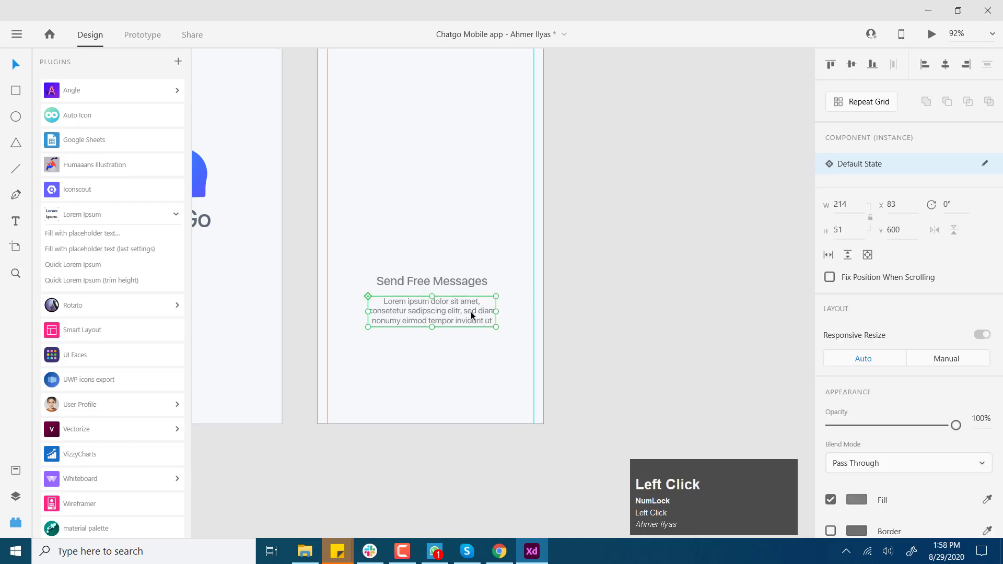
double_click(471, 316)
drag(497, 312, 525, 314)
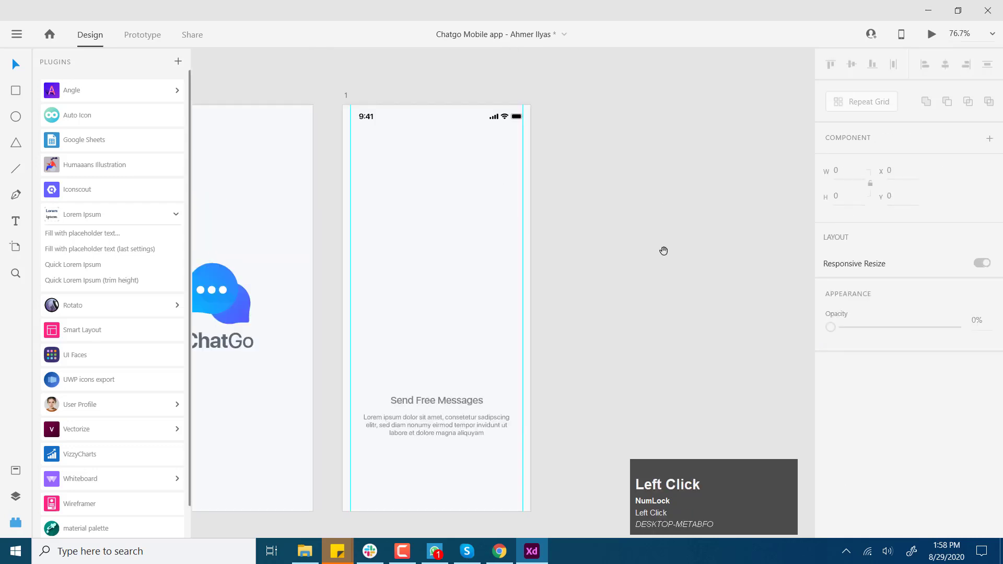
Step: Switch to Chrome, open flaticon.com in a new tab, and browse its featured icon packs
key(space)
drag(470, 262, 446, 269)
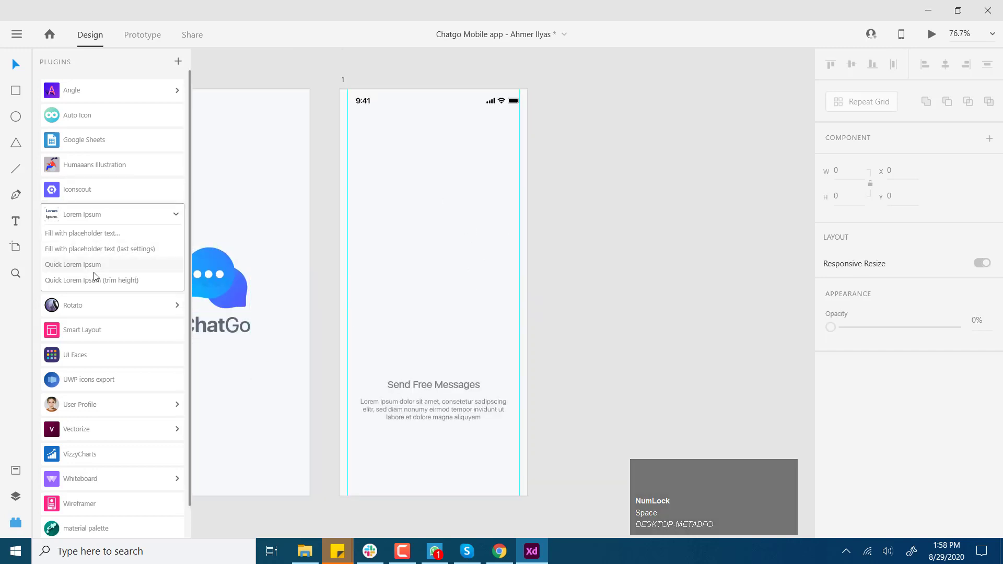
click(499, 551)
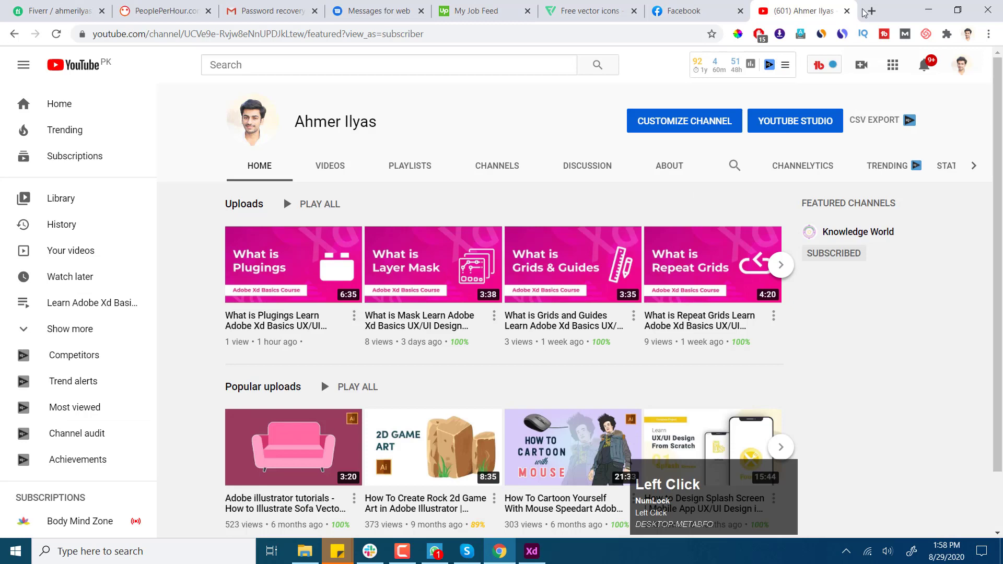
click(872, 11)
text(flat)
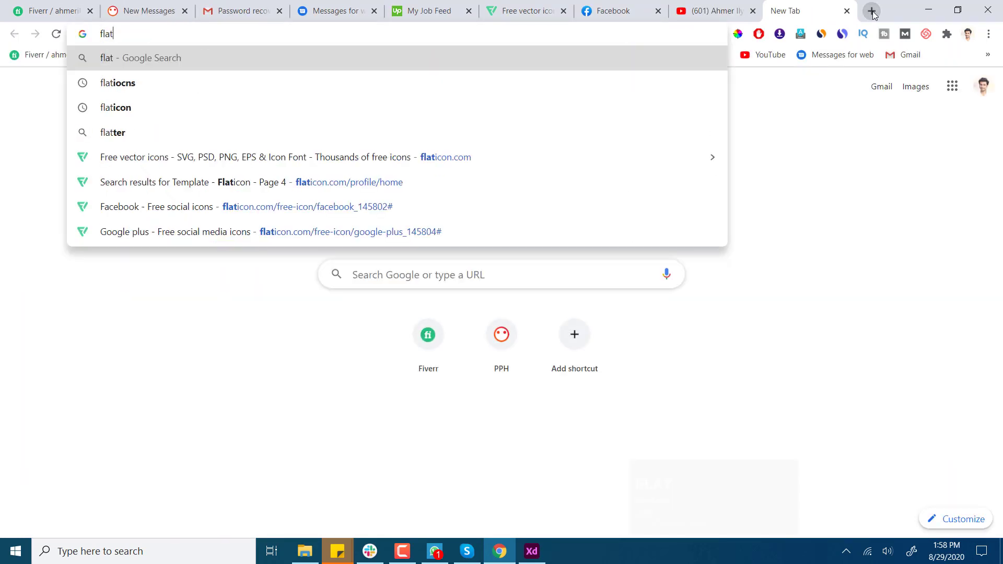
key(Down)
key(Down)
key(Down)
key(Down)
key(Return)
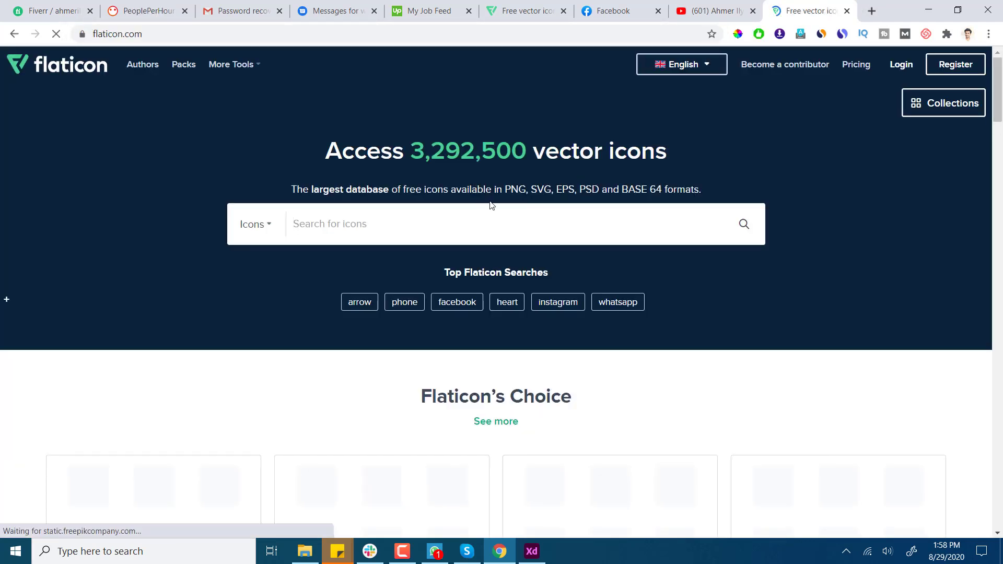
scroll(588, 303, down, 3)
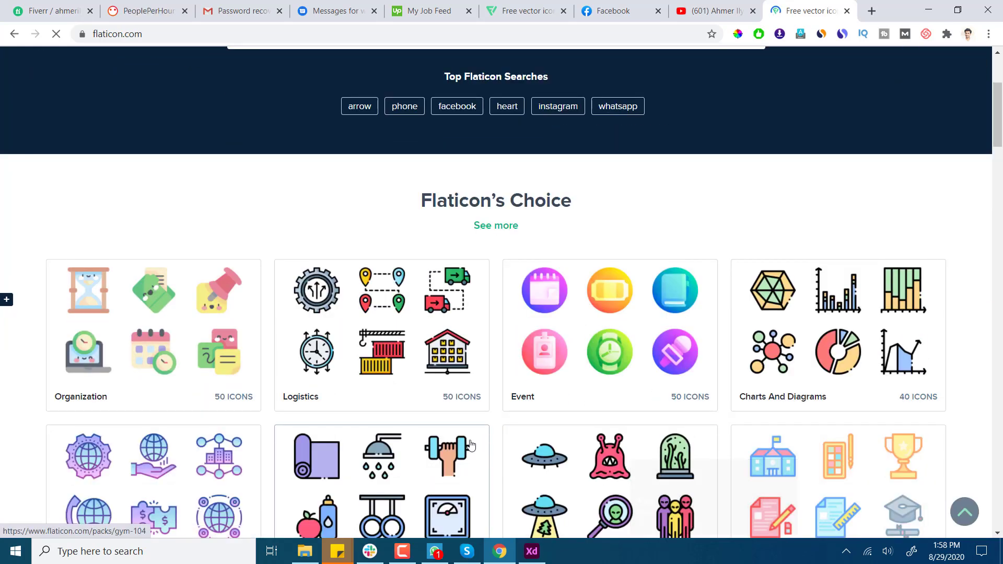
Step: Switch back to Adobe XD, search the unDraw plugin for message illustrations, and copy the overlapping phone screens illustration to the clipboard
click(532, 552)
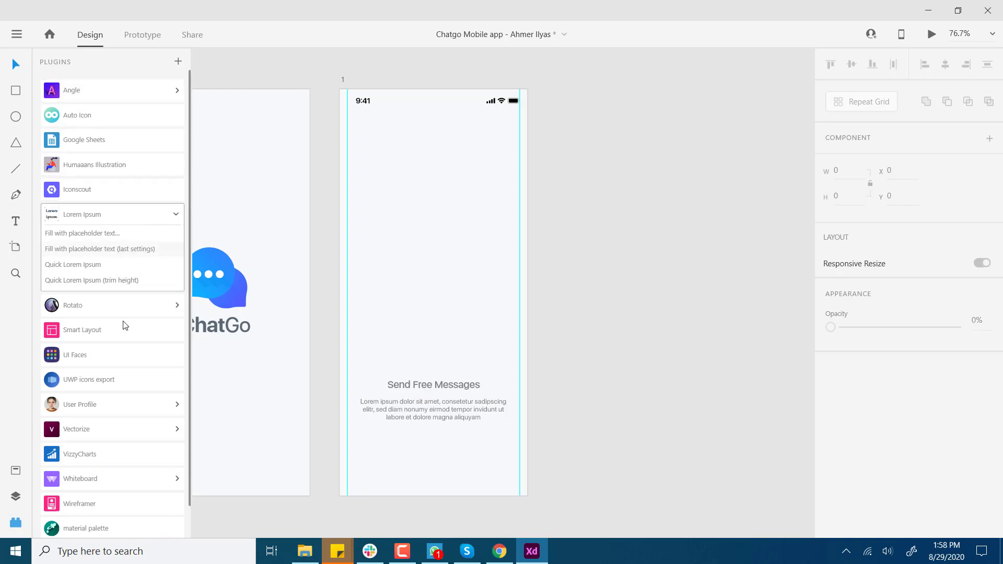
scroll(96, 466, down, 1)
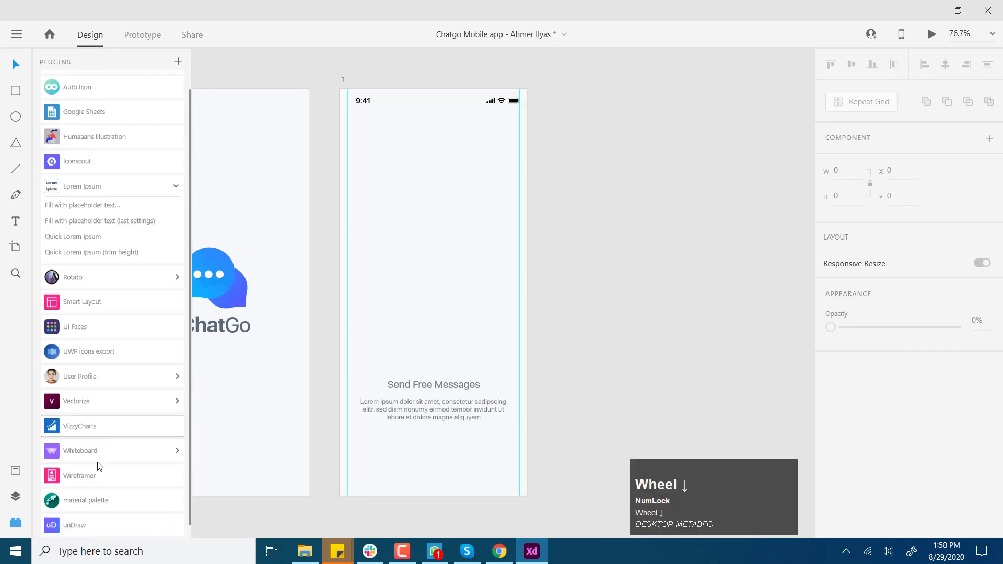
click(76, 523)
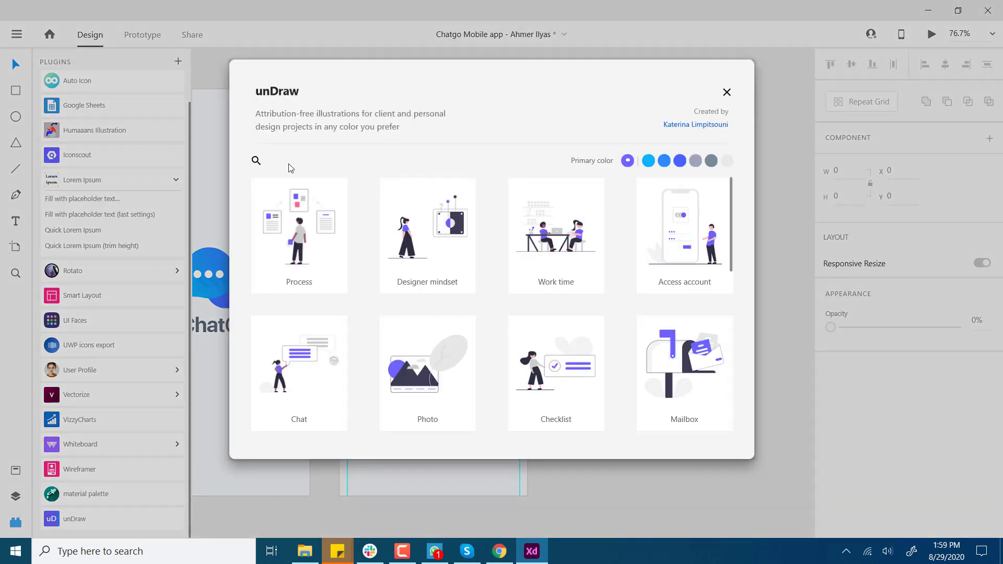
click(256, 162)
text(m)
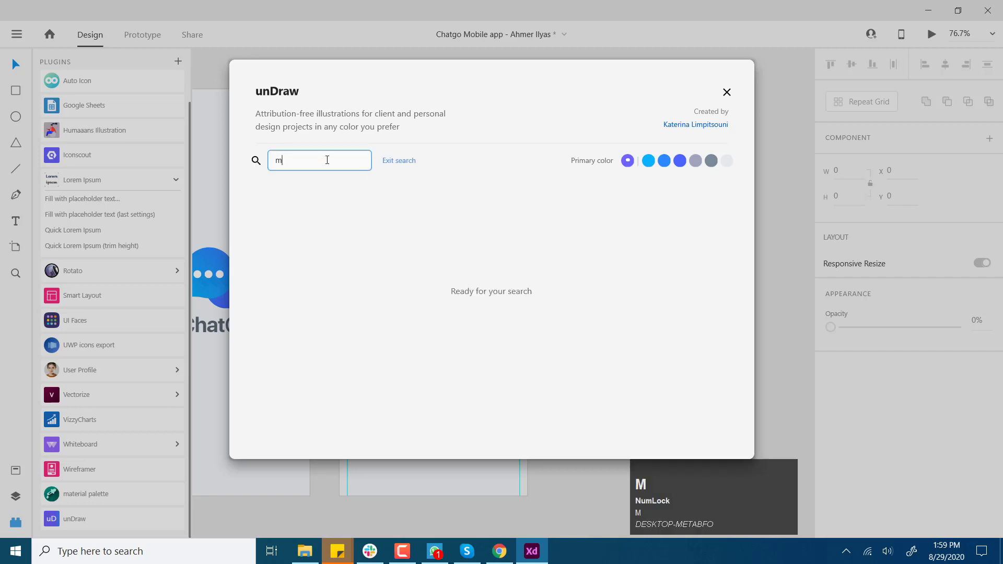
text(essa)
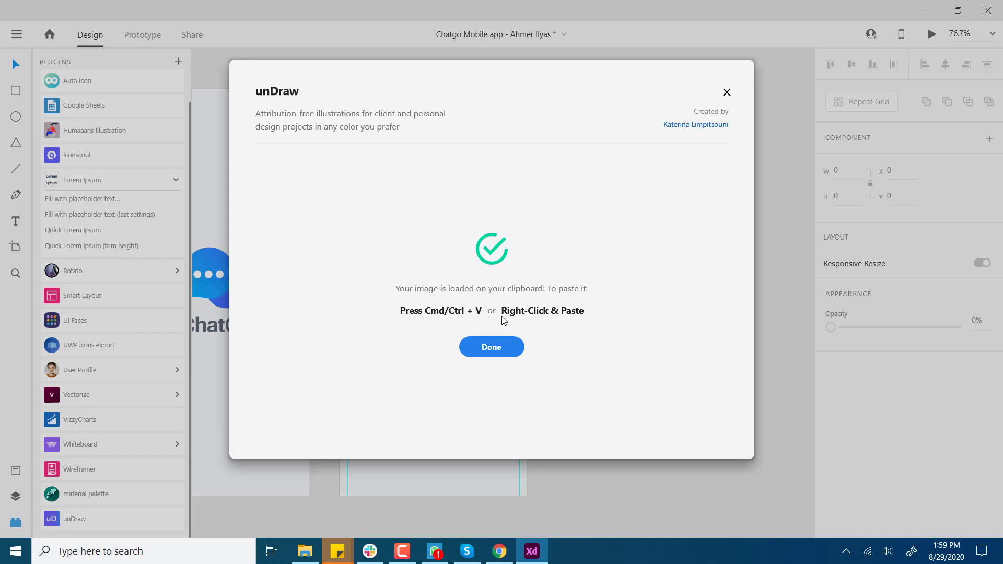
click(488, 348)
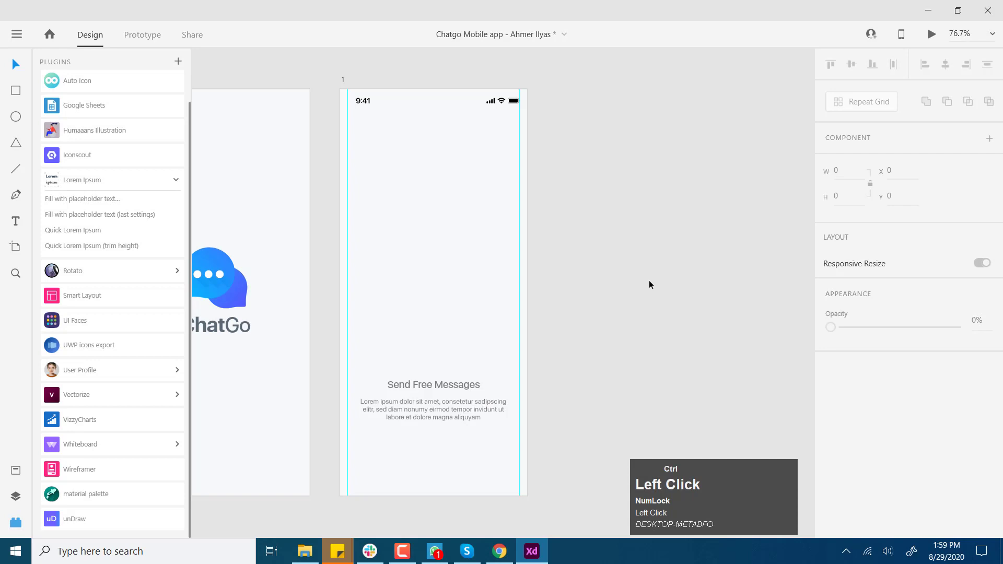
Step: Paste the phone screens illustration, scale it down proportionally, and place it above the "Send Free Messages" heading
key(ctrl+v)
alt+shift+click(669, 98)
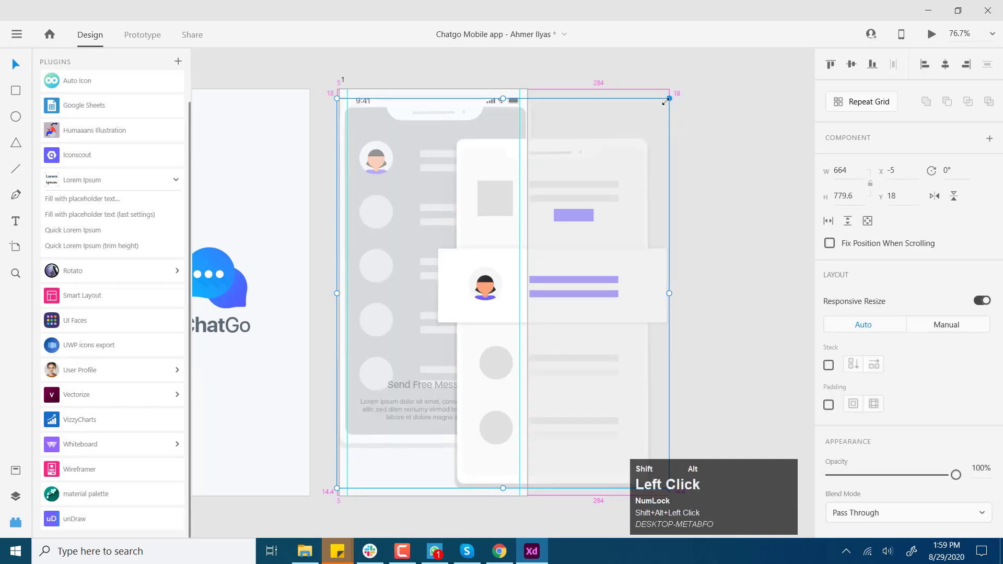
drag(667, 101, 548, 236)
drag(539, 293, 468, 262)
ctrl+click(689, 282)
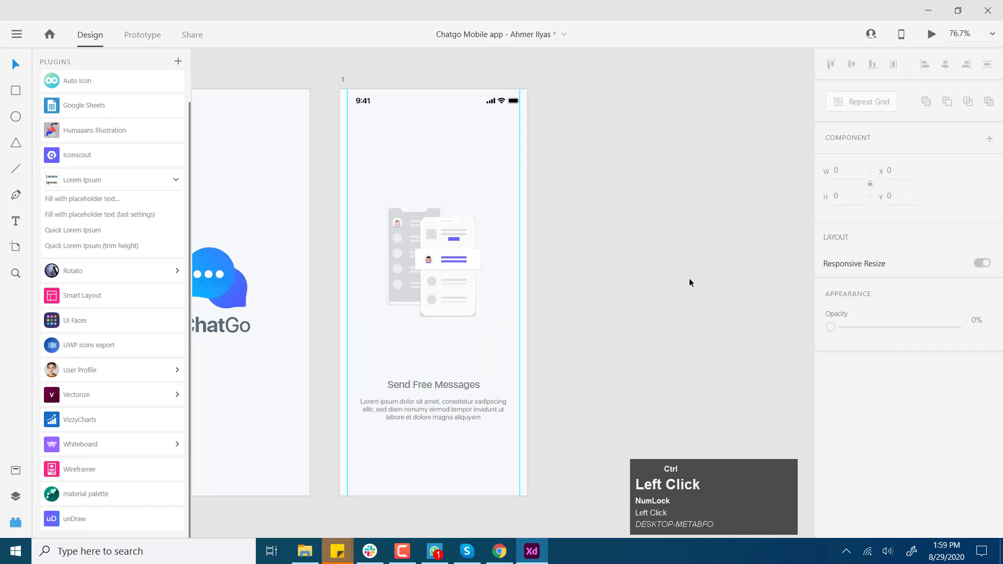
Step: Recolor the two purple bars in the illustration's highlighted card with the saved color #2C89FF
key(ctrl+1)
key(z)
click(442, 251)
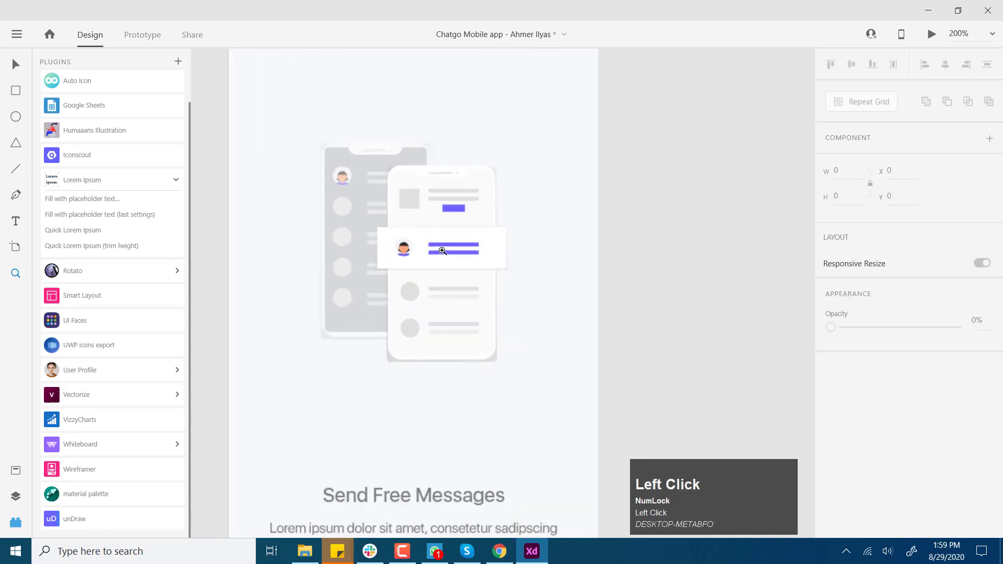
click(442, 251)
key(space)
click(459, 306)
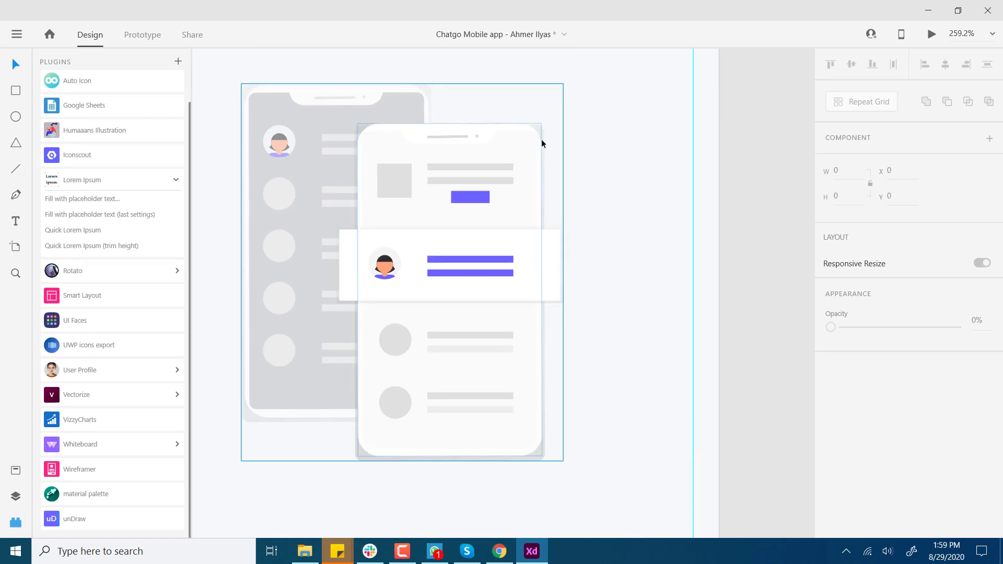
double_click(472, 259)
scroll(78, 264, up, 1)
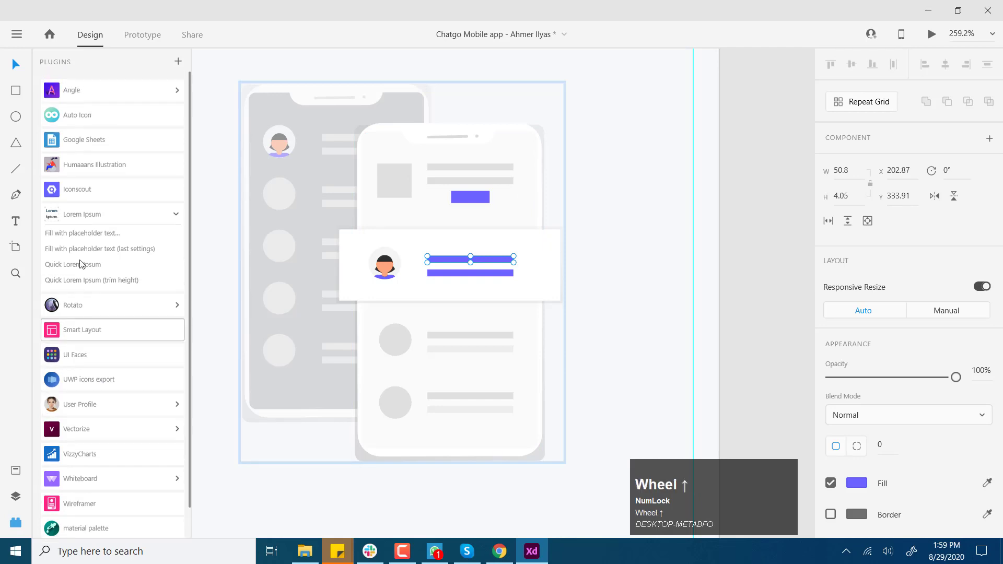
click(16, 496)
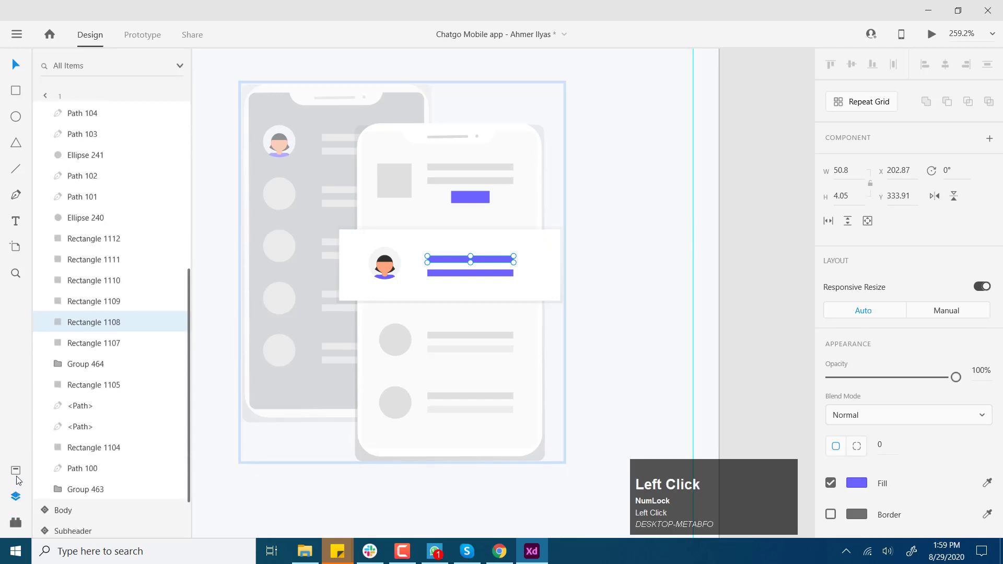
click(15, 471)
scroll(63, 264, up, 3)
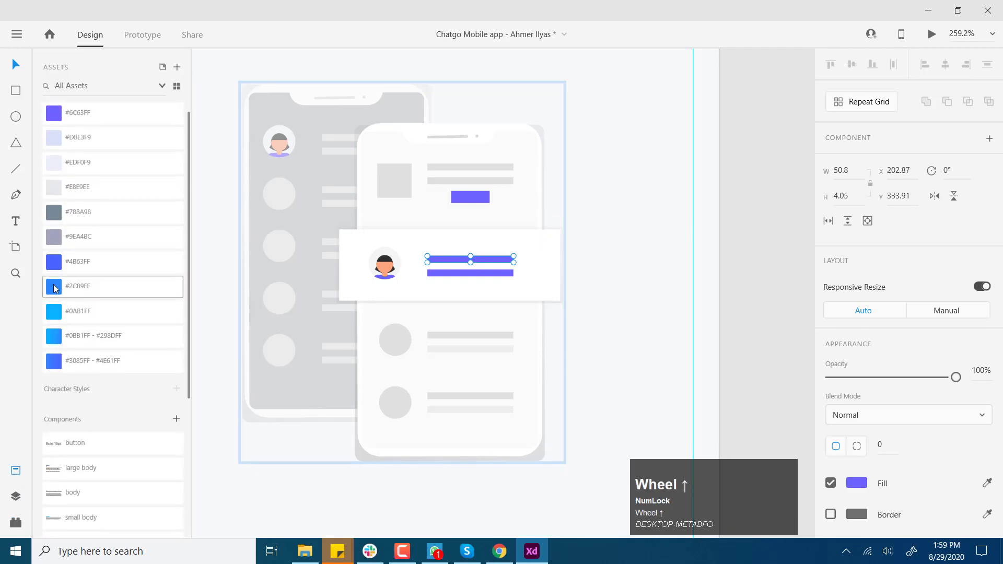
click(56, 289)
click(480, 274)
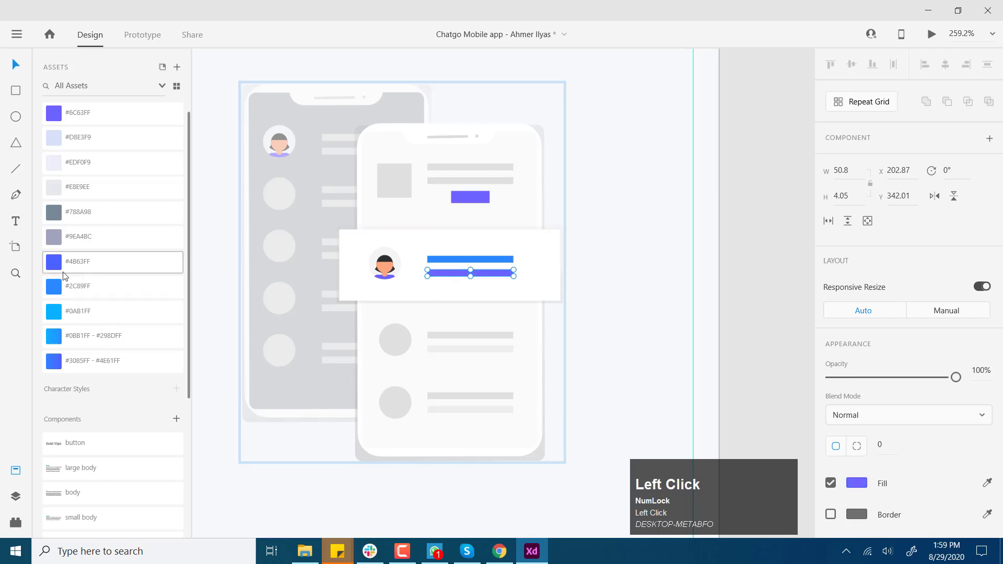
click(58, 287)
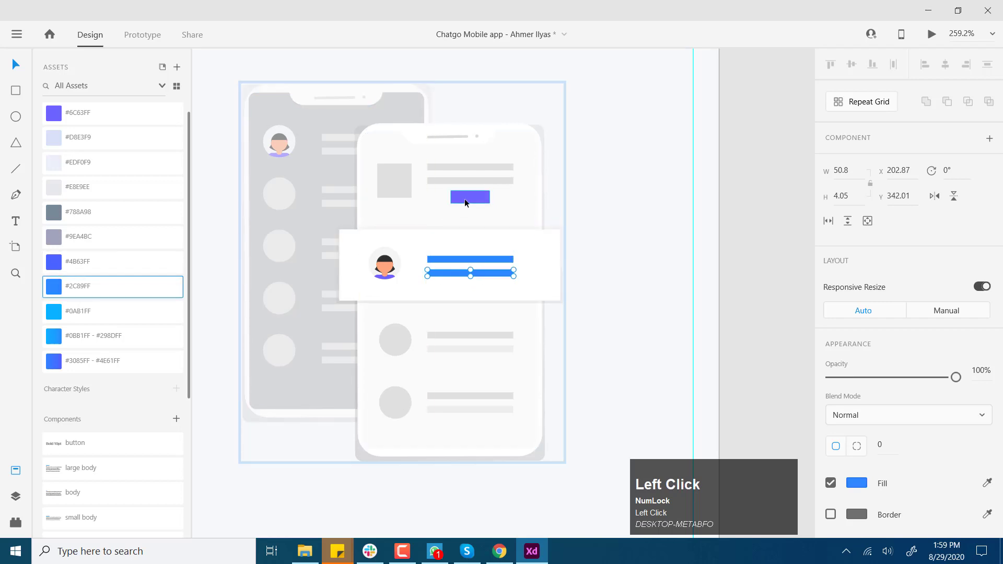
Step: Recolor the small purple rectangle near the front phone's upper edge with the saved color #4B63FF
click(470, 197)
click(58, 261)
click(762, 215)
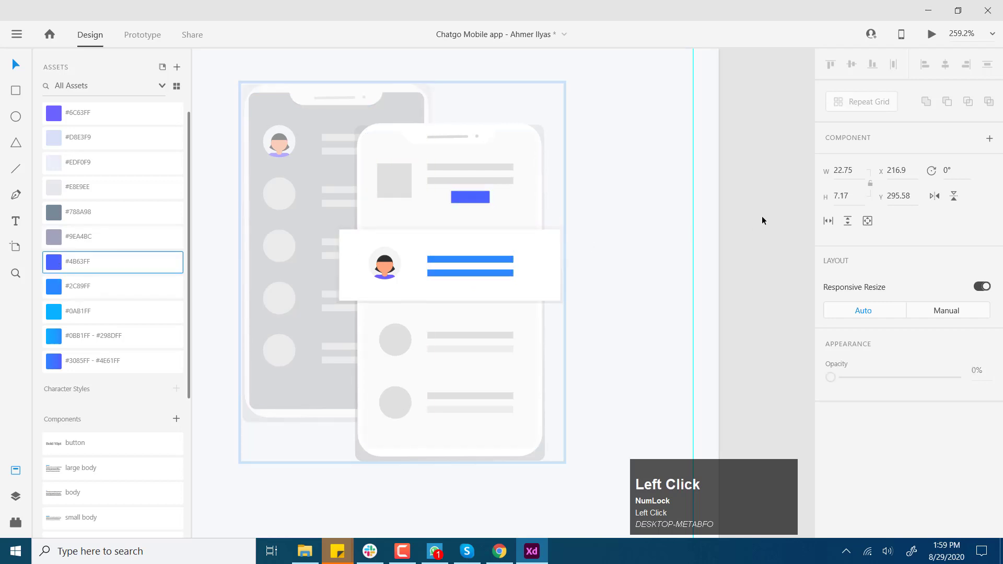
Step: Delete the grey shadow shapes behind the front and back phones in the illustration
click(540, 129)
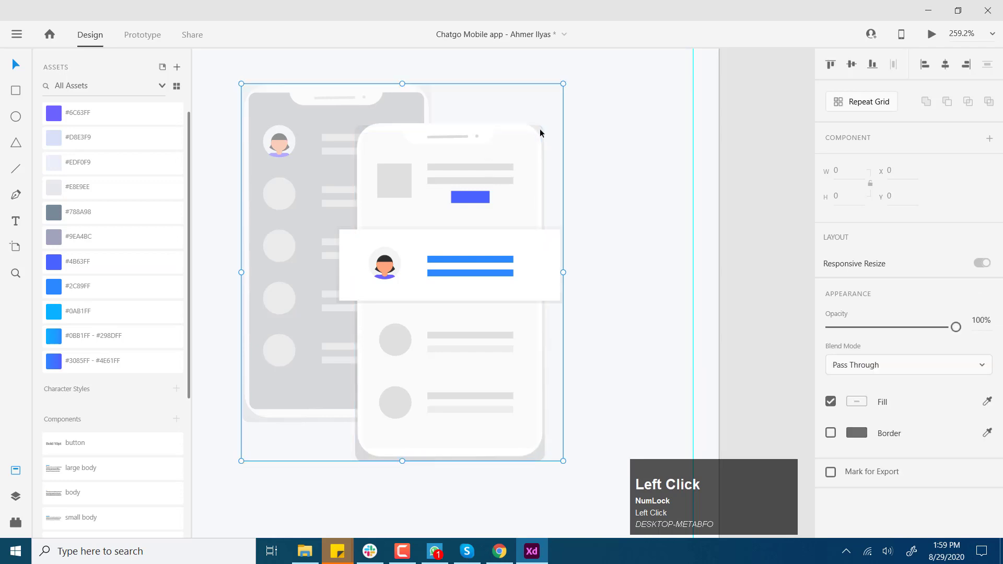
key(Delete)
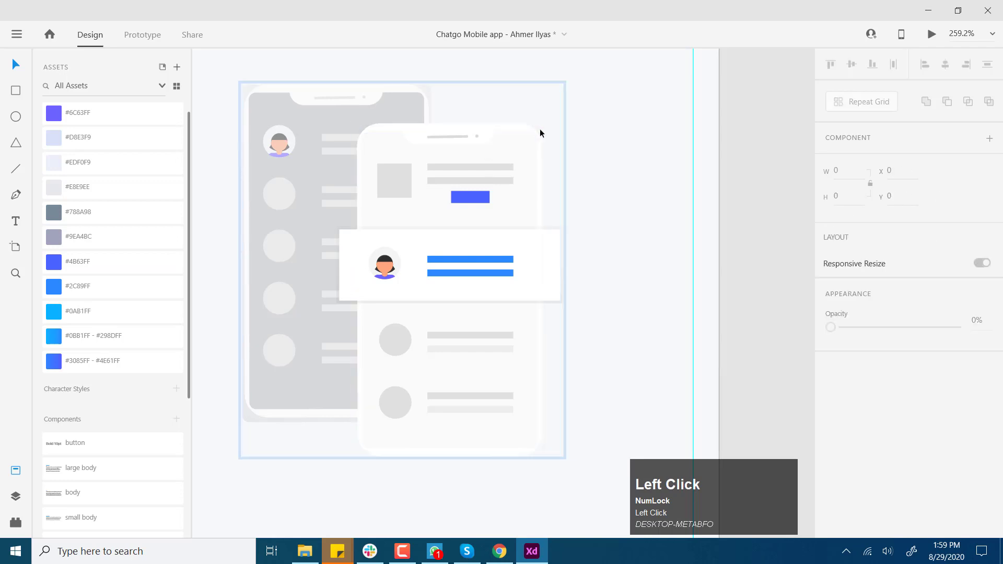
click(424, 86)
click(782, 175)
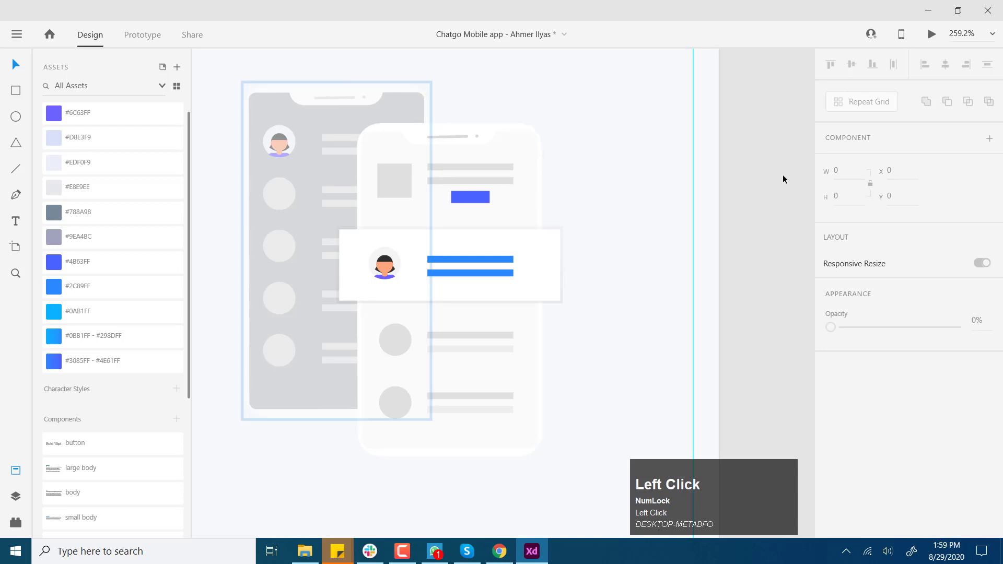
Step: Change the fill of artboard 1 to white
key(ctrl+1)
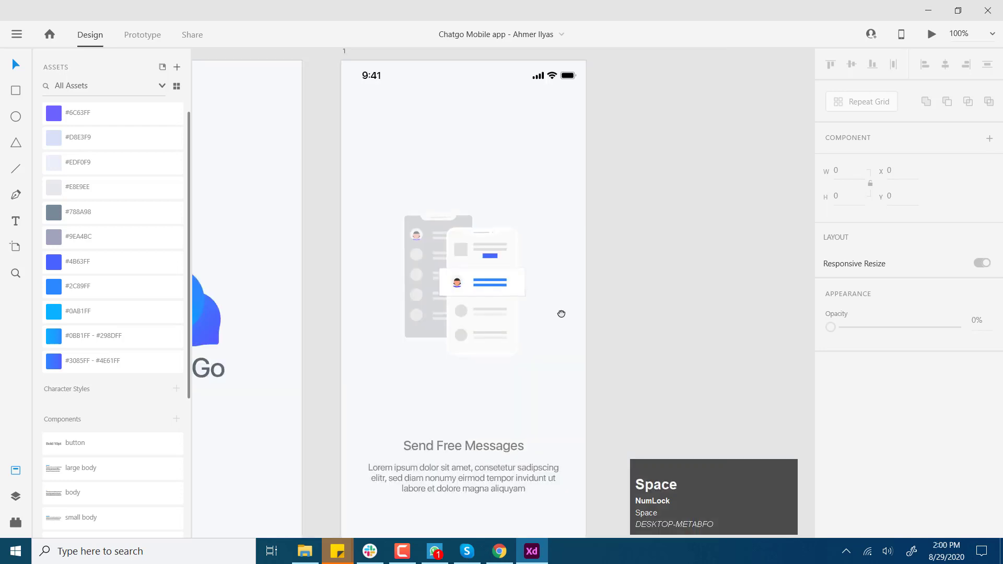
drag(562, 314, 571, 255)
key(z)
alt+click(549, 266)
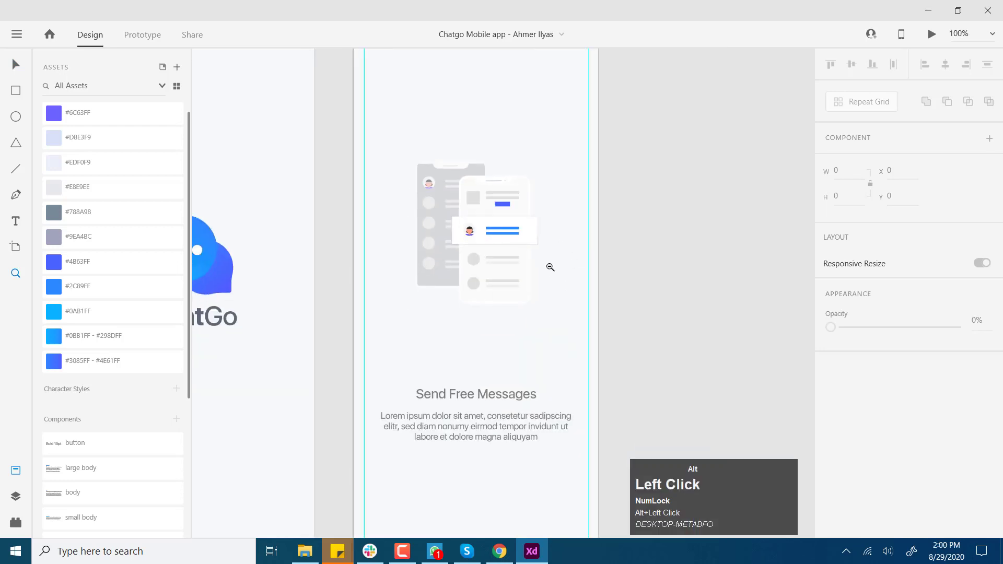
key(v)
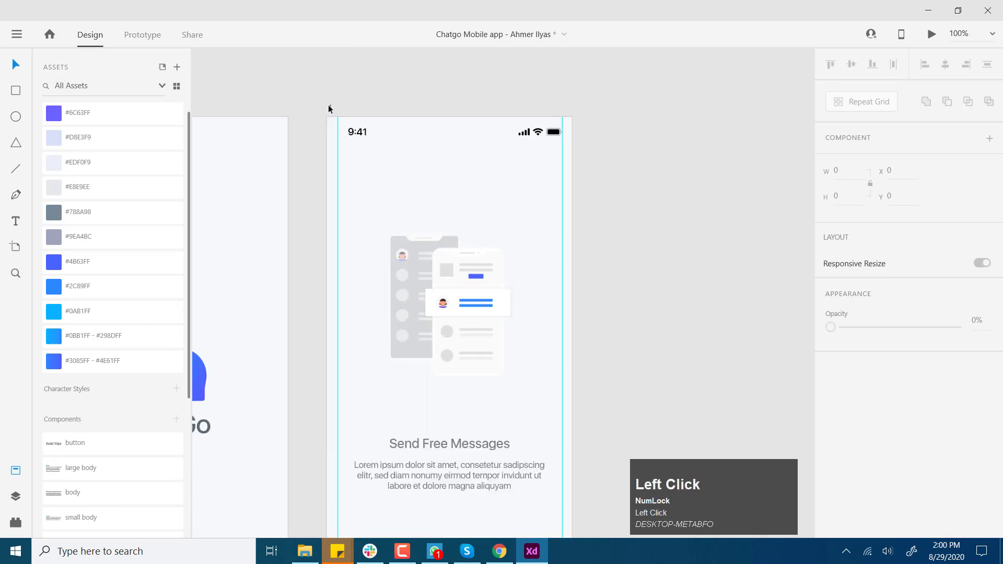
click(330, 106)
click(862, 401)
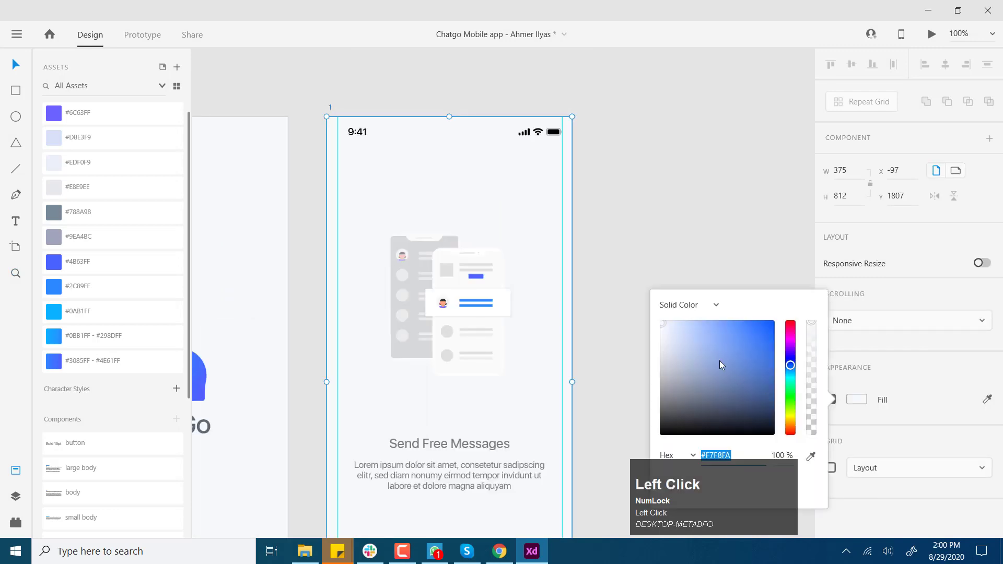
drag(666, 322, 668, 152)
click(642, 290)
Step: Draw a circle about 17 × 17 below the paragraph and fill it with #4B63FF without a border
key(space)
drag(534, 284, 567, 220)
key(z)
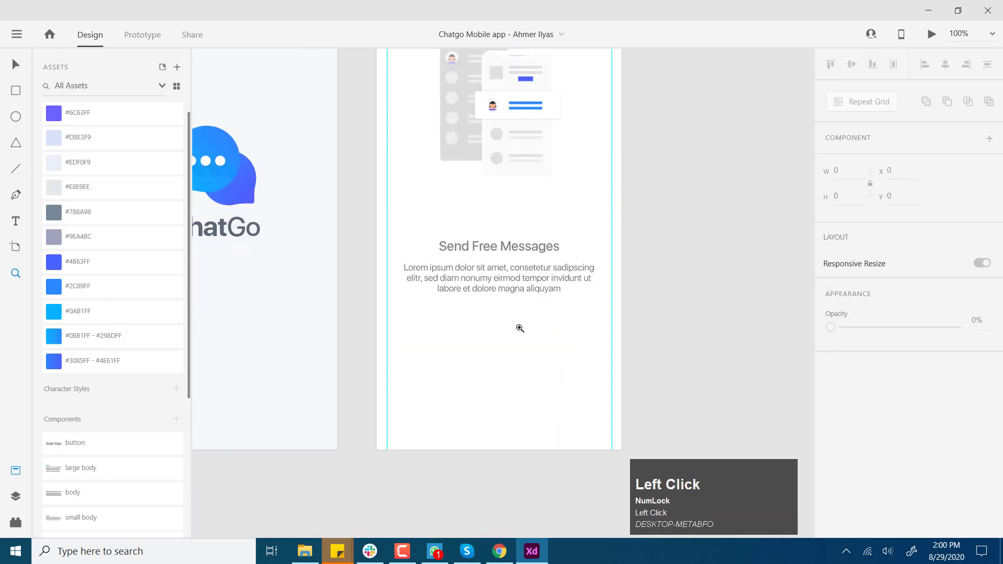
click(520, 328)
key(space)
click(16, 118)
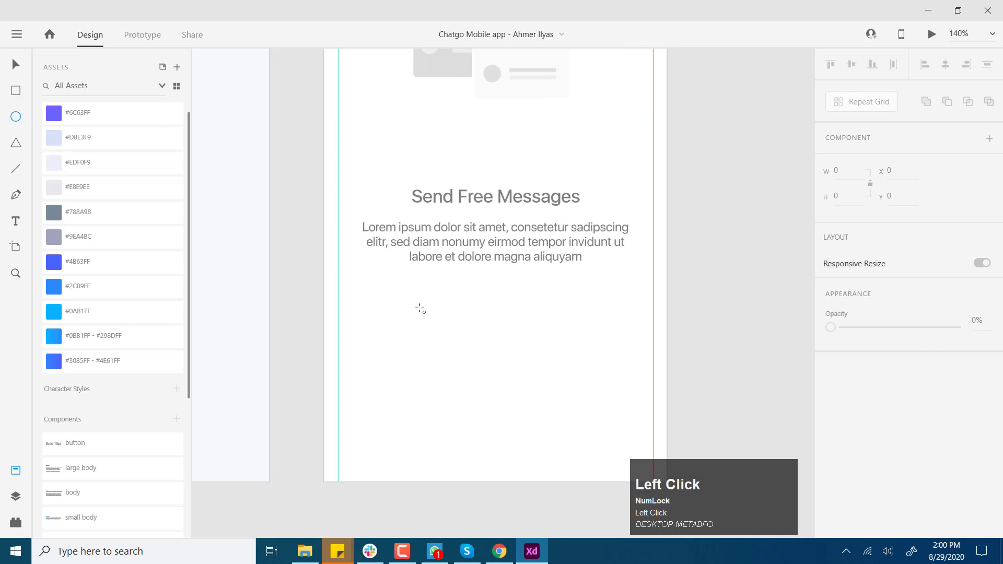
drag(420, 310, 435, 323)
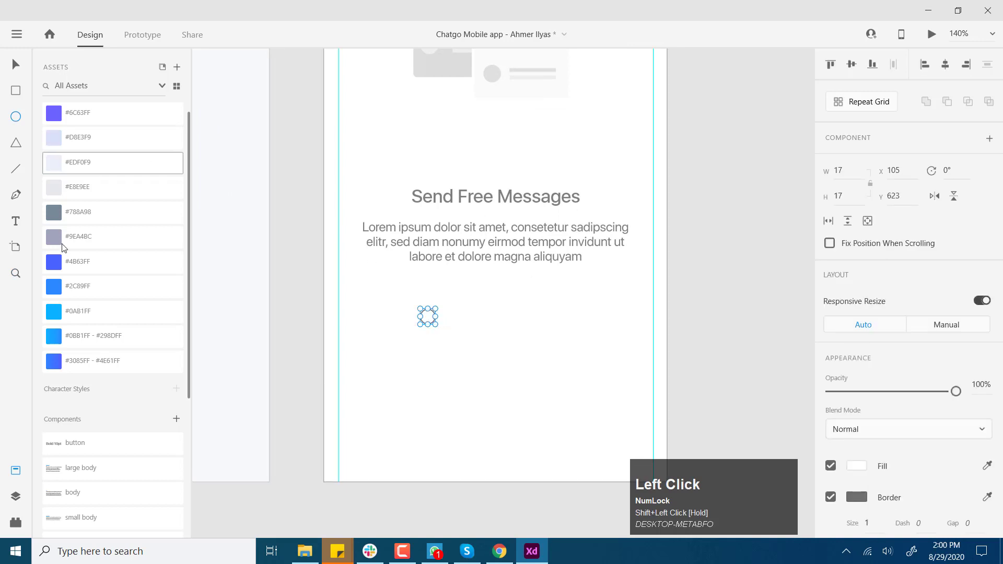
click(61, 265)
key(v)
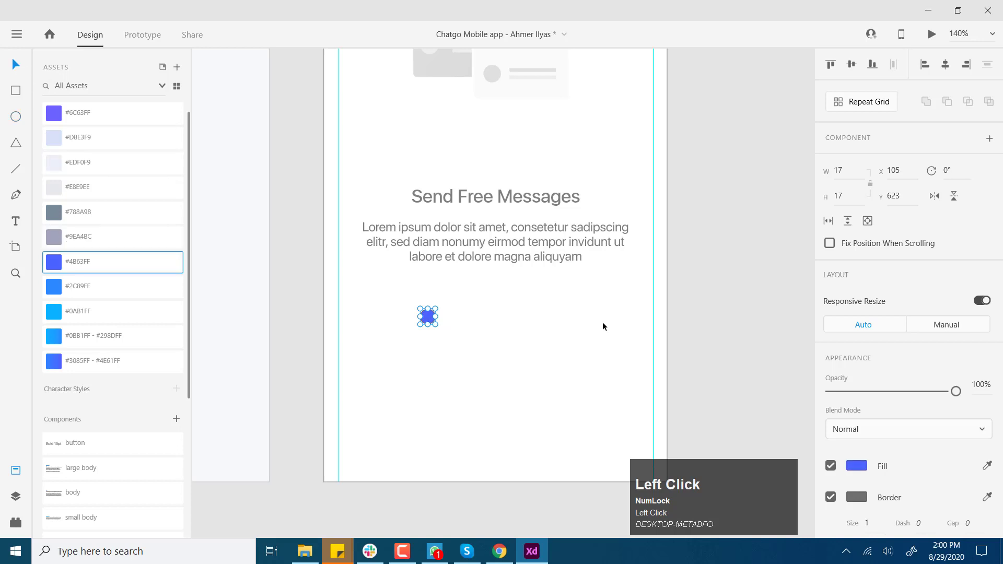
click(526, 335)
Step: Resize the blue circle below the paragraph to 11 × 11 and convert it into a repeat grid
key(ctrl+1)
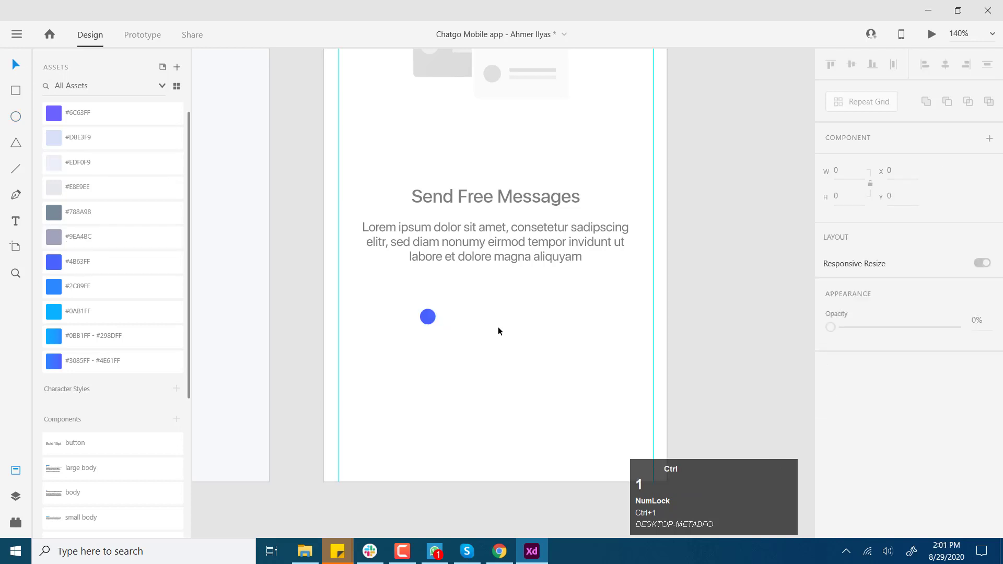
key(space)
drag(487, 307, 478, 322)
key(ctrl+space)
scroll(470, 322, up, 3)
click(428, 329)
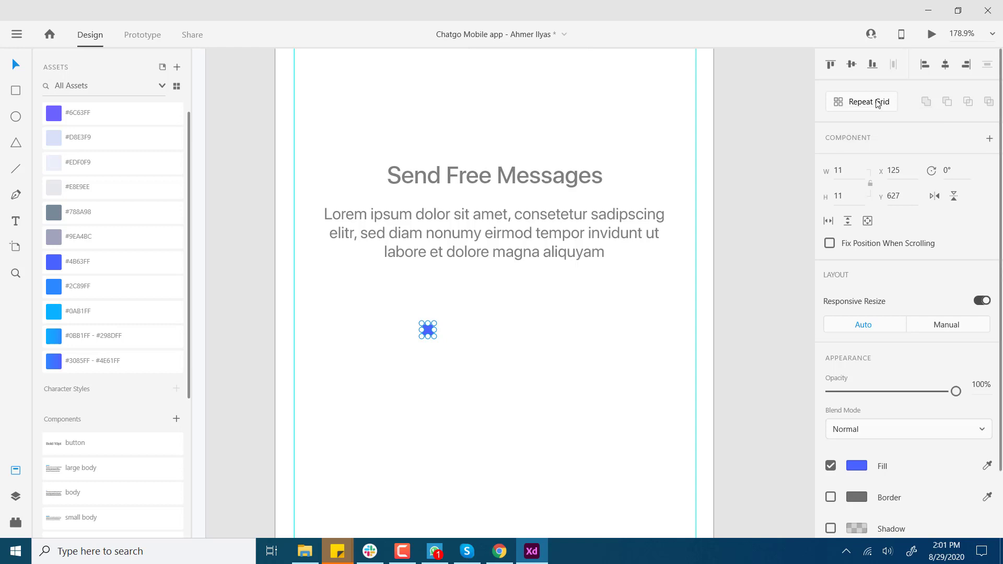
click(859, 103)
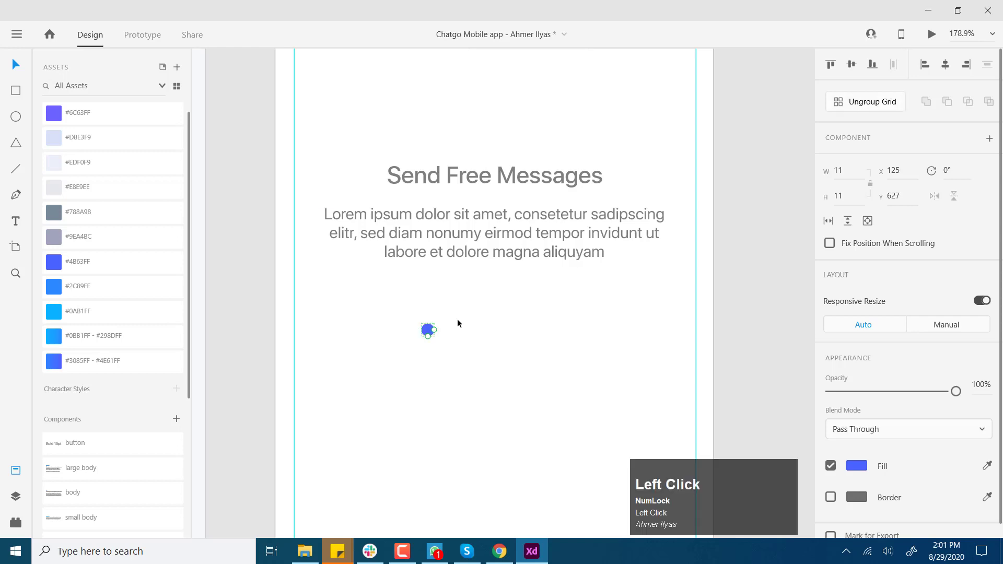
Step: Extend the repeat grid horizontally to three dots, tighten the gaps between them and trim the spare width
key(z)
click(437, 361)
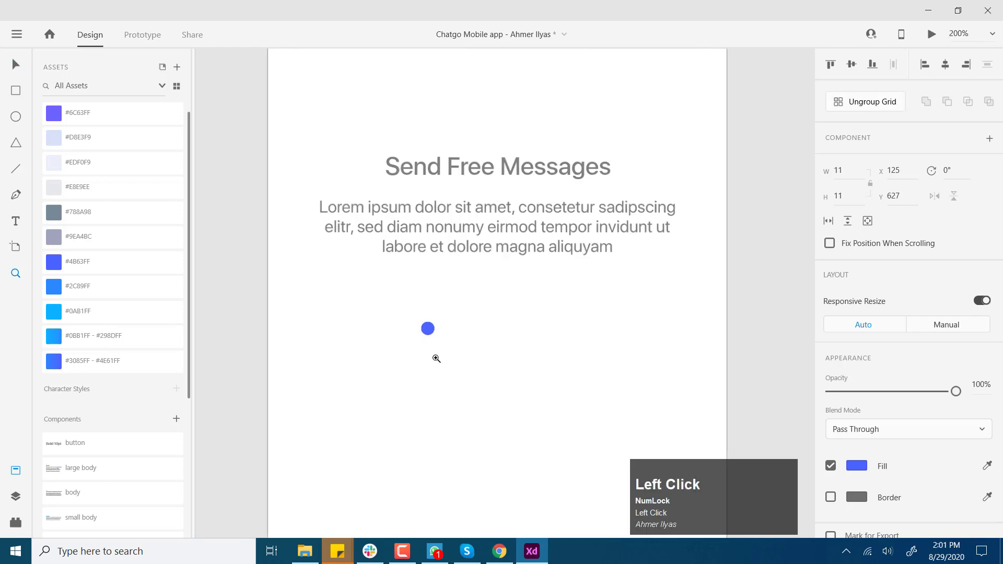
key(space)
click(21, 67)
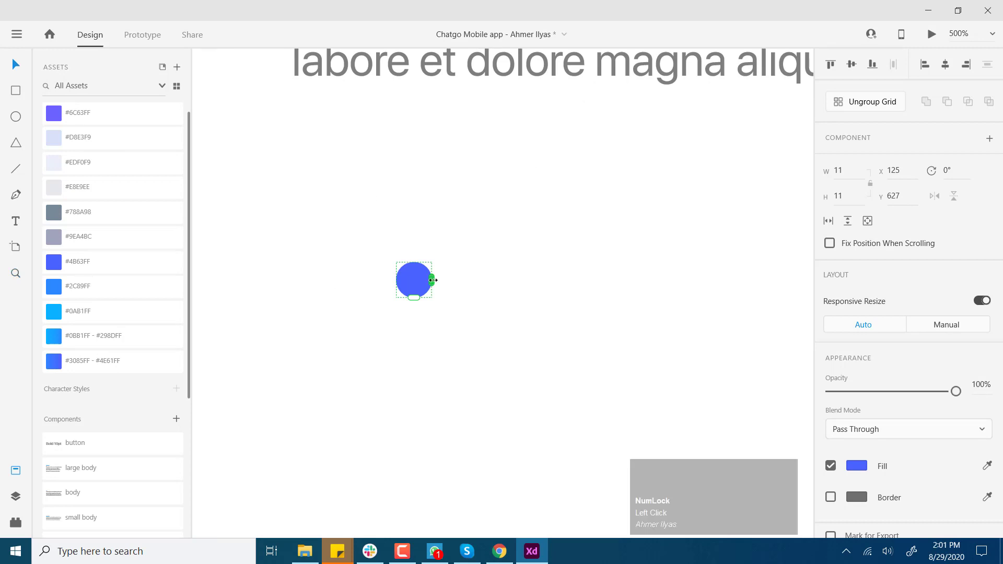
drag(436, 281, 677, 280)
mouse_move(582, 281)
drag(582, 280, 513, 288)
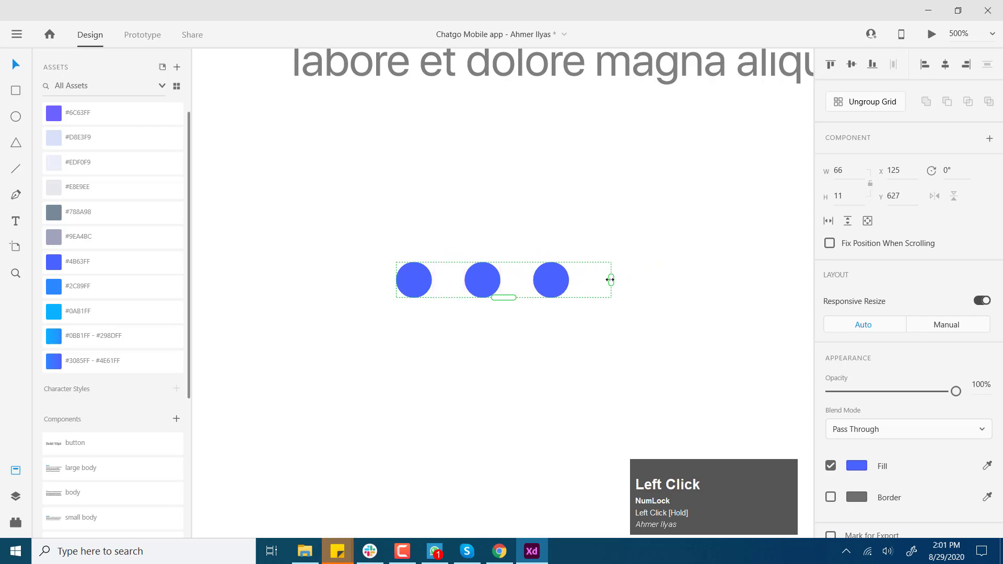
drag(611, 280, 579, 281)
click(558, 358)
Step: Center the row of three dots horizontally on the artboard
key(ctrl+1)
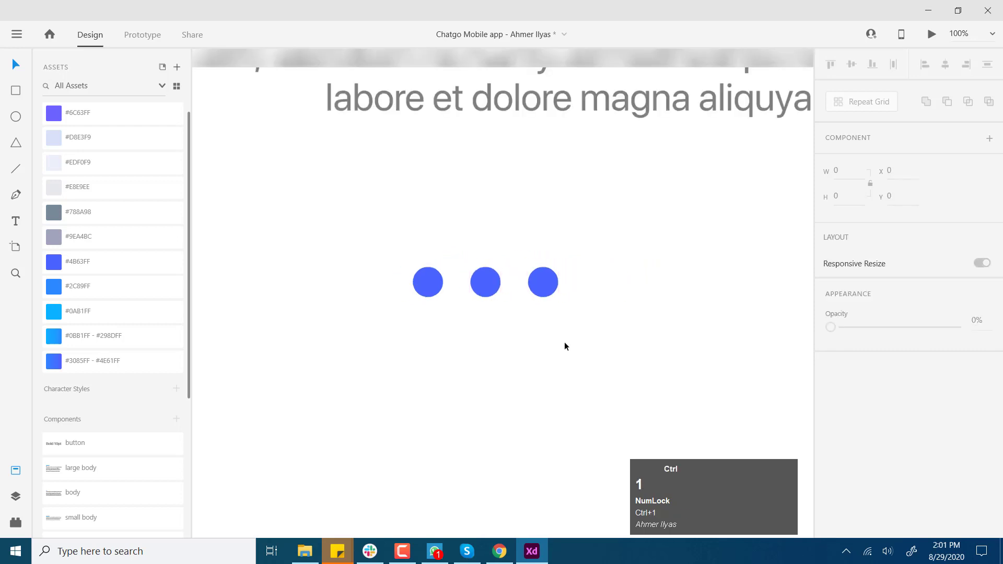
key(space)
drag(587, 319, 575, 325)
key(z)
key(v)
click(504, 305)
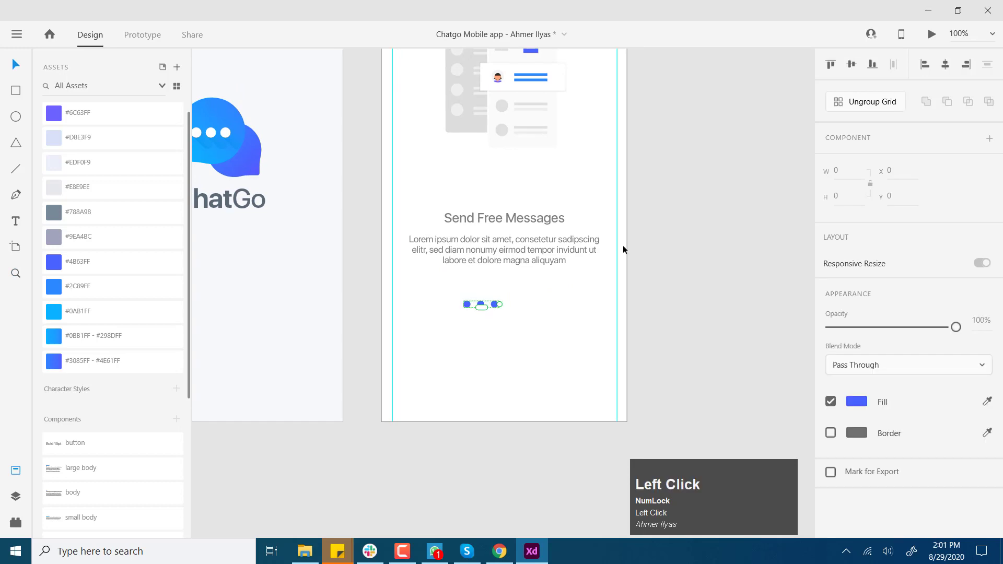
click(769, 242)
Step: Ungroup the repeat grid of dots into separate circles
key(z)
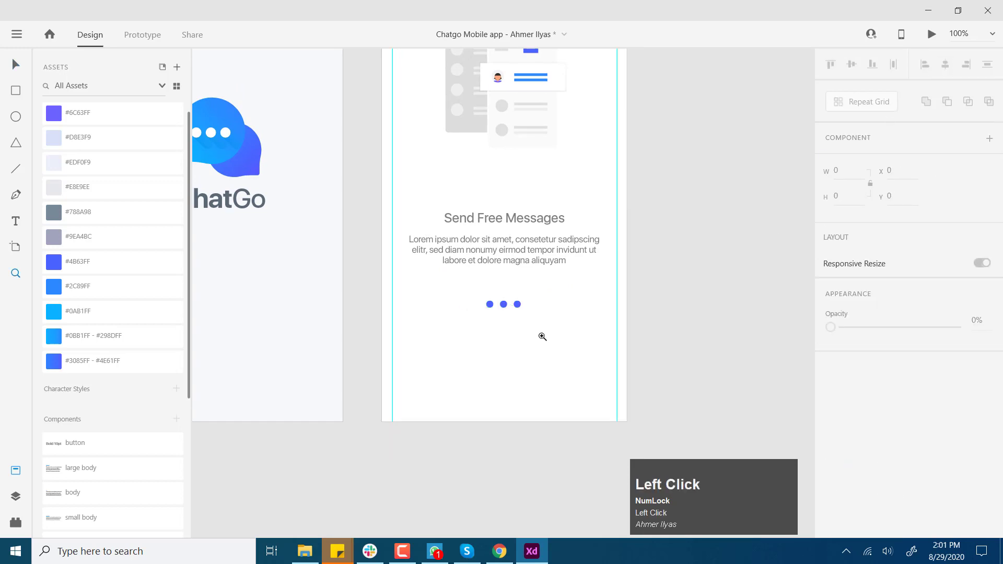
click(542, 336)
key(v)
click(480, 335)
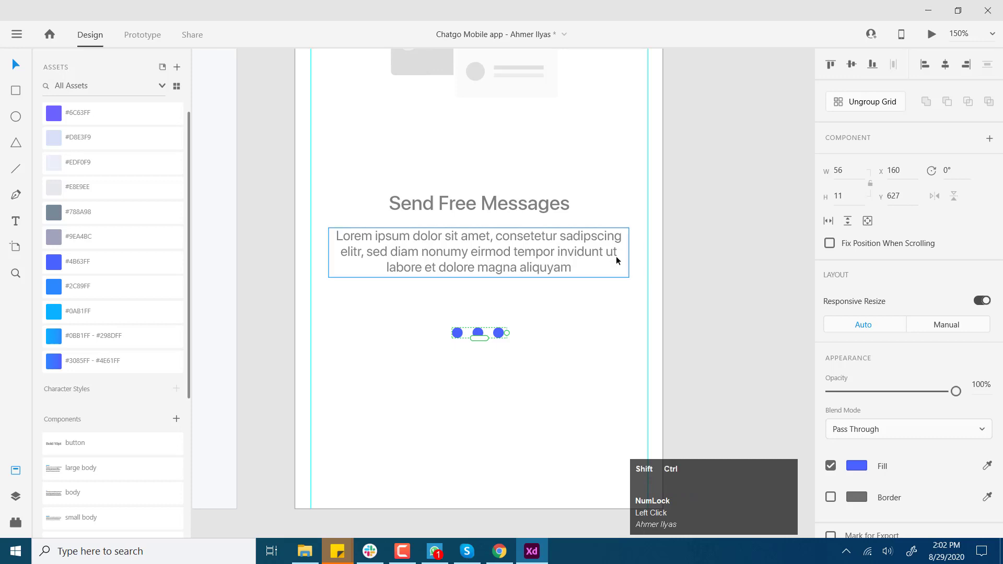
key(ctrl+shift+g)
click(501, 350)
Step: Recolor the second and third dots with the saved color #788A98
click(500, 334)
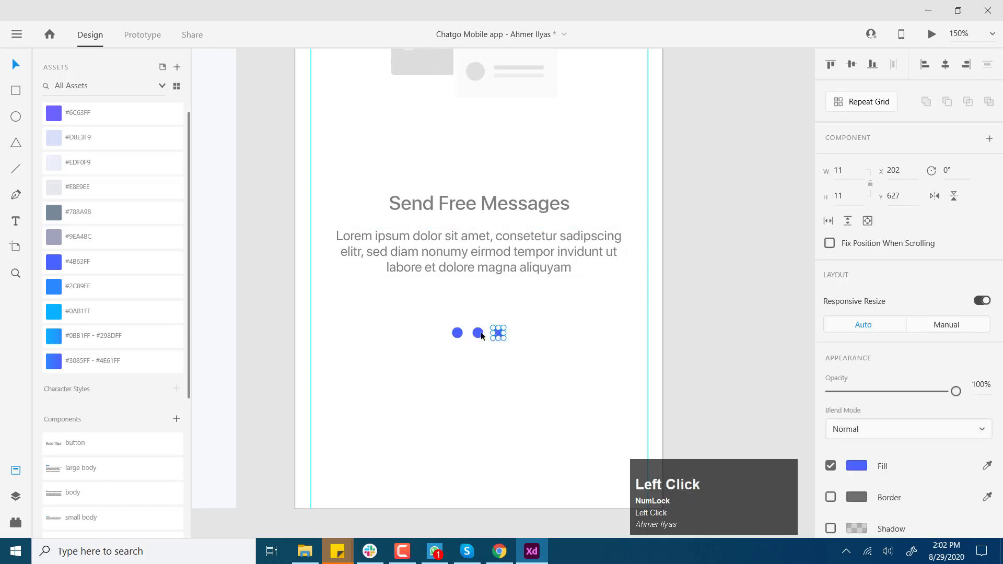
shift+click(480, 333)
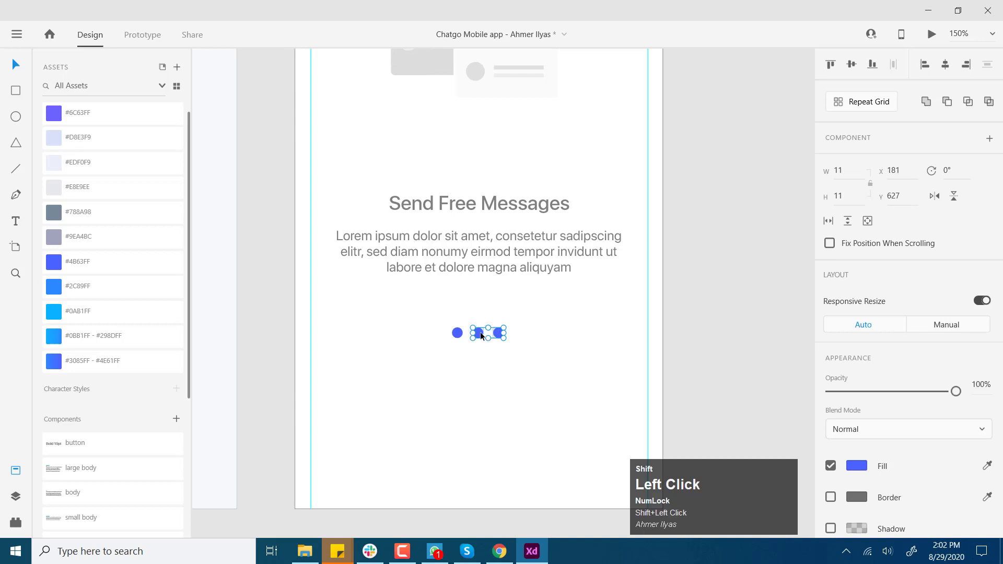
click(54, 214)
click(656, 299)
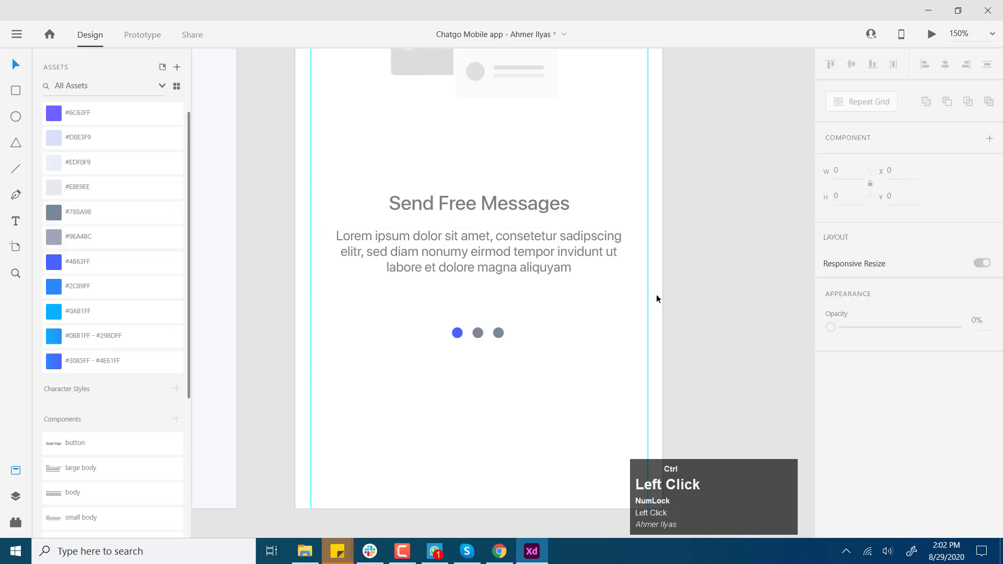
Step: Recolor the second and third dots with the saved light grey #E8E9EE and save the document
key(ctrl+1)
shift+click(500, 318)
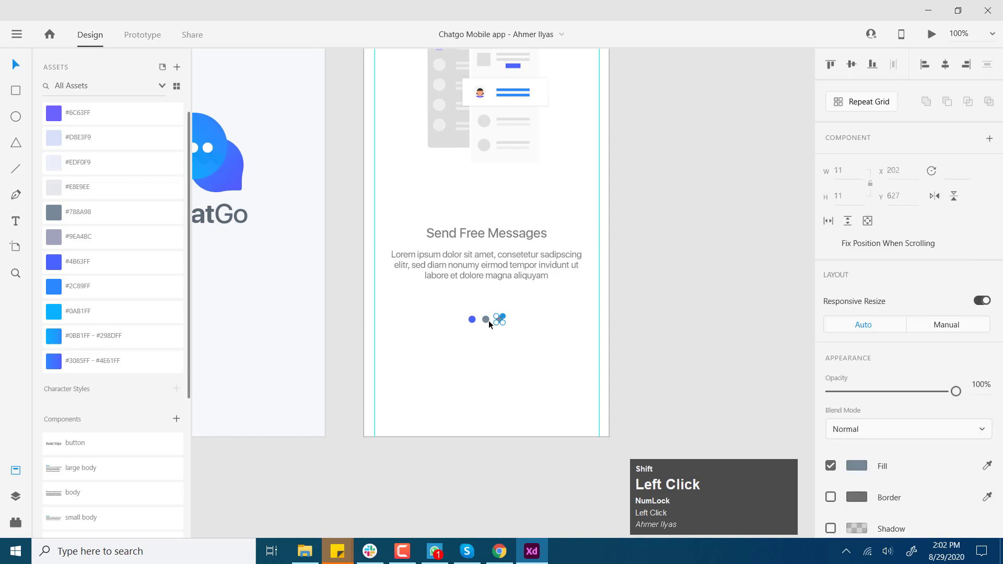
shift+click(488, 320)
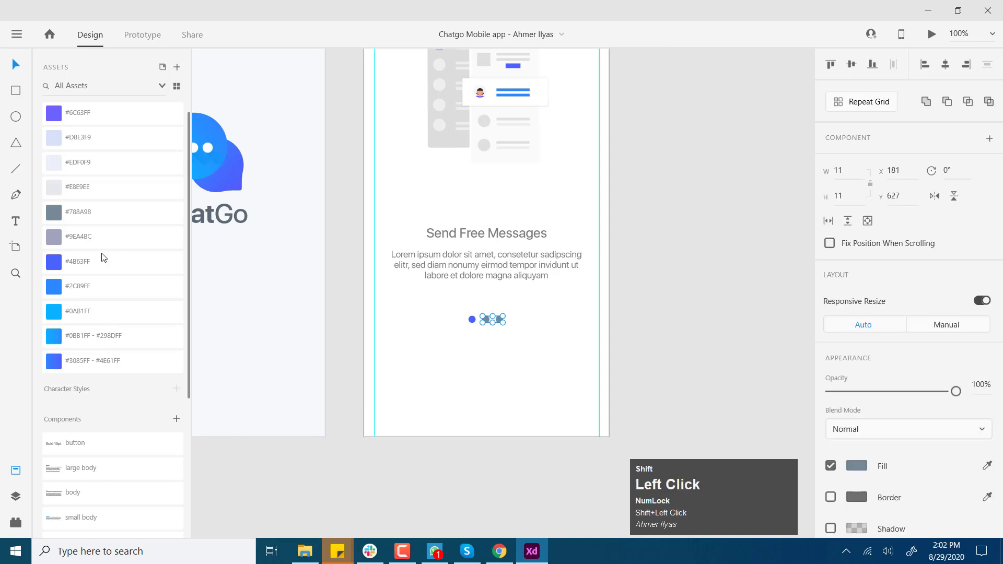
click(58, 190)
scroll(477, 320, up, 5)
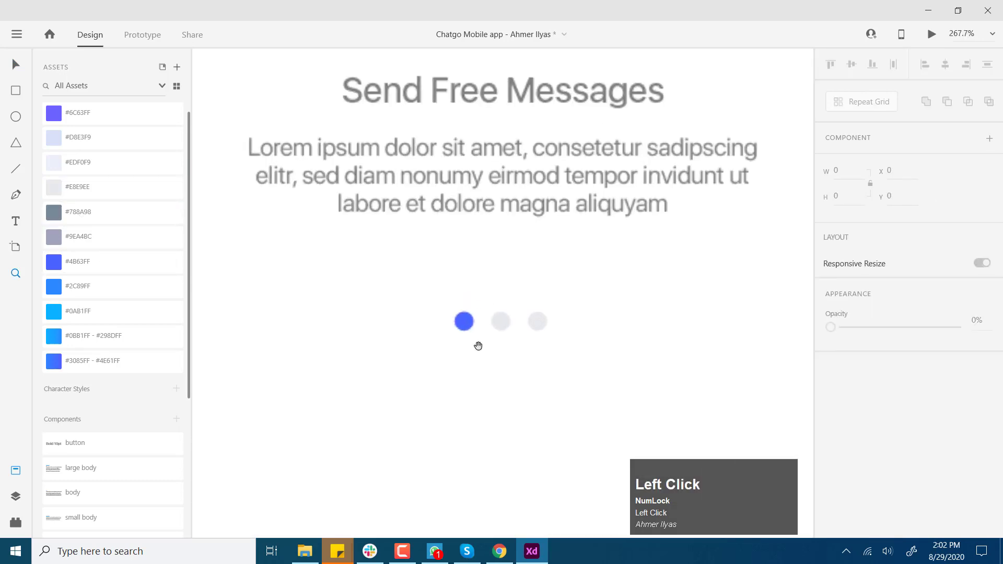
key(space)
key(v)
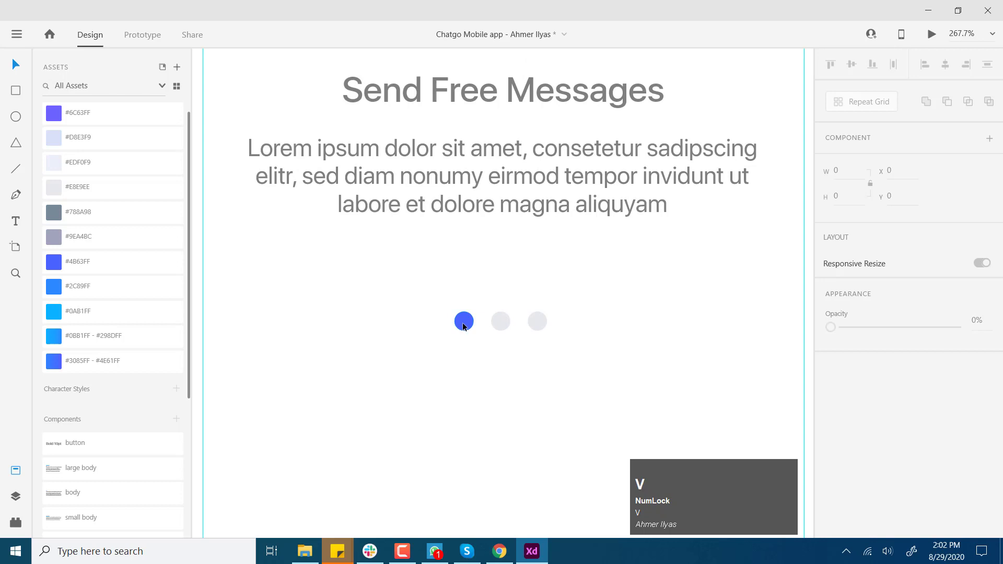
click(514, 367)
key(ctrl+s)
Step: Review the onboarding artboard from the status bar down to the page indicator dots, saving the document
key(ctrl+1)
click(537, 354)
key(z)
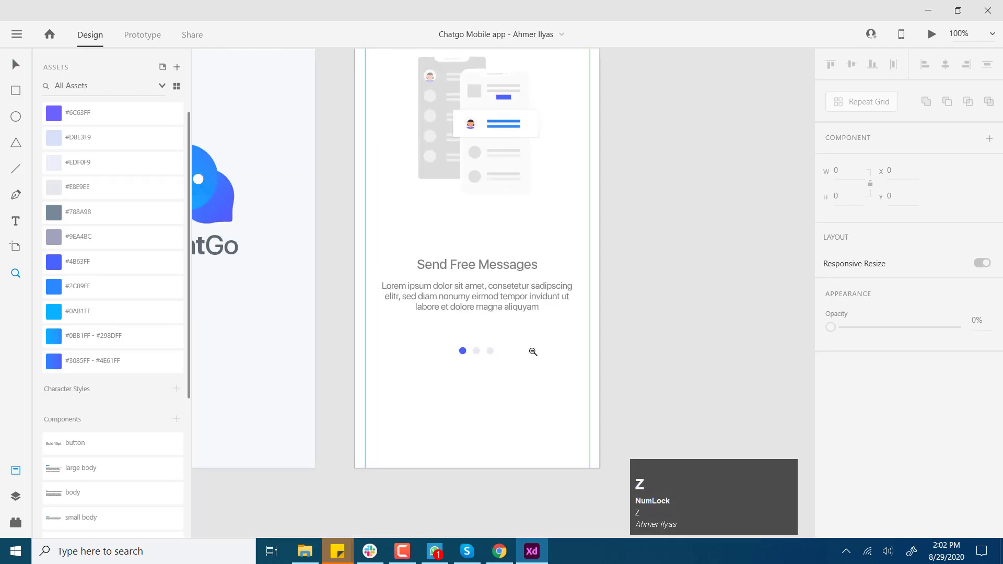
alt+click(533, 351)
drag(533, 351, 496, 347)
key(ctrl+s)
key(ctrl+s)
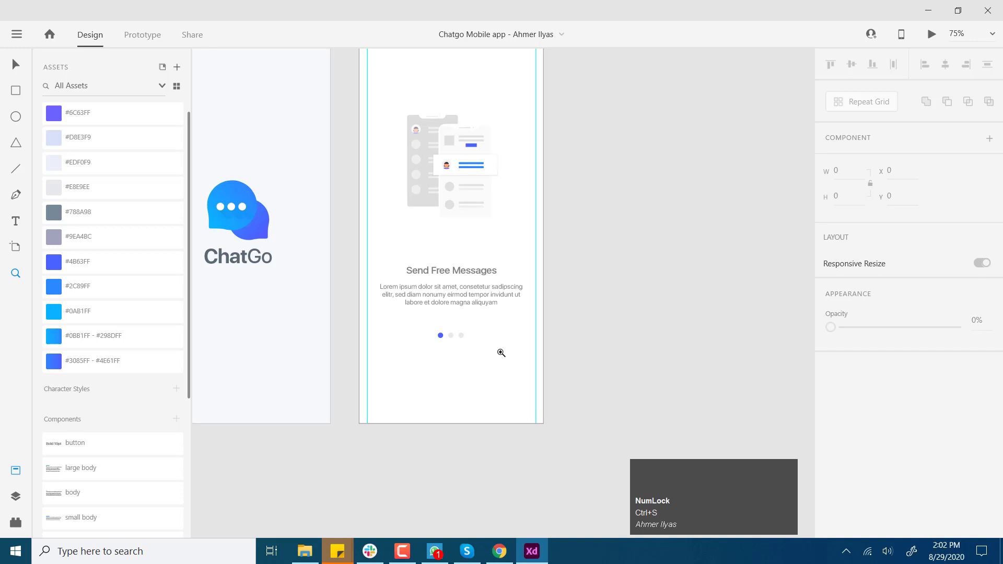
key(z)
click(495, 372)
alt+click(461, 316)
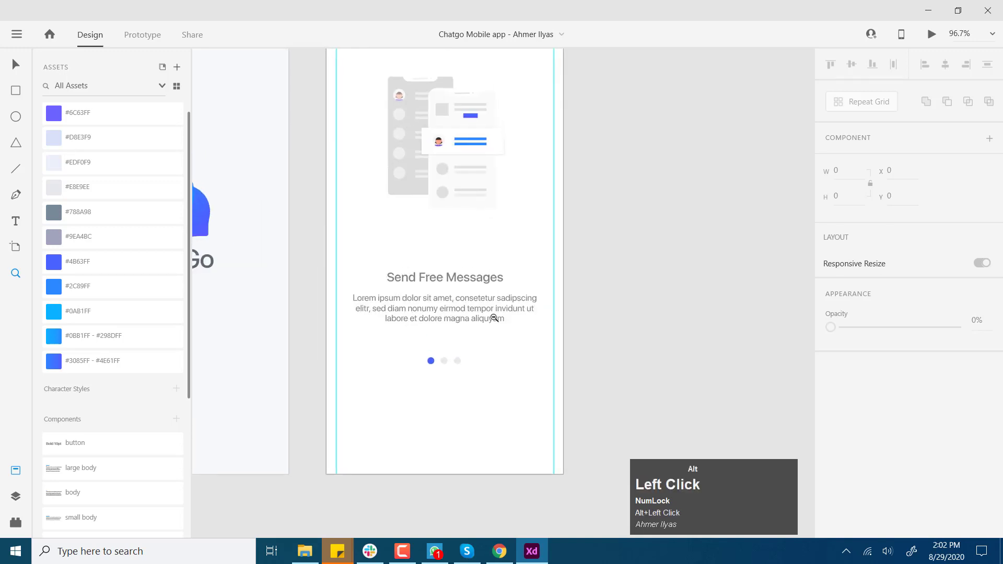
click(13, 68)
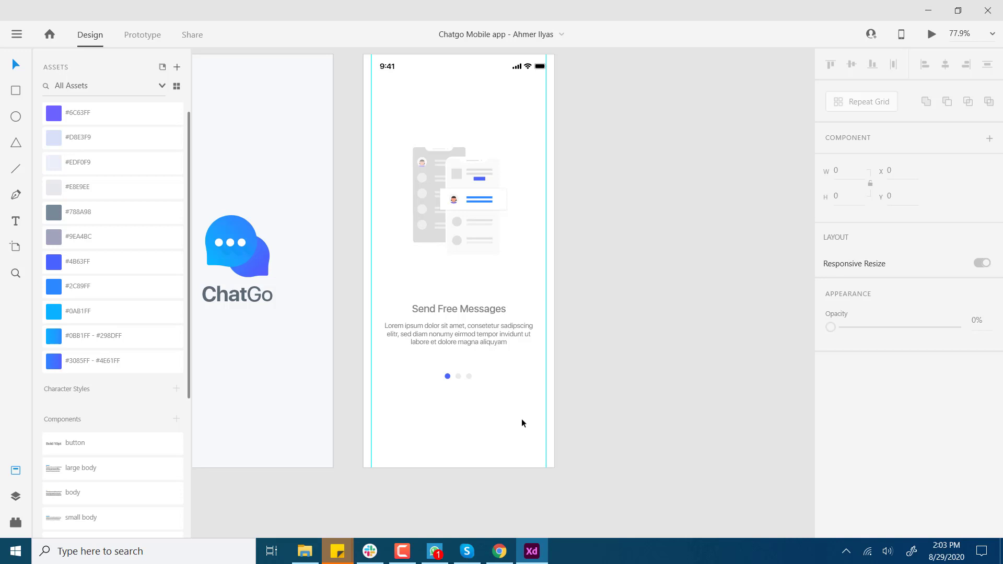
drag(516, 434, 512, 417)
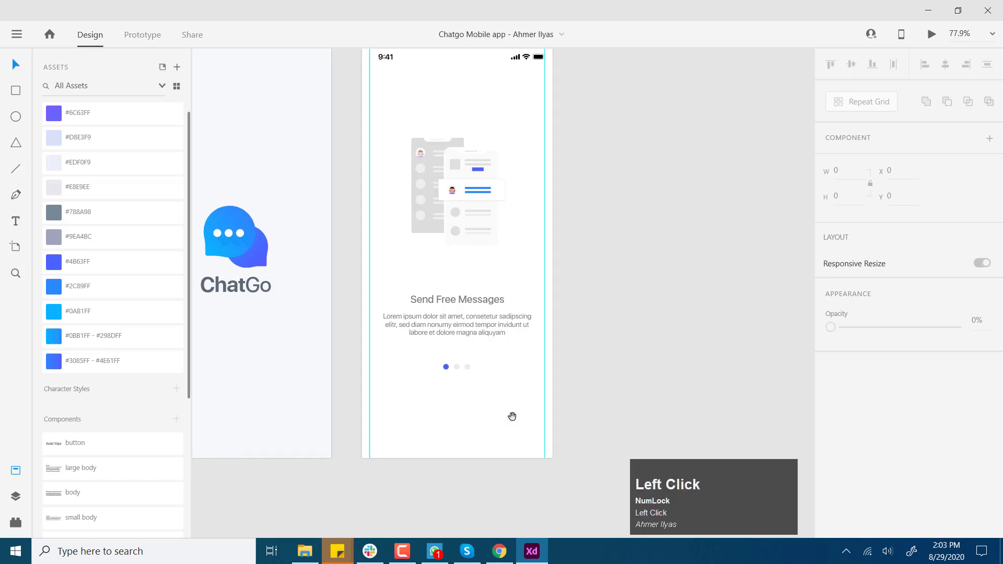
key(space)
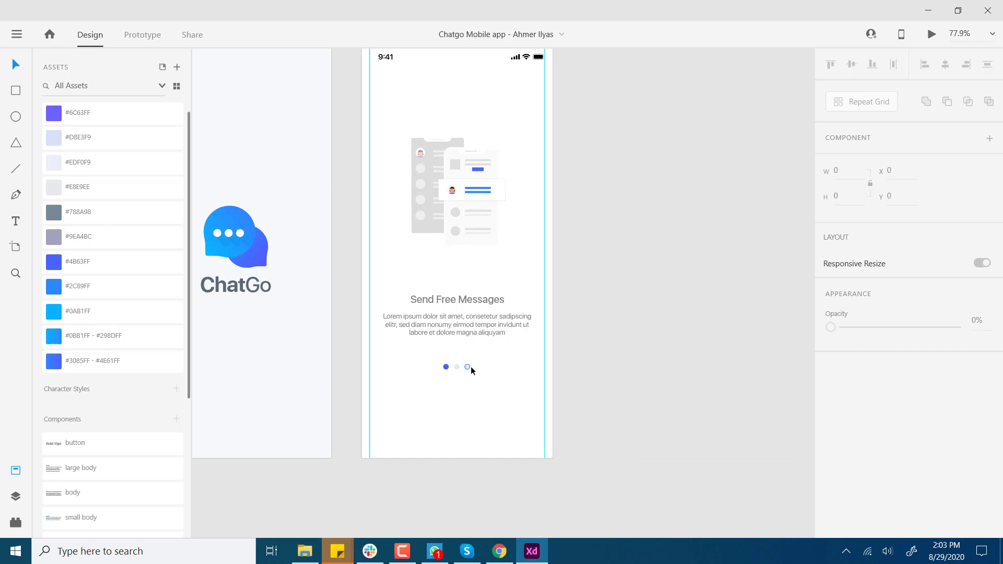
Step: Place a Button Large component instance below the dots at X 24, Y 699, centered horizontally on the artboard
key(space)
click(482, 401)
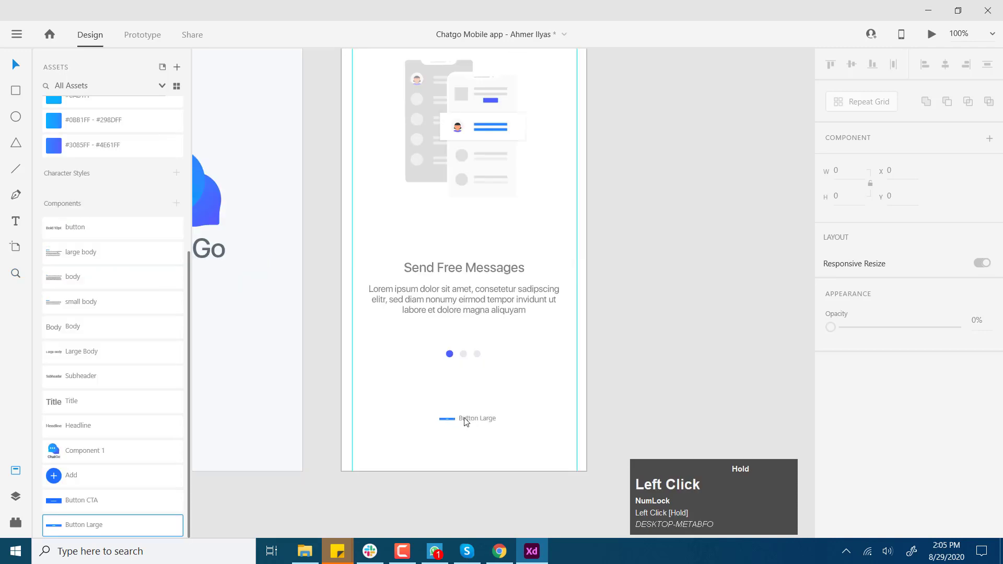
mouse_move(465, 420)
mouse_down()
mouse_move(490, 425)
mouse_move(471, 414)
mouse_up()
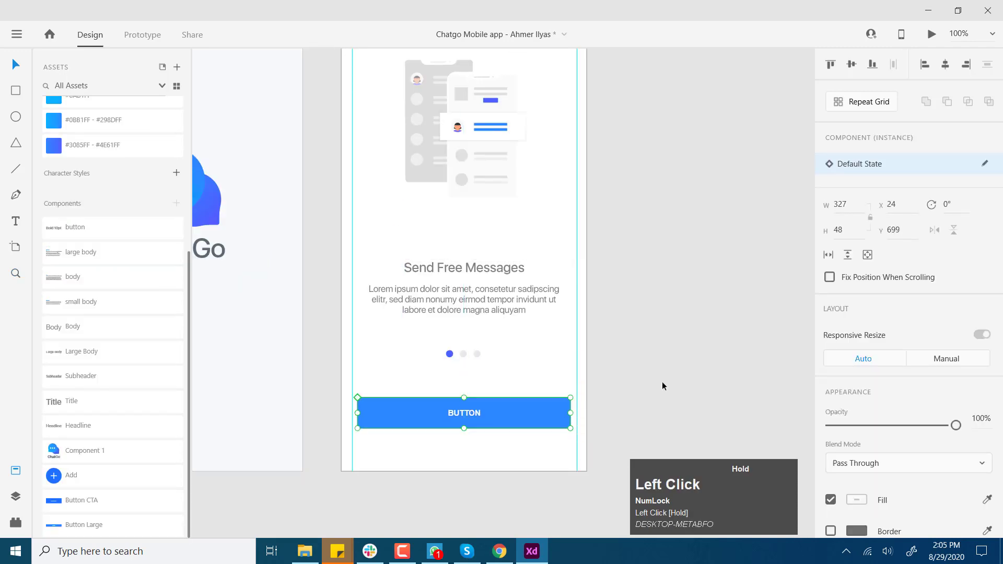
click(669, 380)
Step: Change the label of the large button to "Skip Now"
double_click(458, 415)
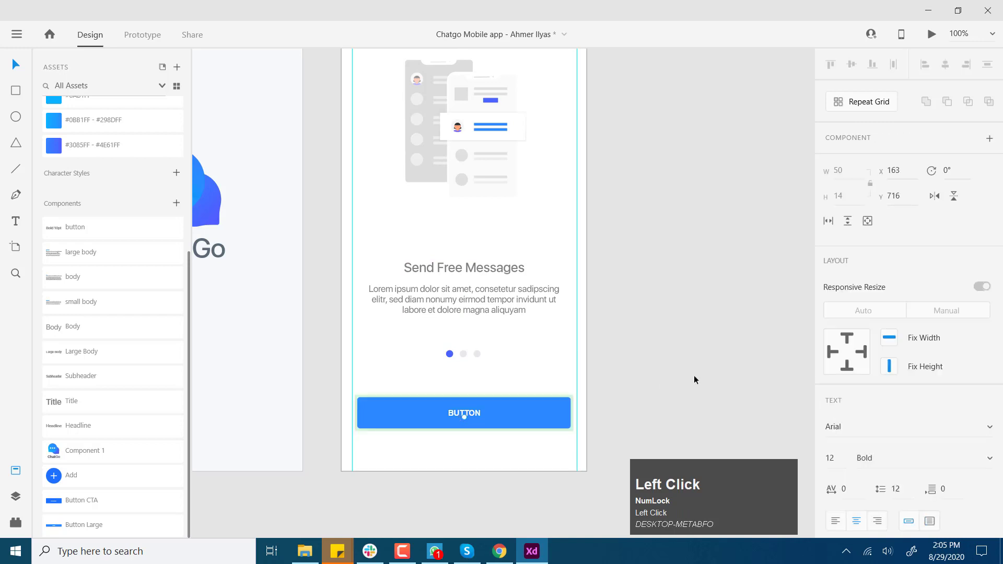
click(694, 377)
double_click(463, 415)
double_click(472, 414)
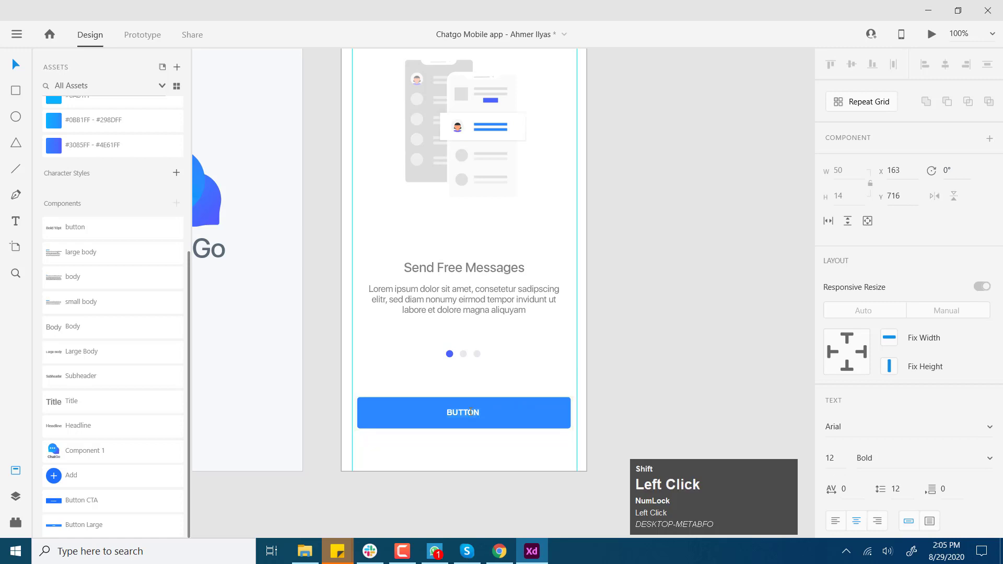
text(Skip)
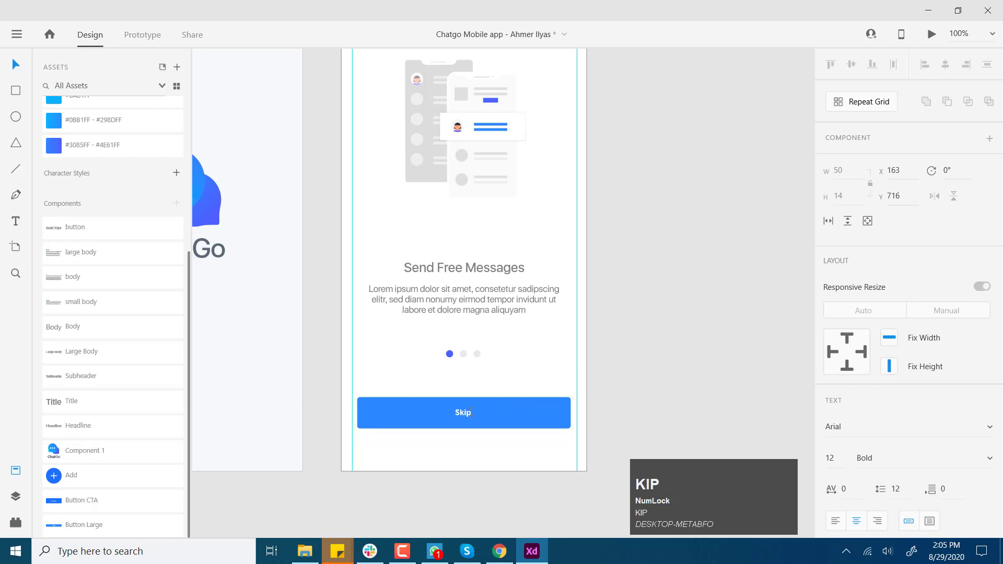
text( Now)
click(21, 64)
Step: Align the "Skip Now" label vertically with the middle of the button background and save the document
shift+click(522, 405)
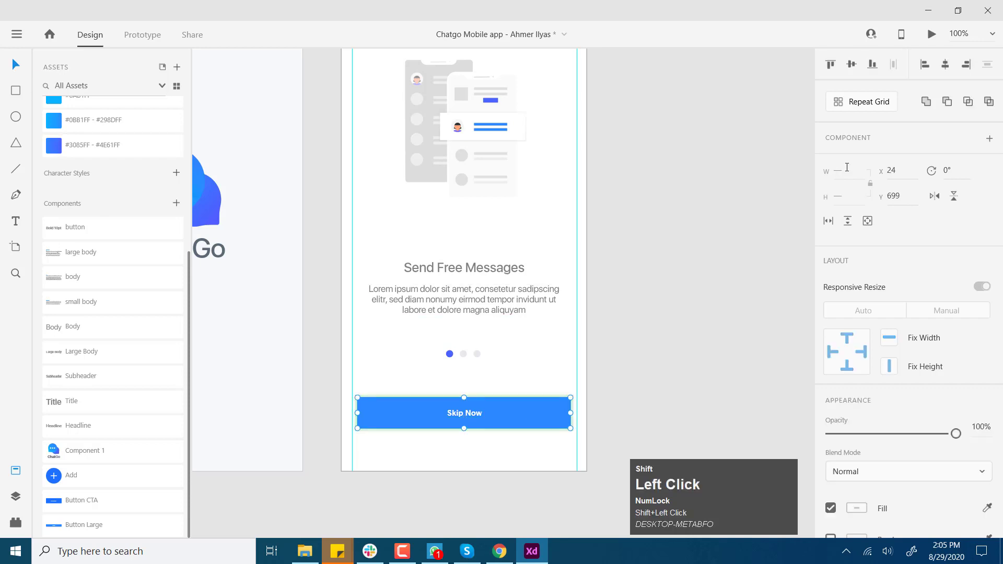
click(852, 64)
click(700, 284)
key(ctrl+s)
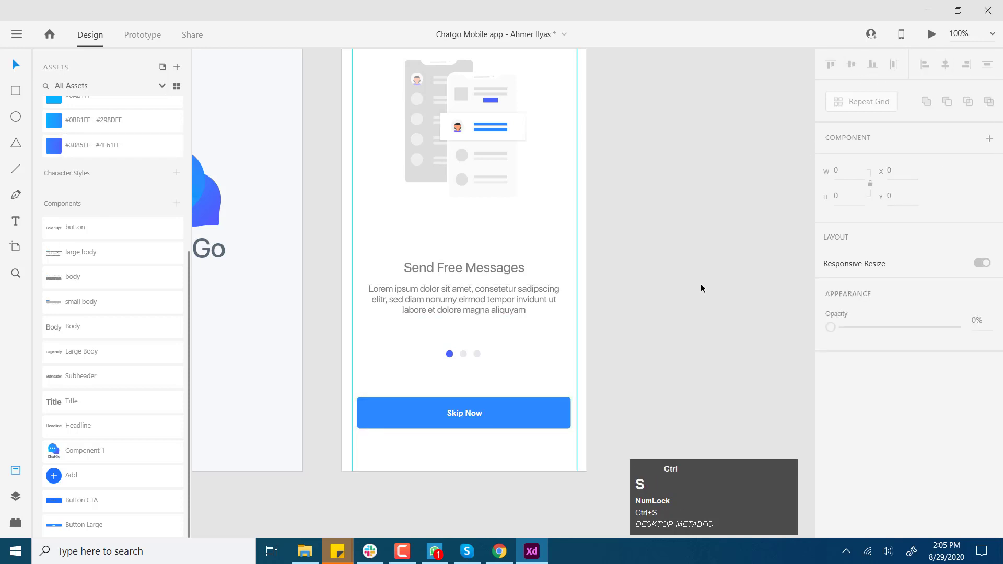
Step: Review the layout of the "Send Free Messages" artboard with its illustration, text, dots and button
drag(638, 338, 620, 443)
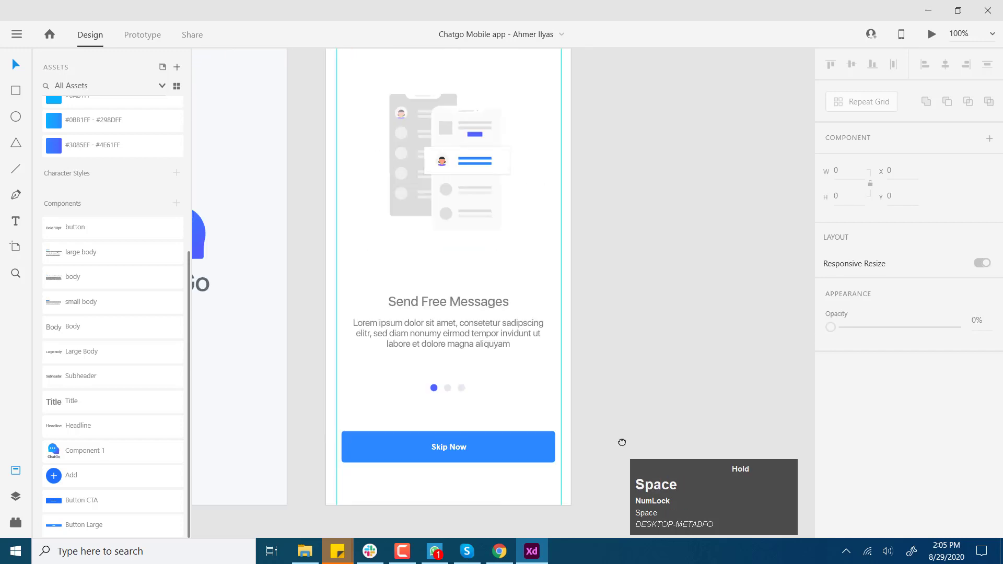
drag(615, 391, 610, 483)
drag(630, 314, 637, 247)
key(z)
alt+click(629, 305)
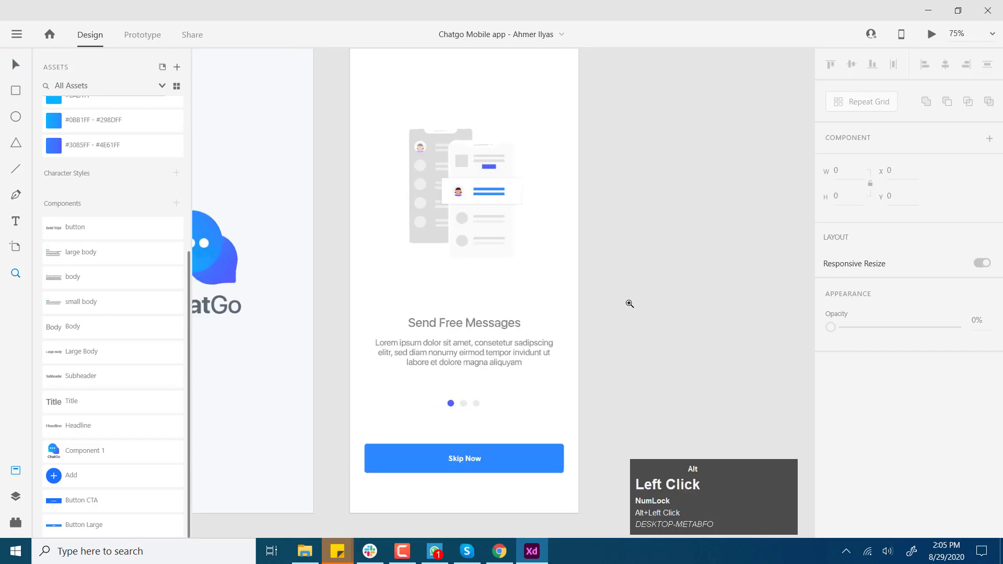
key(z)
click(592, 289)
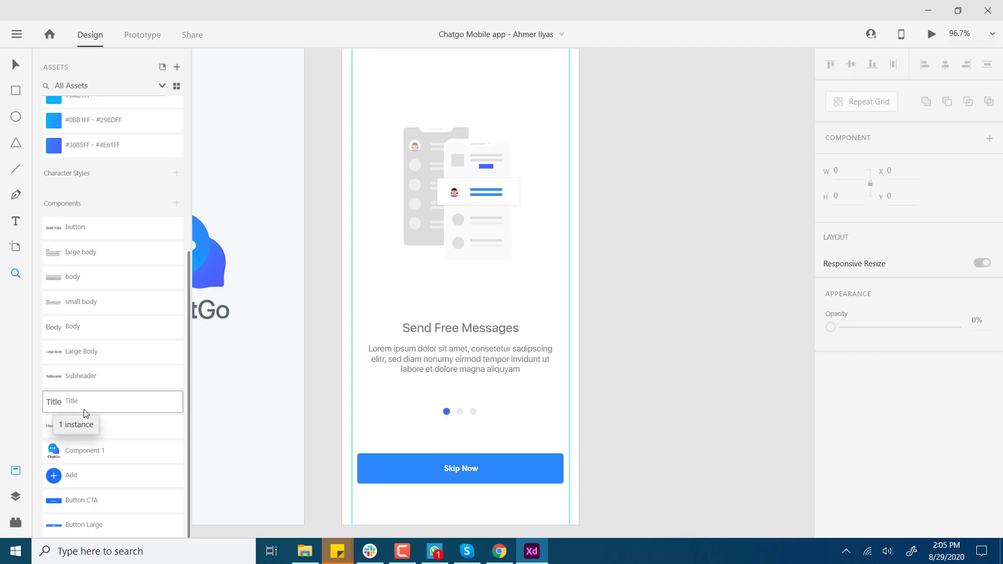
click(16, 64)
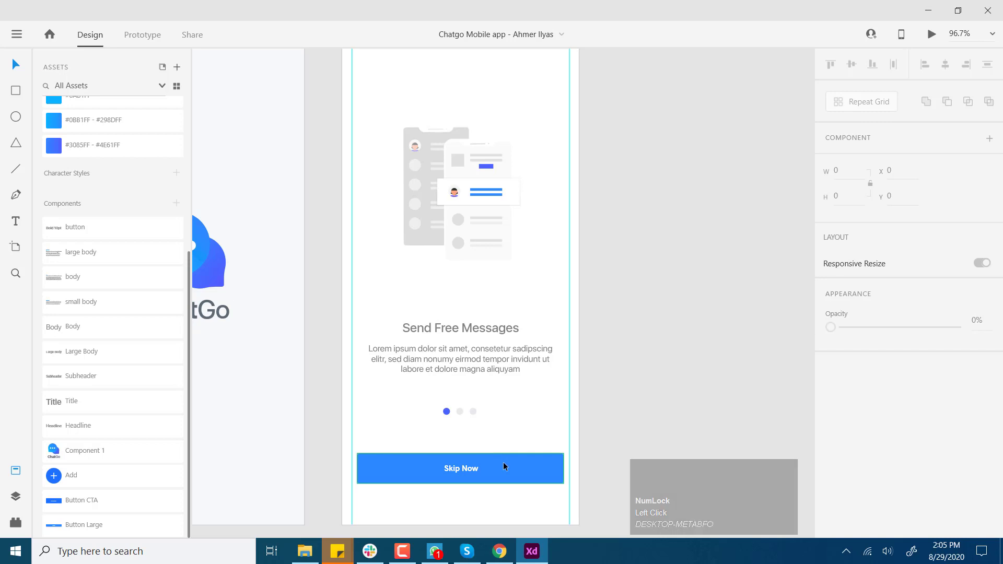
drag(509, 382, 486, 365)
key(z)
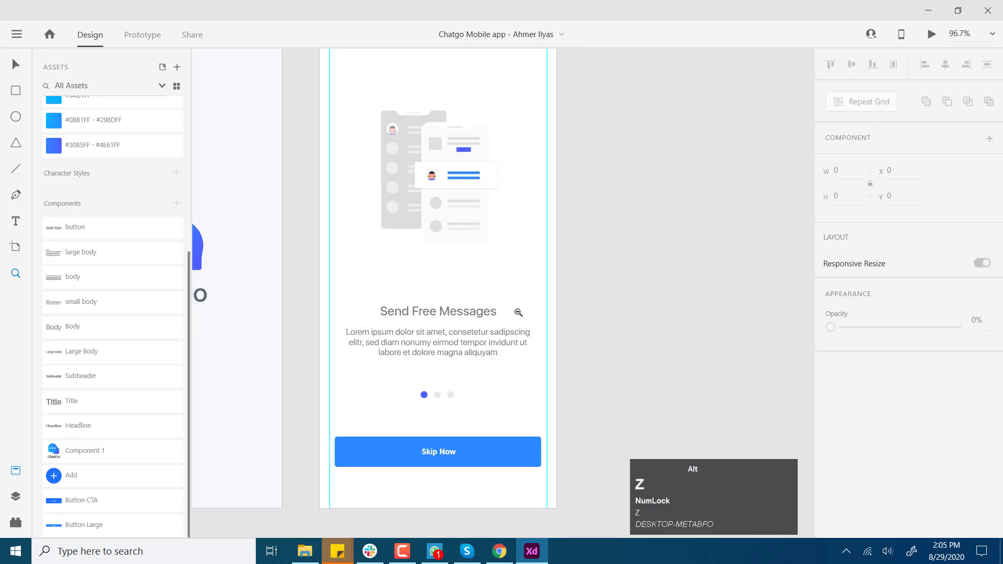
Step: Save the document and duplicate the "Send Free Messages" artboard twice to create two further onboarding screens
alt+click(517, 313)
drag(504, 327, 488, 350)
key(ctrl+s)
key(ctrl+1)
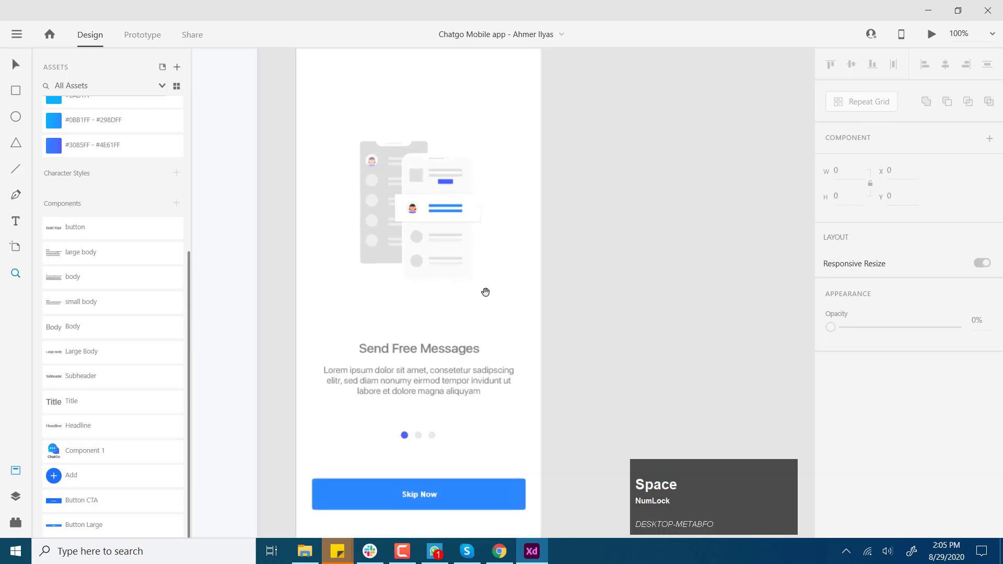
drag(486, 294, 462, 351)
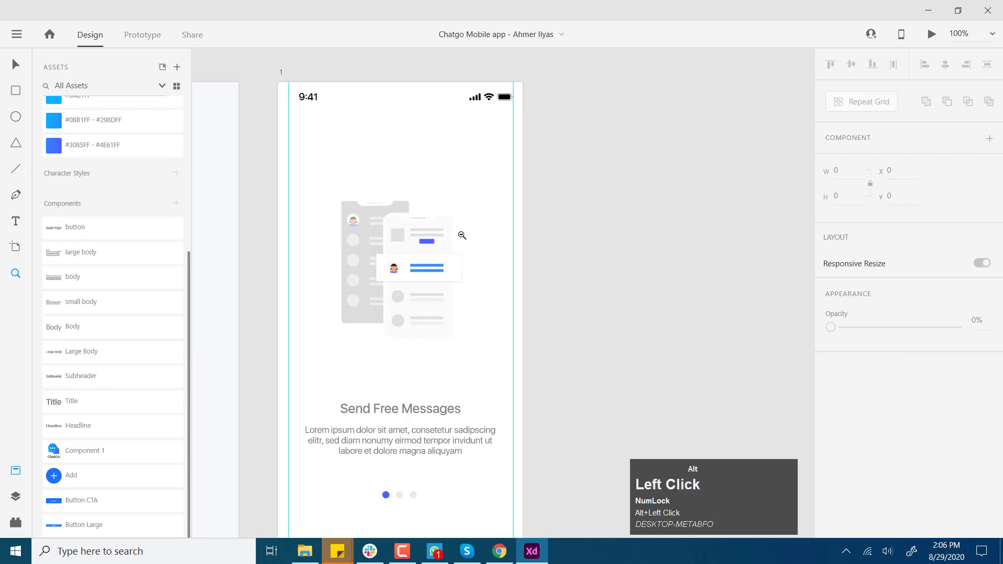
alt+click(462, 235)
drag(453, 234, 413, 232)
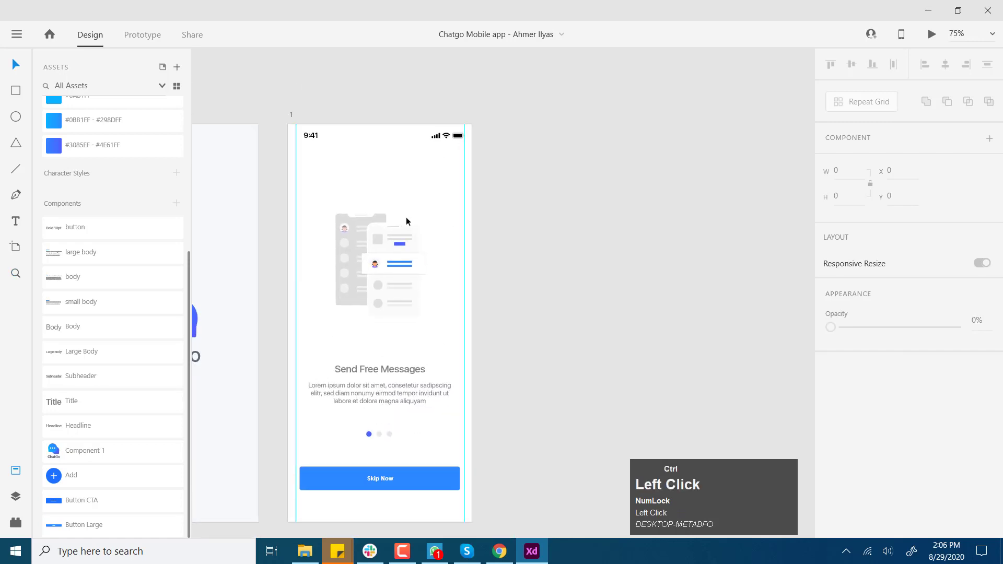
key(ctrl+s)
click(290, 113)
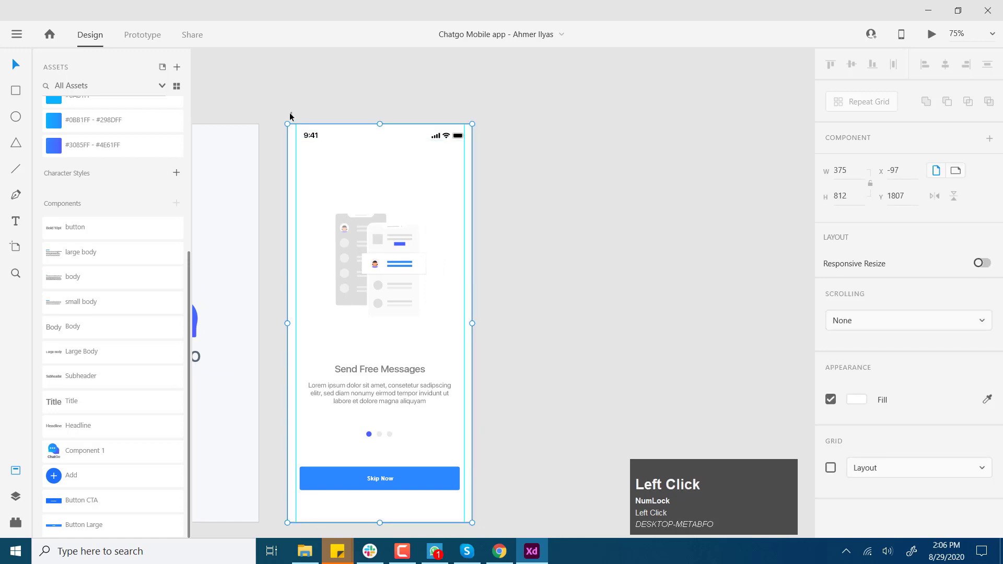
key(ctrl+d)
key(ctrl+d)
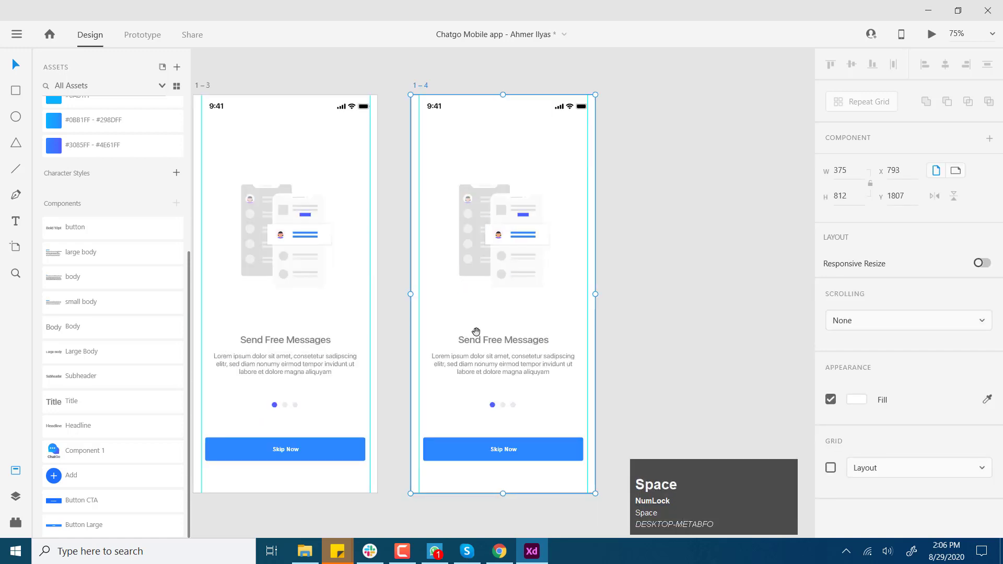
Step: On the second onboarding artboard, fill the first indicator dot with the light grey sampled from the neighbouring dot
drag(475, 331, 553, 224)
scroll(334, 270, up, 5)
drag(441, 320, 441, 295)
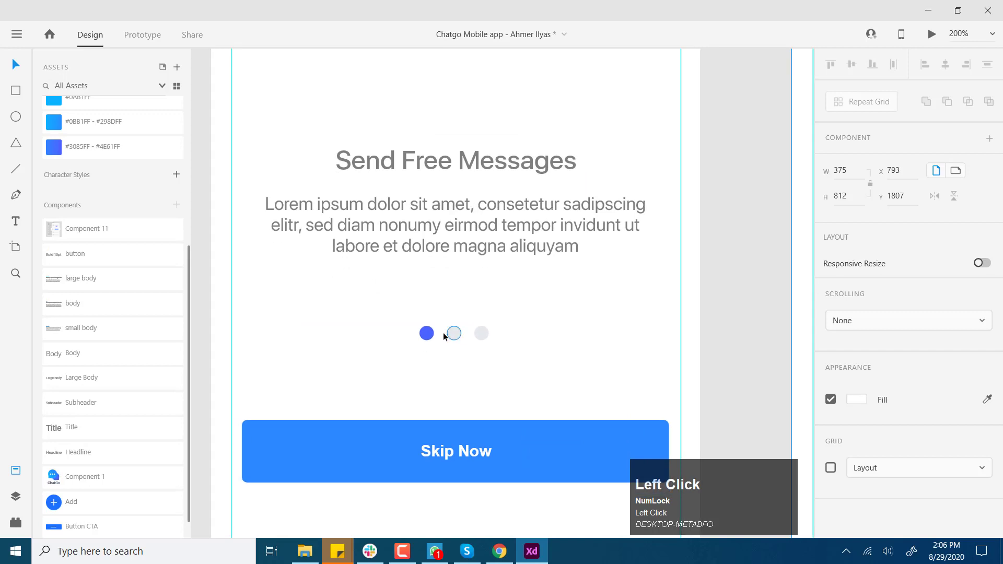
click(428, 333)
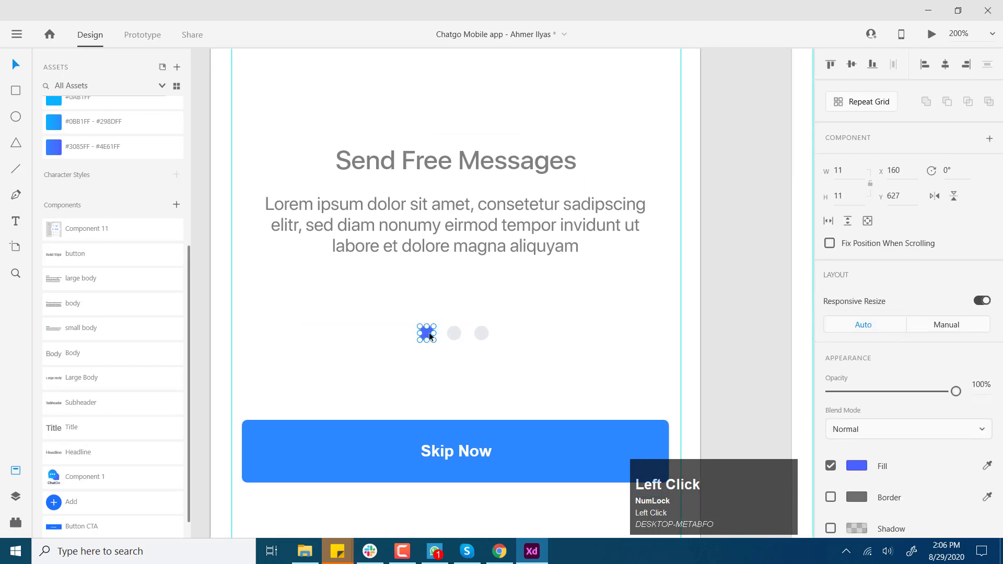
key(i)
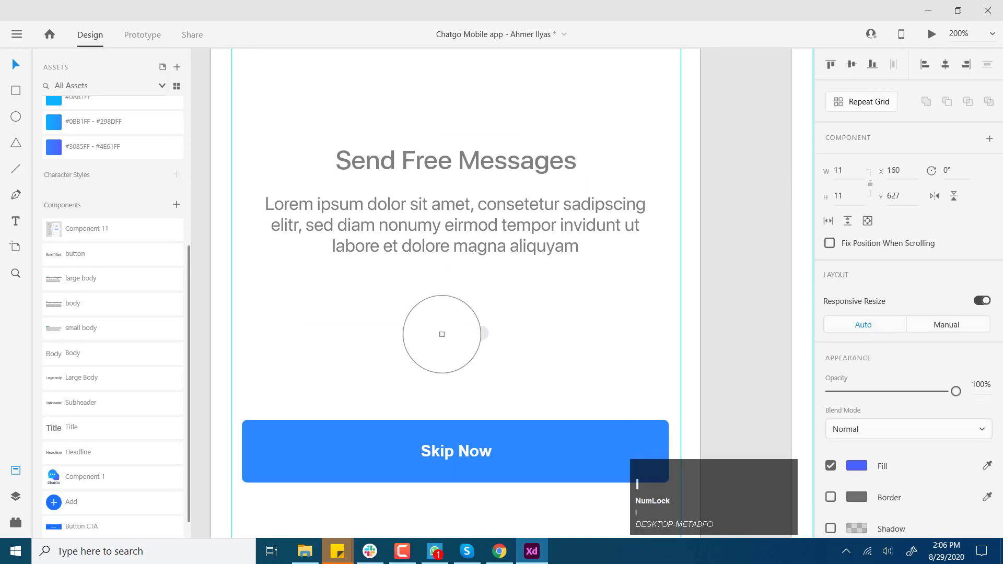
click(459, 335)
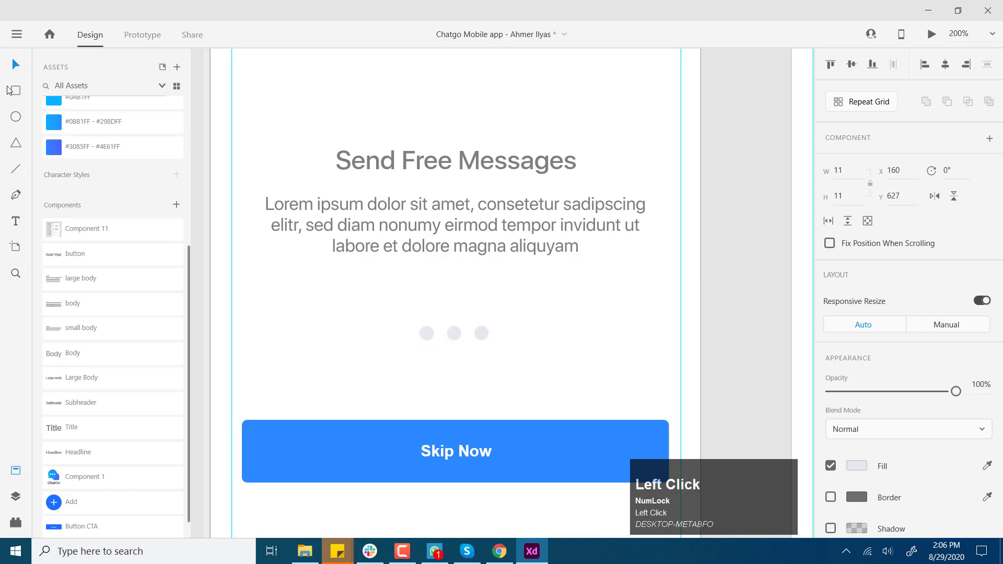
Step: Fill the middle indicator dot on the second onboarding artboard with the blue sampled from the "Skip Now" button
click(454, 335)
key(i)
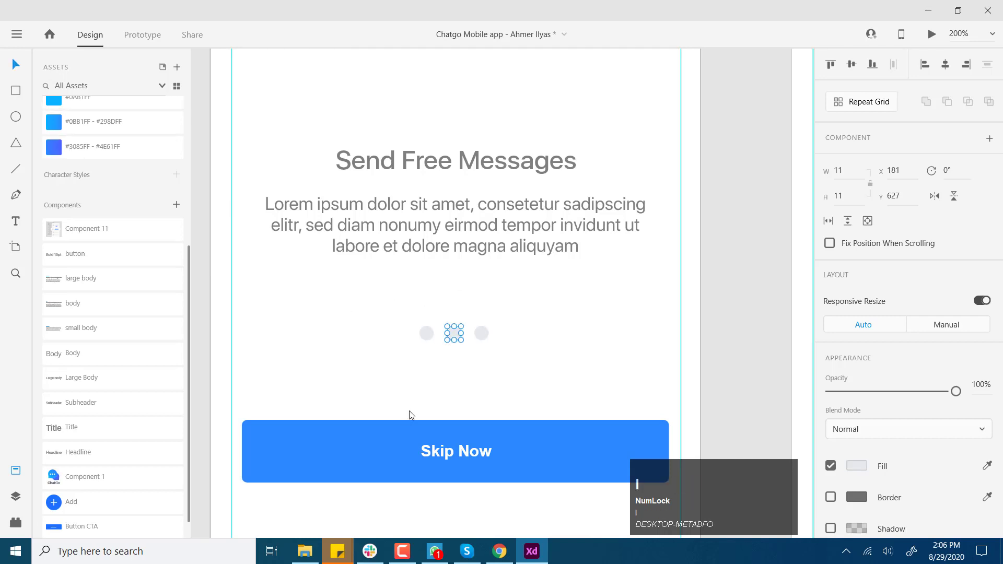
click(382, 445)
click(722, 306)
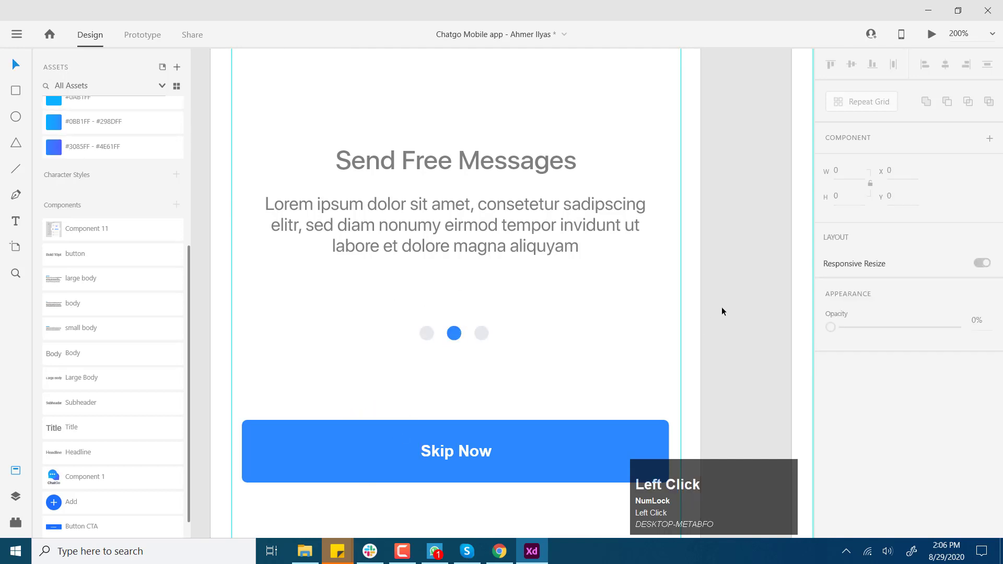
Step: On the third onboarding artboard, fill the last indicator dot with the violet-blue sampled from the first dot
key(space)
drag(789, 327, 363, 318)
key(space)
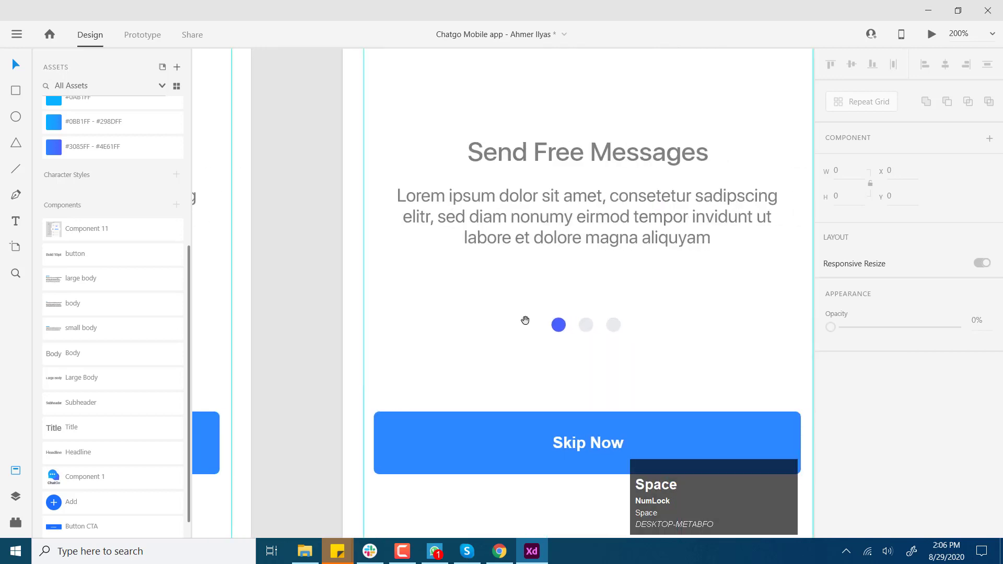
click(614, 326)
key(i)
click(558, 325)
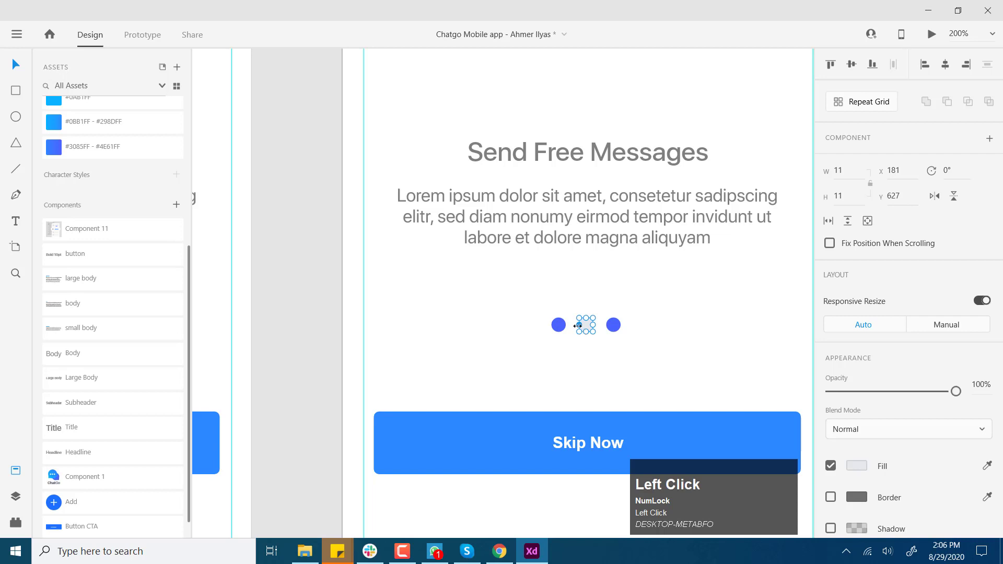
Step: Fill the first indicator dot on the third onboarding artboard with the light grey sampled from the middle dot
key(i)
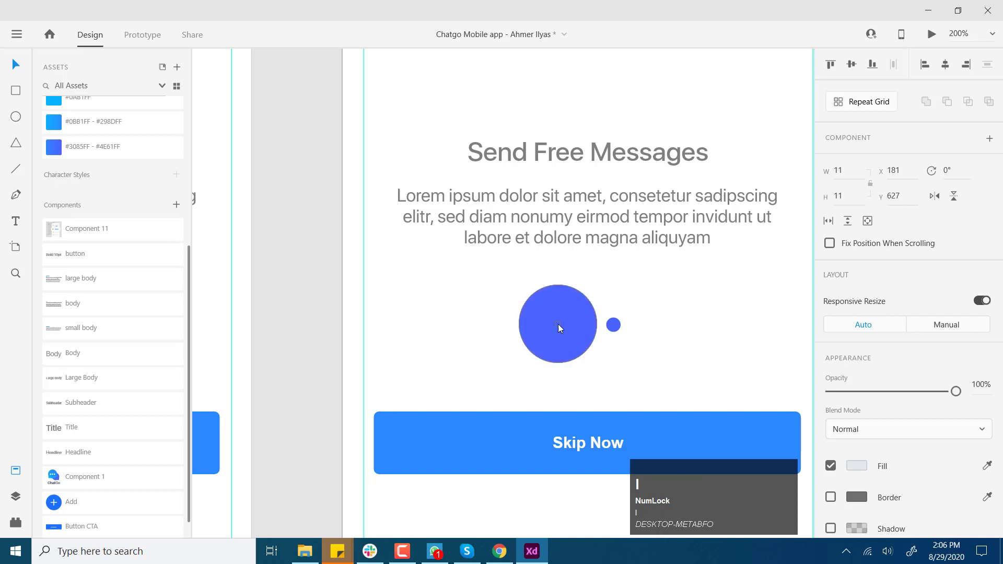
click(558, 324)
key(i)
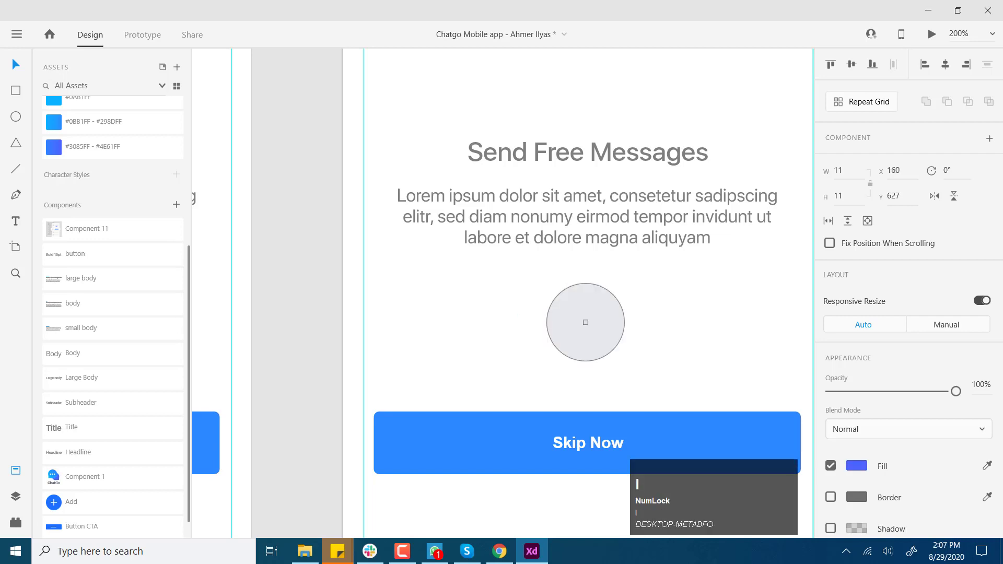
click(586, 322)
click(322, 313)
Step: Change the title of the second onboarding artboard to "Connect Your Friends"
key(ctrl+1)
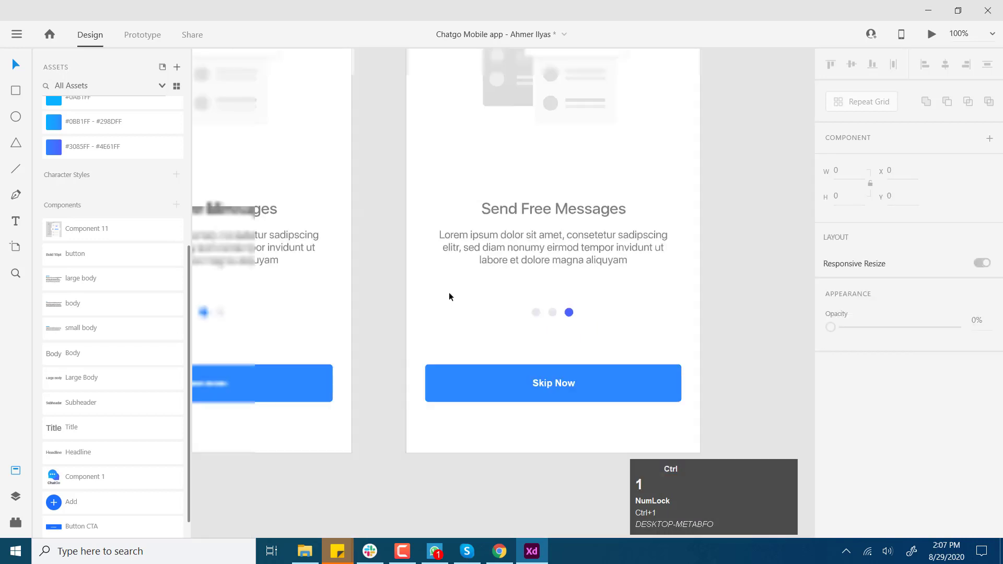
key(space)
drag(449, 297, 625, 340)
drag(557, 327, 645, 418)
drag(589, 371, 495, 305)
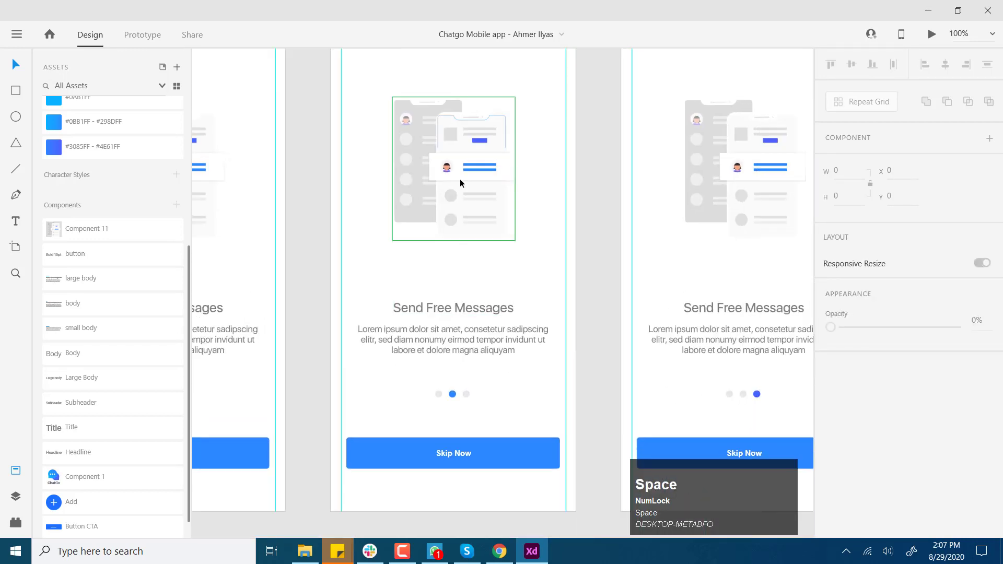
click(459, 309)
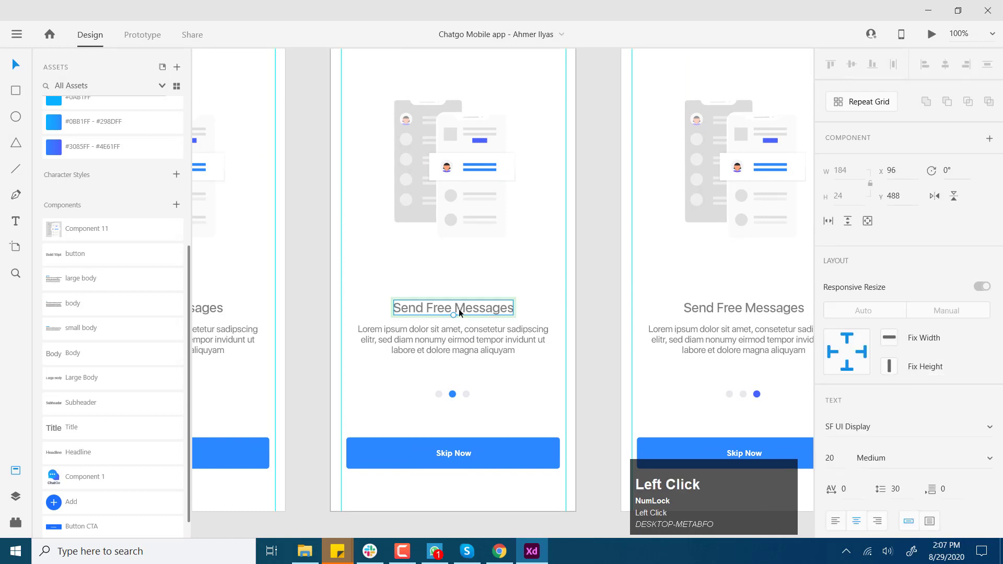
double_click(459, 309)
text(Connect Your Friends)
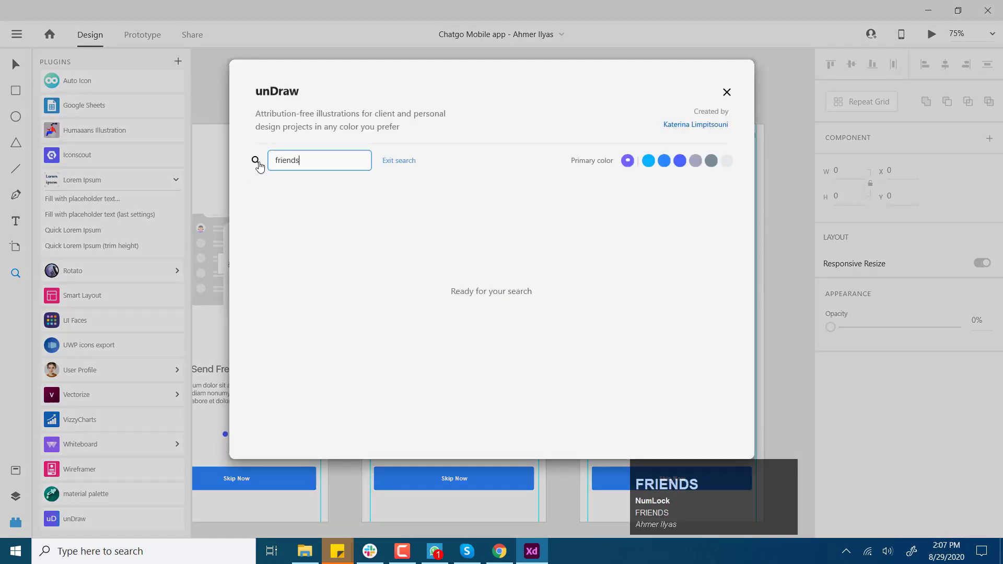
Step: Search the unDraw plugin for "friends" and insert the illustration of a seated woman with profile cards
scroll(358, 300, down, 2)
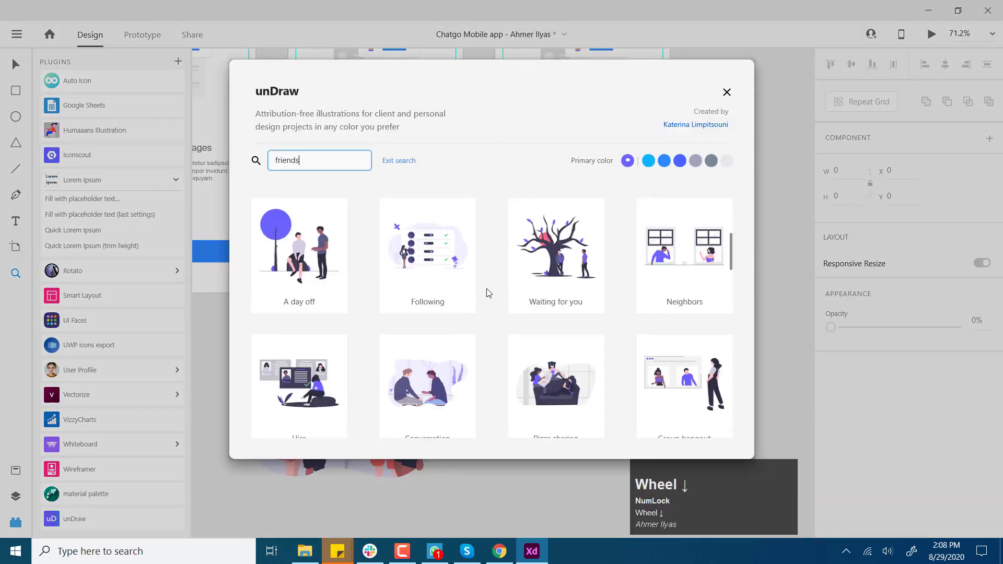
click(465, 287)
Step: Recolor the purple clothing and details in the two unDraw illustrations with the saved blue colors
click(490, 345)
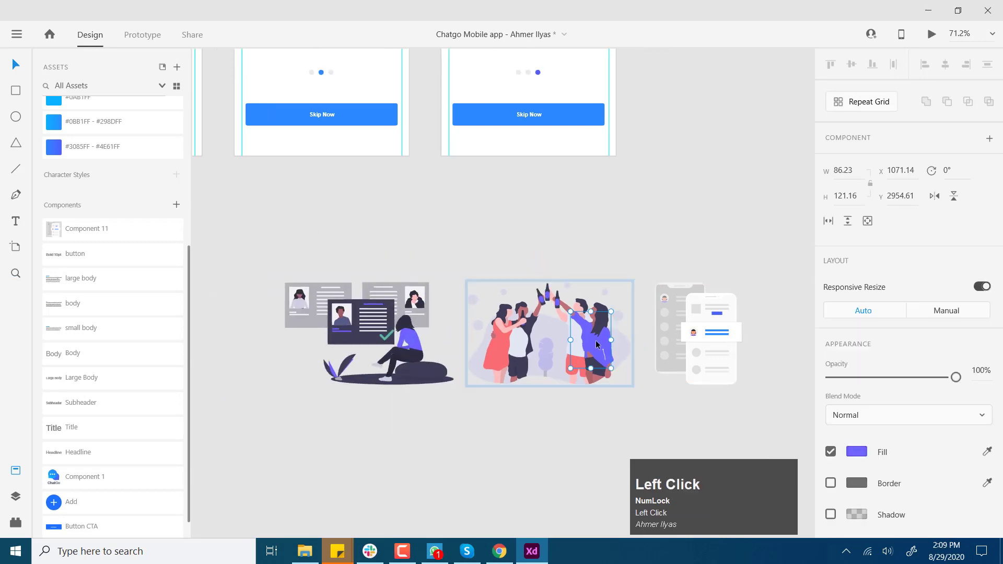
click(384, 302)
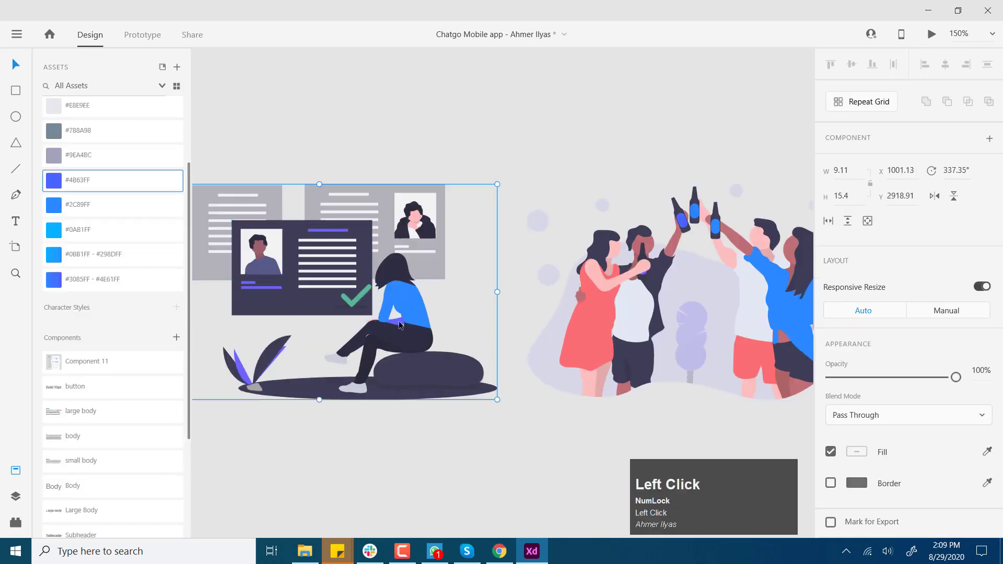
scroll(447, 297, up, 5)
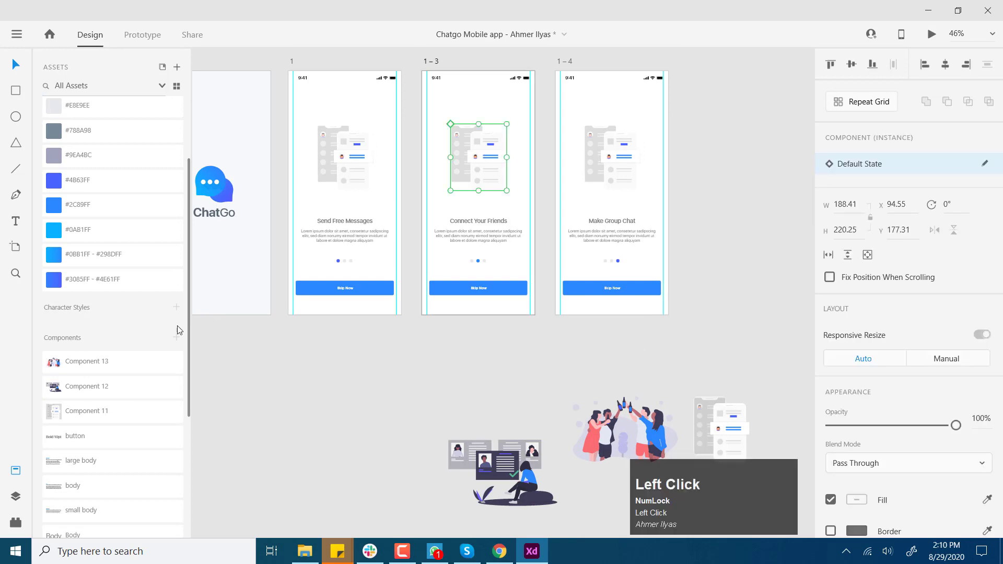
Step: Replace the phone illustration on the "Connect Your Friends" artboard with the toasting friends illustration, scaled to about 255 by 160
drag(84, 361, 476, 168)
key(ctrl+z)
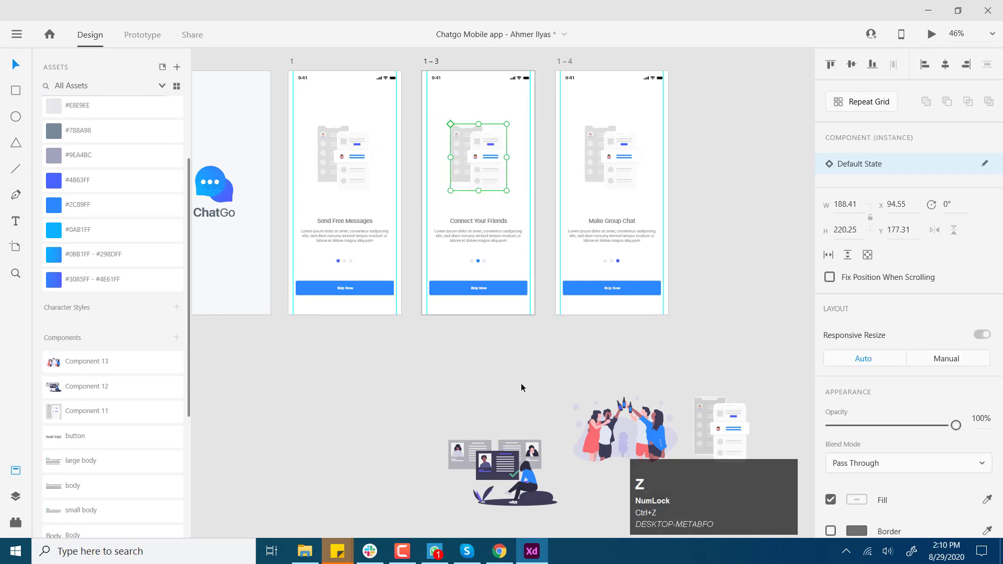
drag(84, 362, 476, 169)
key(ctrl+shift+g)
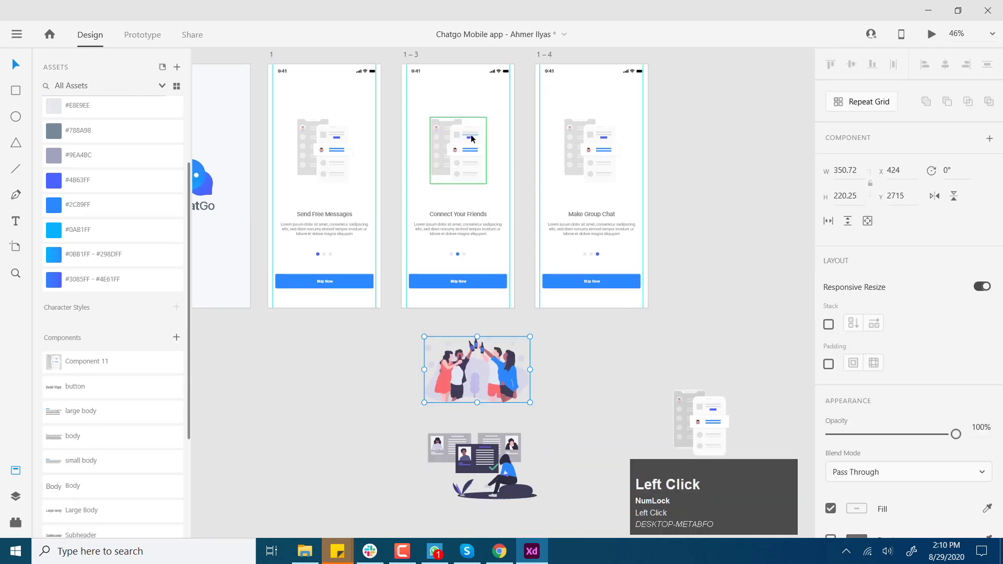
drag(477, 370, 465, 148)
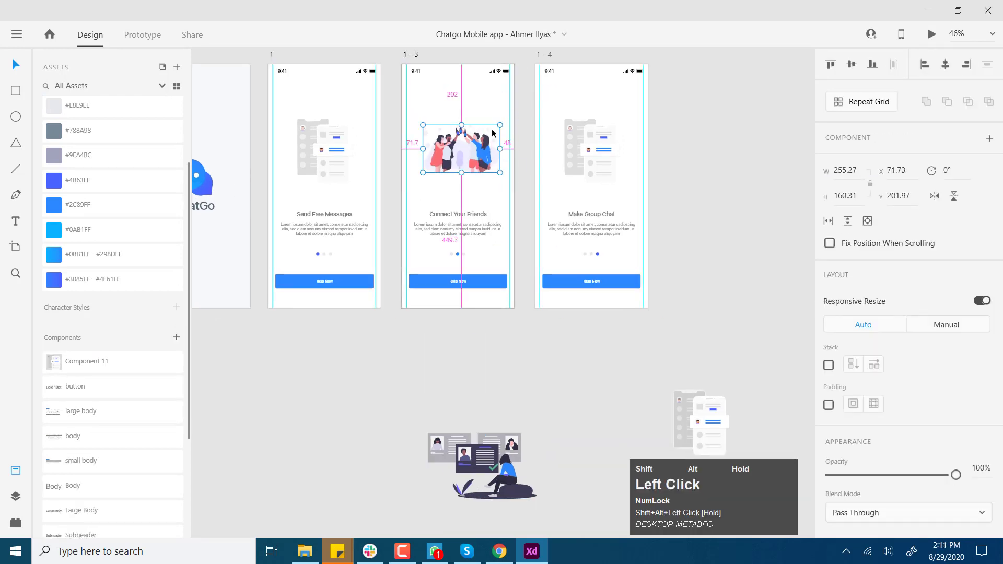
Step: Place the seated woman illustration on the "Make Group Chat" artboard and line it up vertically with the other two illustrations
drag(483, 466, 552, 162)
mouse_move(647, 186)
mouse_down()
mouse_move(637, 187)
mouse_move(648, 188)
mouse_up()
key(space)
scroll(576, 252, up, 1)
drag(555, 393, 548, 397)
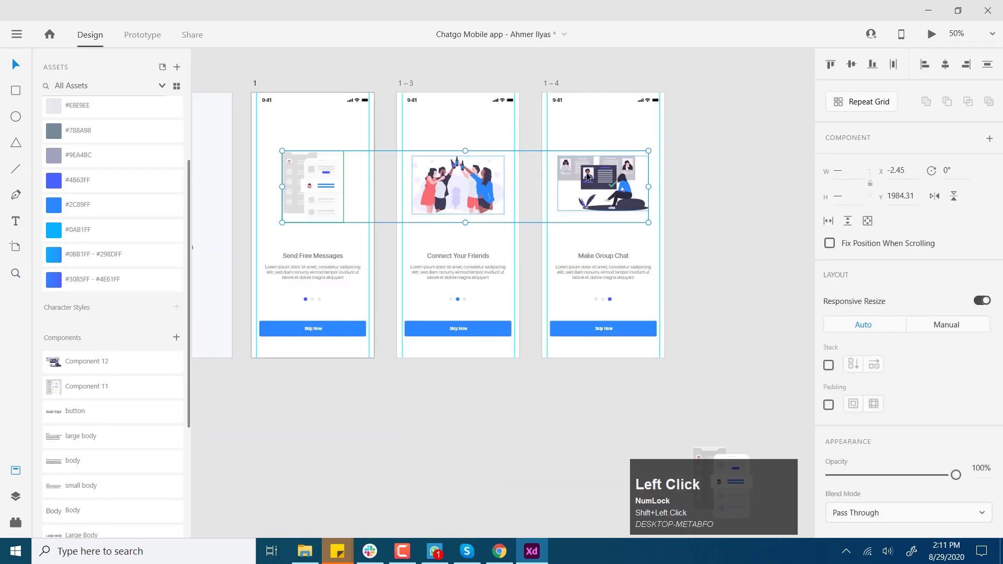
click(689, 215)
key(space)
drag(689, 215, 716, 216)
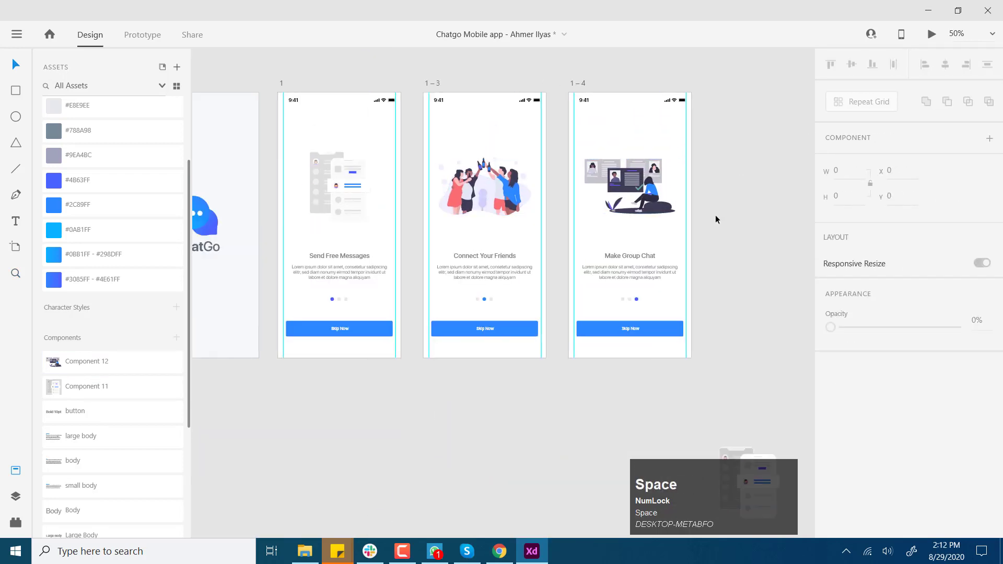
Step: Remove the vertical margin guides from the three onboarding artboards and save the document
drag(398, 380, 466, 396)
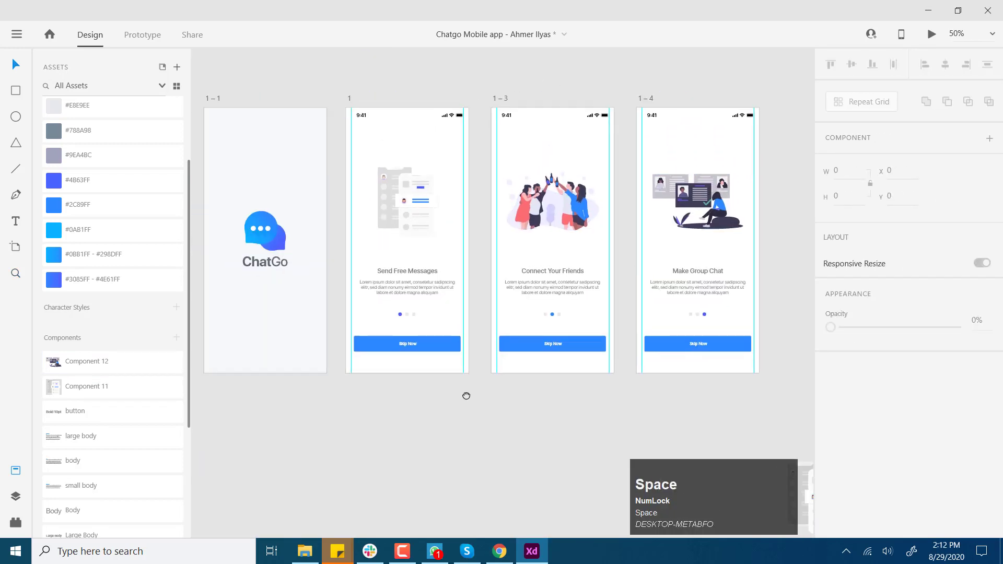
drag(464, 228, 474, 230)
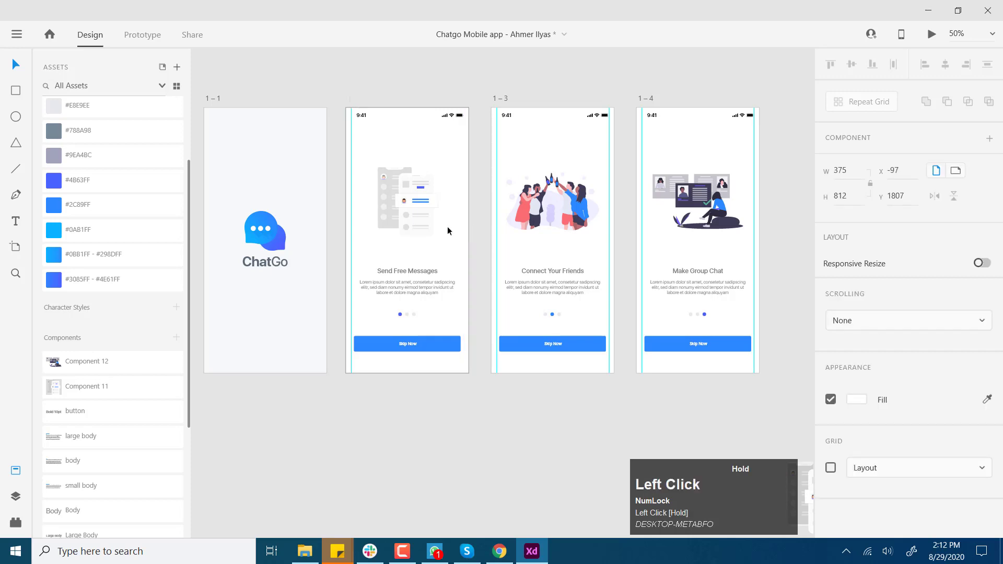
drag(351, 240, 333, 245)
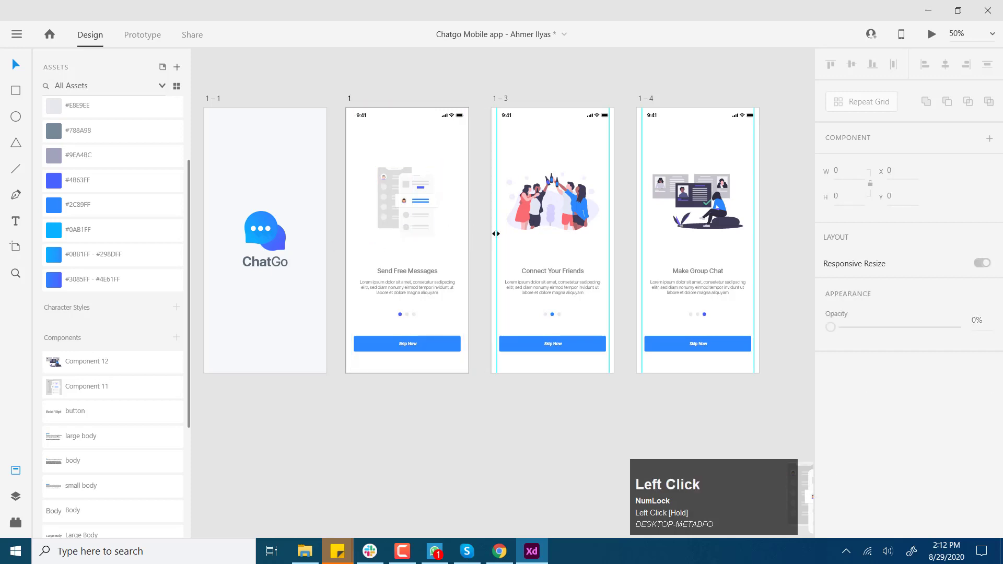
drag(496, 234, 482, 235)
drag(609, 243, 627, 246)
drag(755, 244, 770, 251)
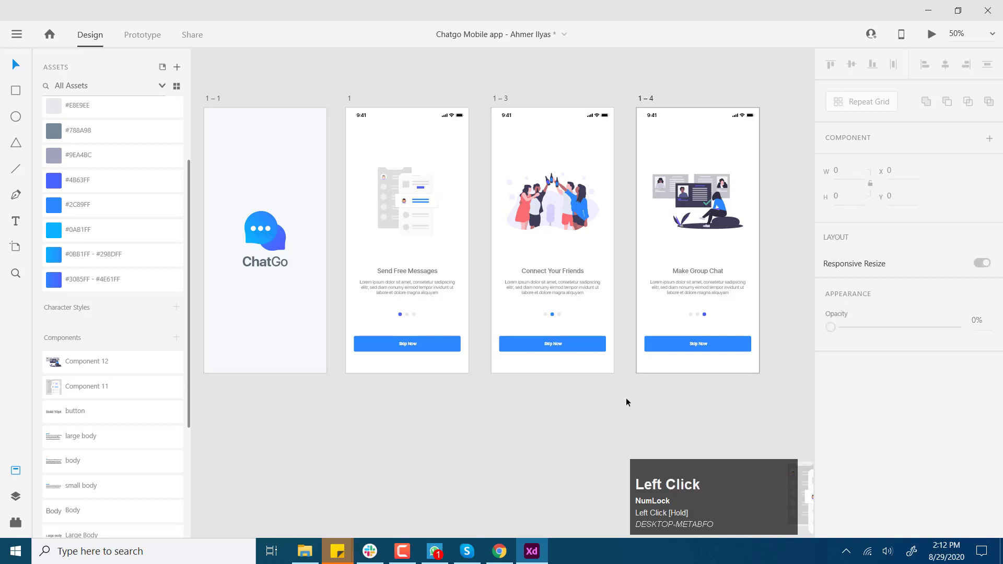
click(619, 404)
key(ctrl+s)
Step: Review the splash screen and the onboarding artboards at 100% zoom
key(ctrl+1)
drag(470, 278, 560, 349)
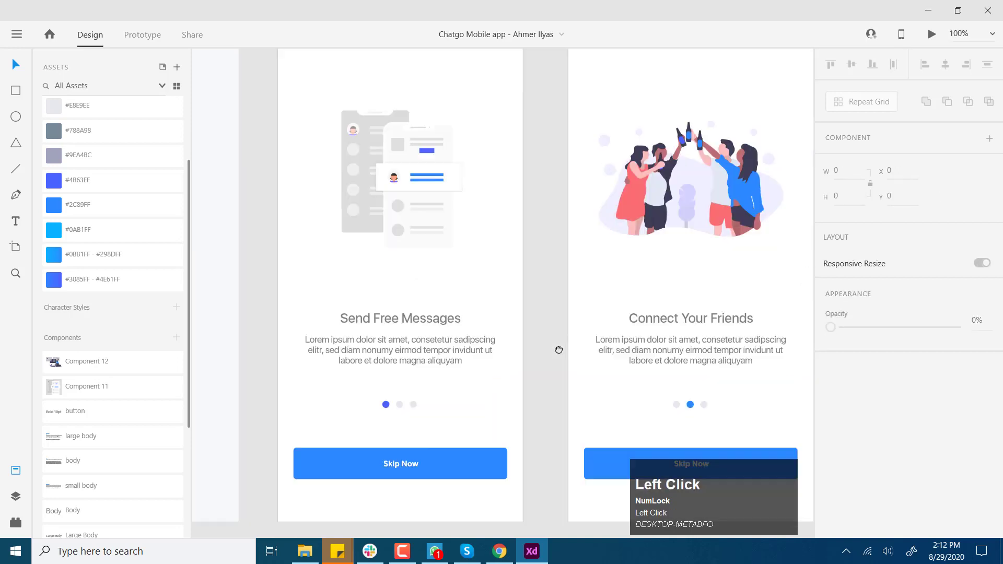
drag(344, 173, 522, 256)
click(10, 61)
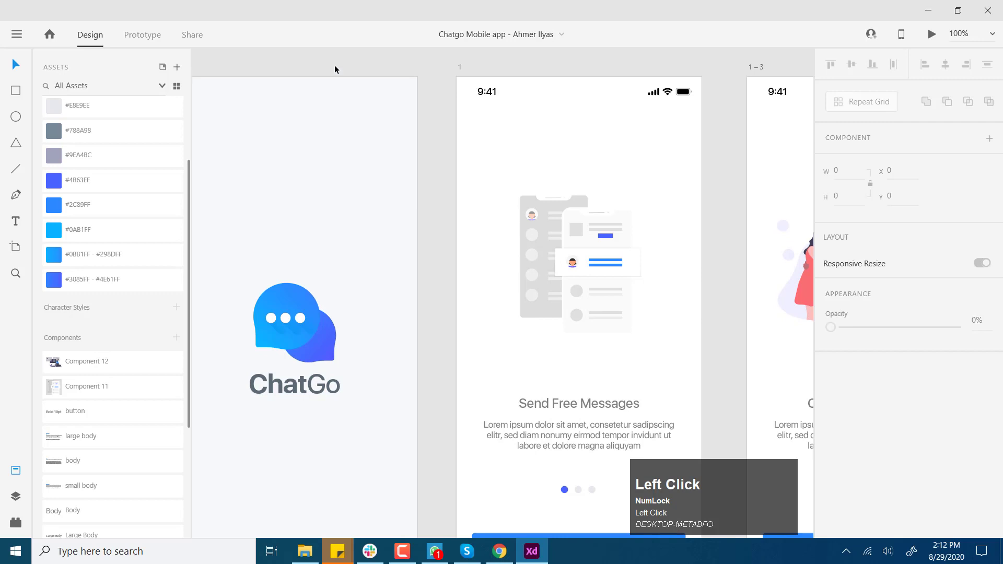
drag(360, 110, 437, 61)
drag(454, 324, 329, 317)
drag(565, 363, 492, 248)
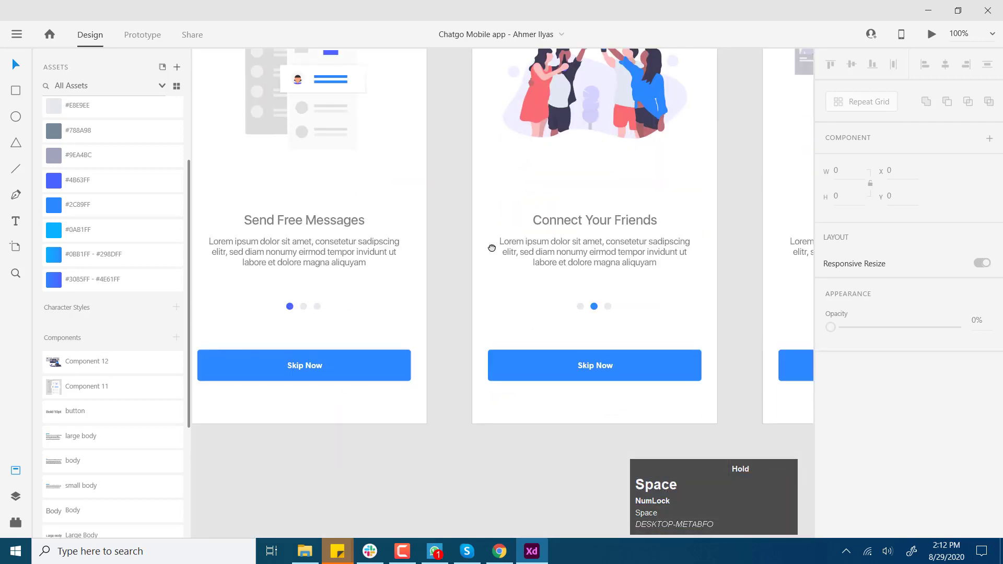
Step: Open the main component of the "Skip Now" button on the "Send Free Messages" artboard for editing
drag(587, 130, 495, 242)
drag(661, 248, 602, 204)
drag(518, 285, 701, 123)
key(z)
alt+click(444, 238)
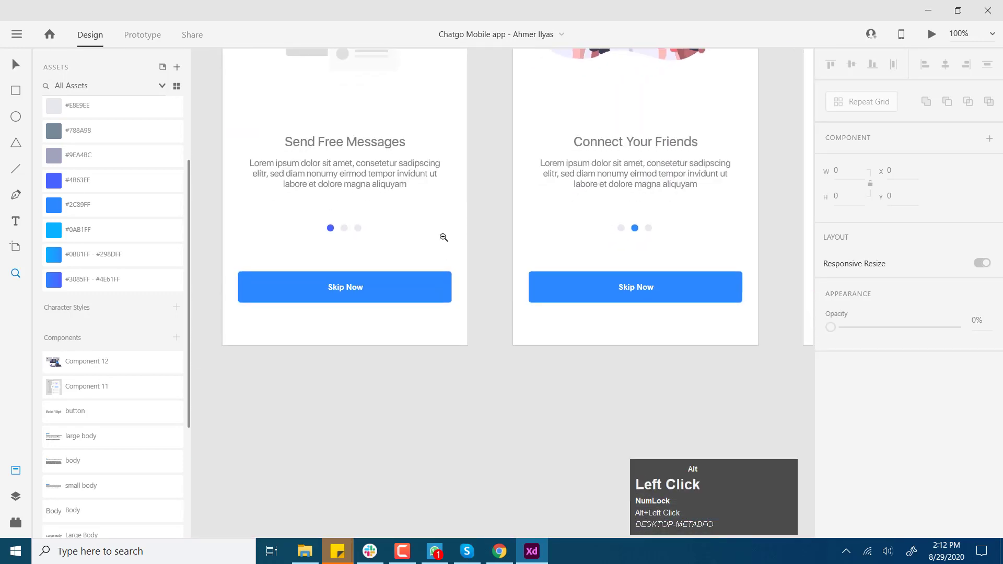
alt+click(443, 237)
key(space)
click(415, 320)
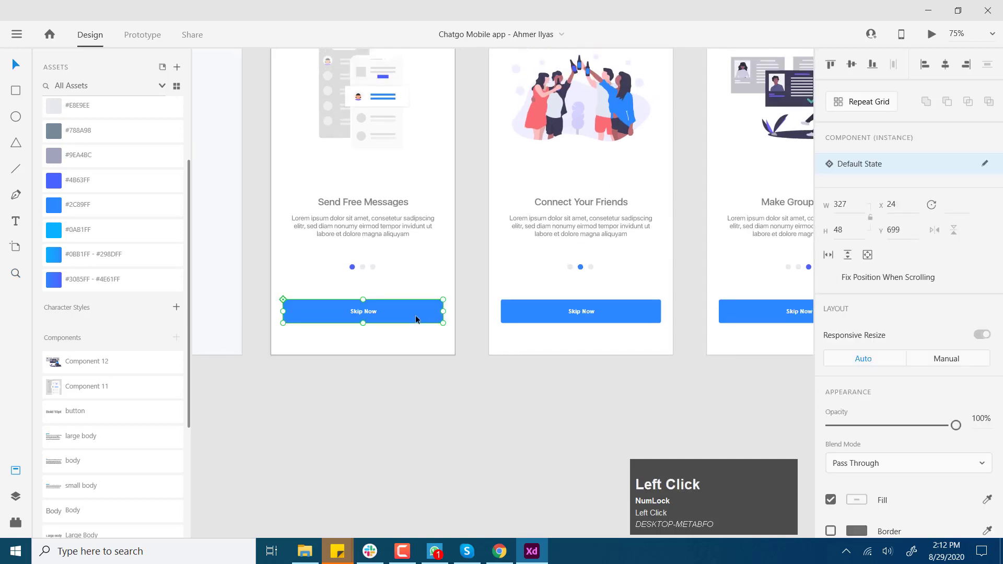
scroll(90, 418, down, 3)
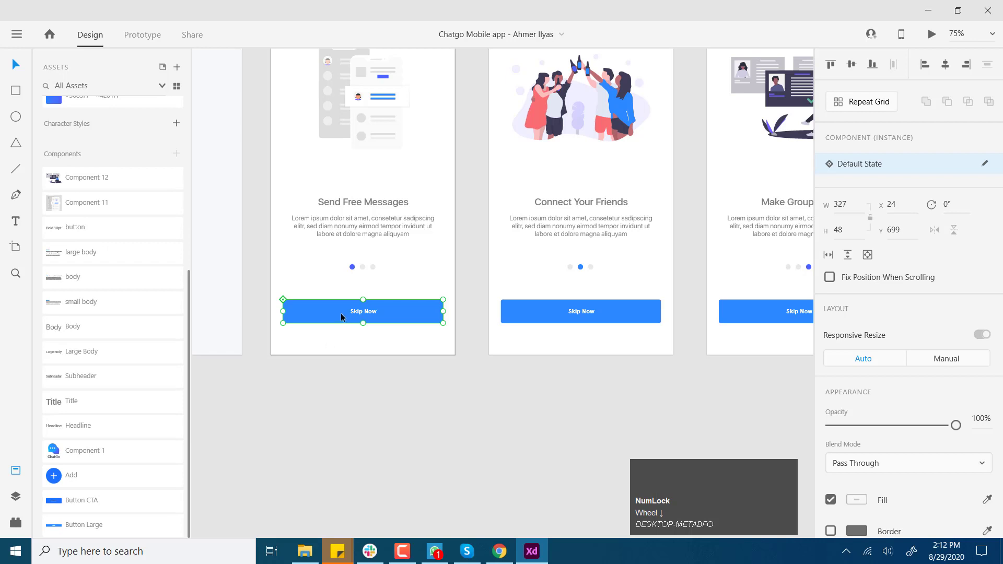
click(545, 311)
click(439, 313)
right_click(304, 306)
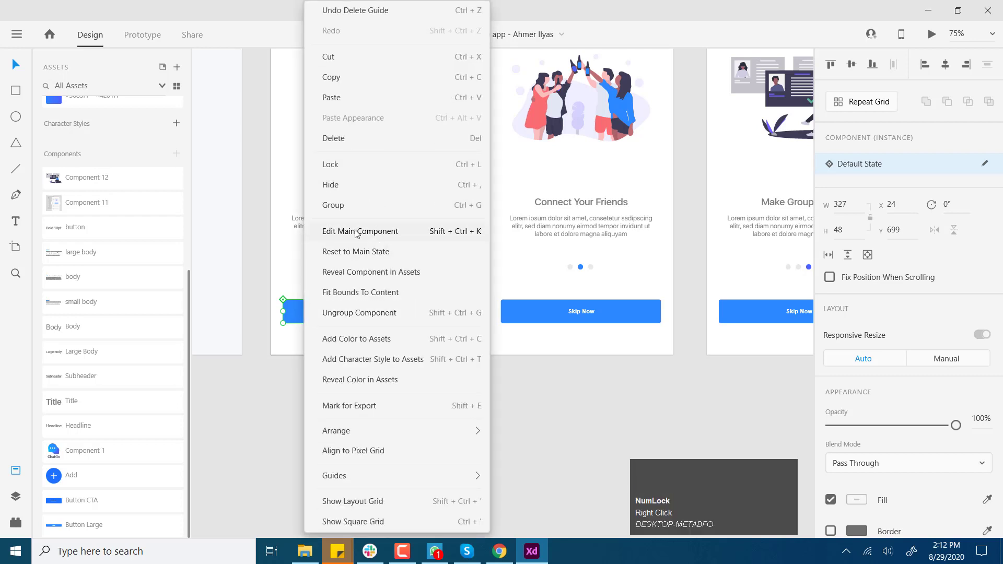
click(377, 232)
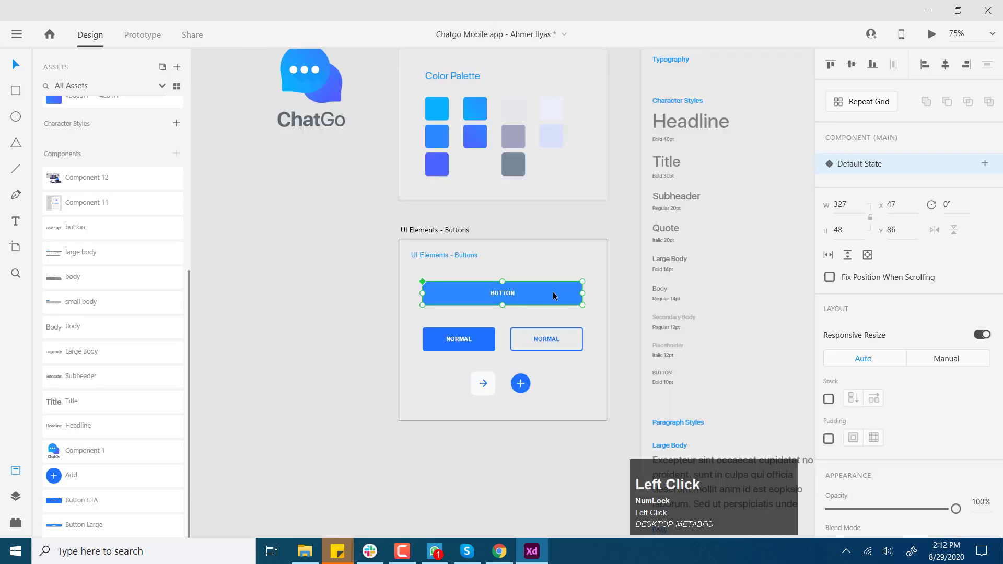
Step: Try a dark grey fill on the background of the full-width main button component
scroll(226, 385, down, 1)
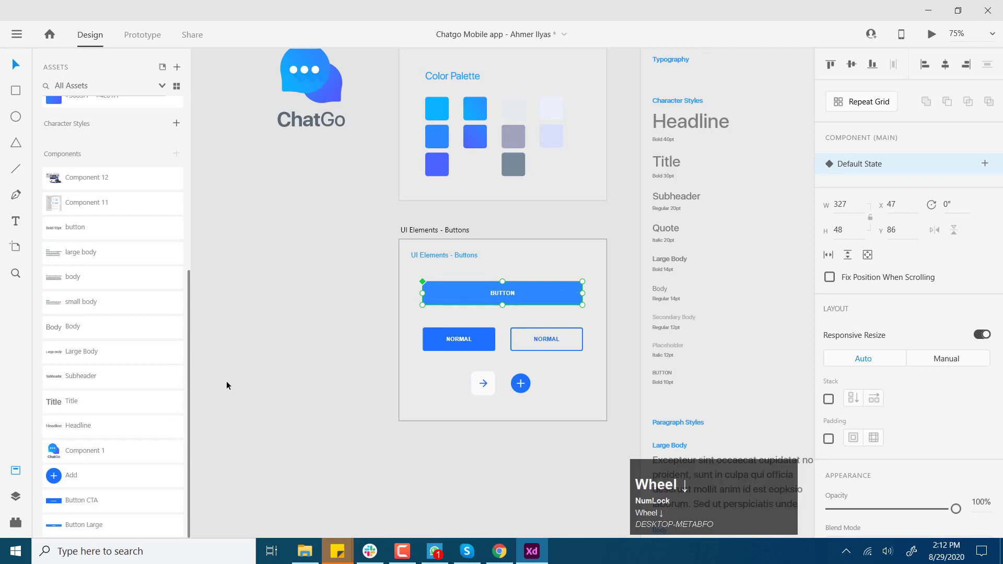
click(450, 290)
scroll(866, 390, down, 4)
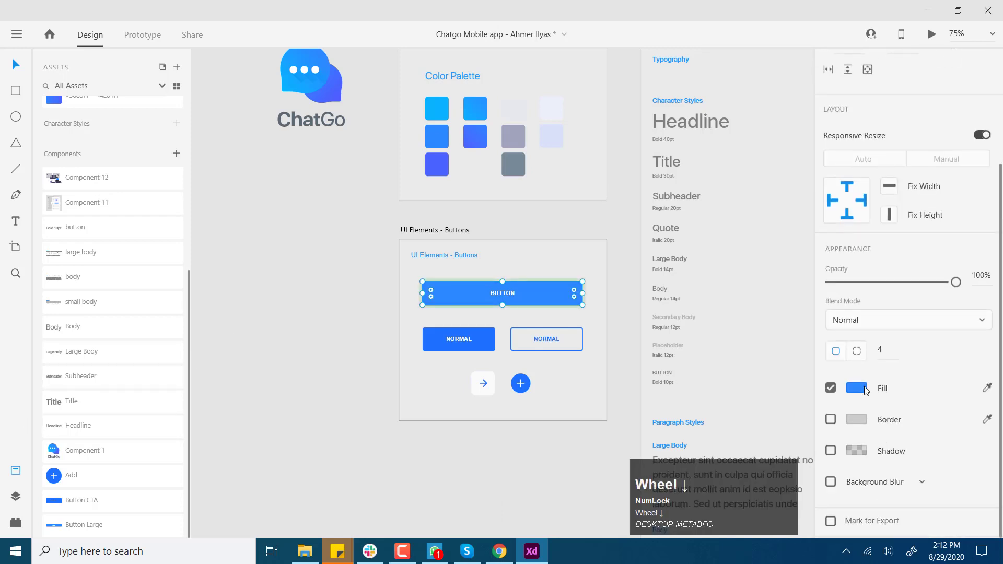
click(857, 387)
click(685, 385)
click(584, 484)
Step: Check the "Skip Now" buttons on the onboarding artboards and undo the dark fill change
key(space)
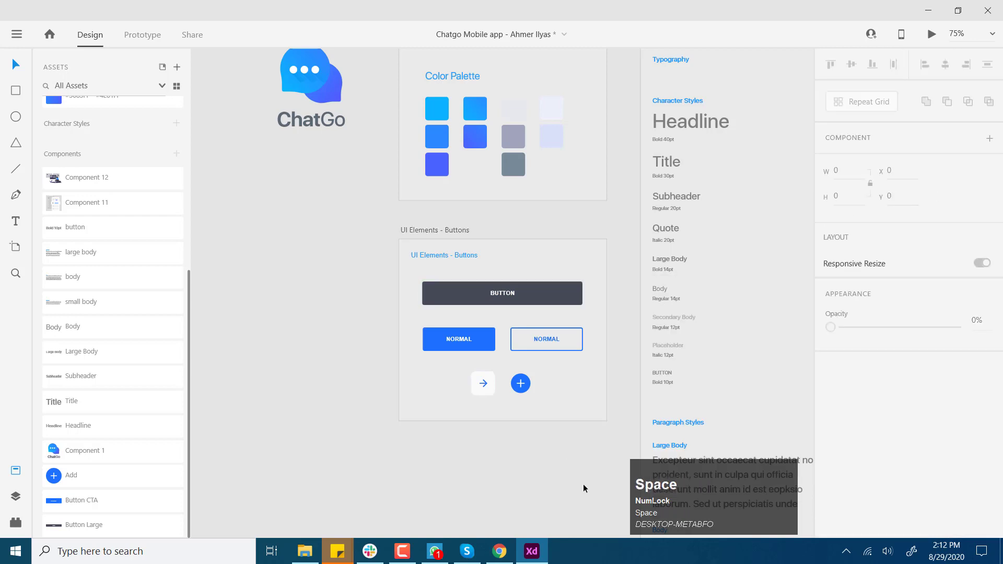
drag(583, 484, 432, 87)
drag(590, 392, 505, 139)
key(z)
key(space)
drag(544, 320, 549, 113)
drag(488, 380, 543, 387)
click(22, 69)
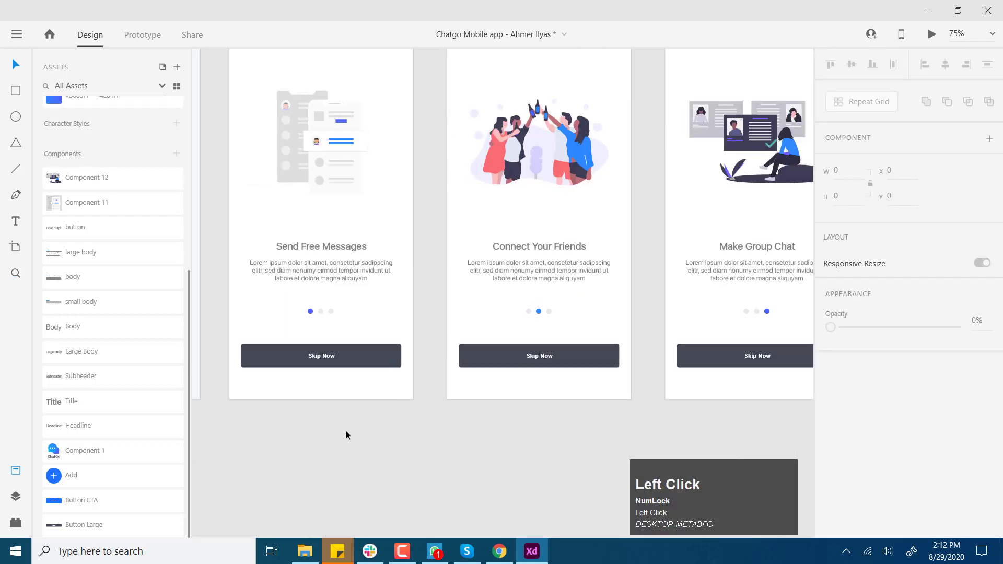
drag(383, 413, 417, 430)
key(ctrl+z)
Step: Review the splash screen and the three onboarding artboards as a set, first zoomed out and again close up
key(space)
key(z)
key(space)
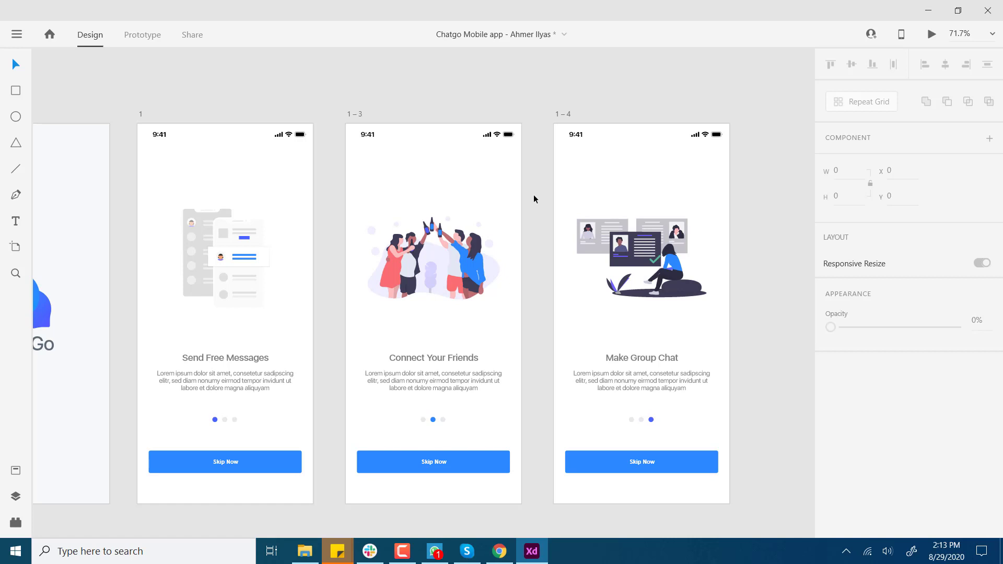
key(z)
alt+click(534, 195)
alt+click(534, 195)
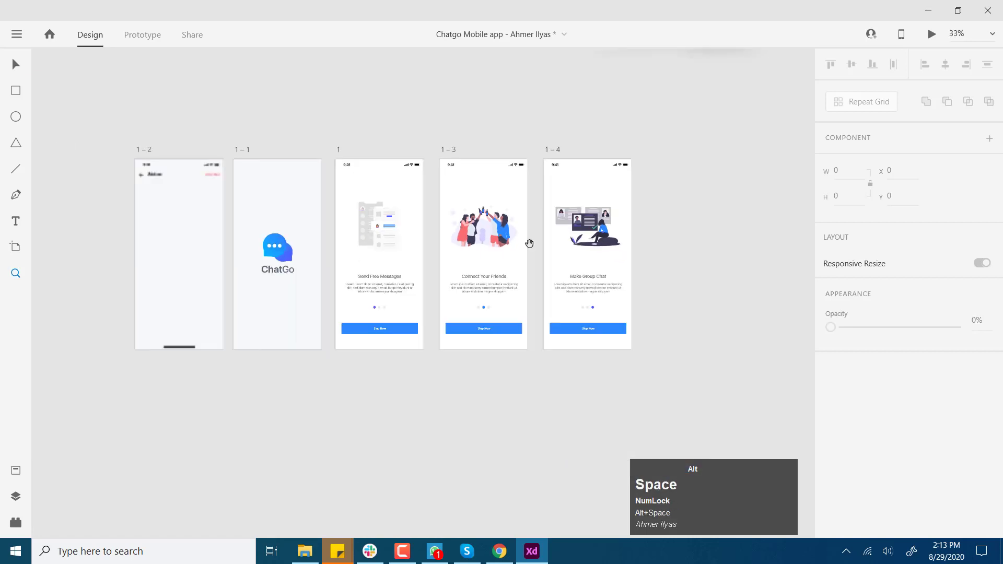
drag(529, 242, 531, 226)
drag(426, 93, 415, 40)
key(z)
click(396, 165)
click(397, 166)
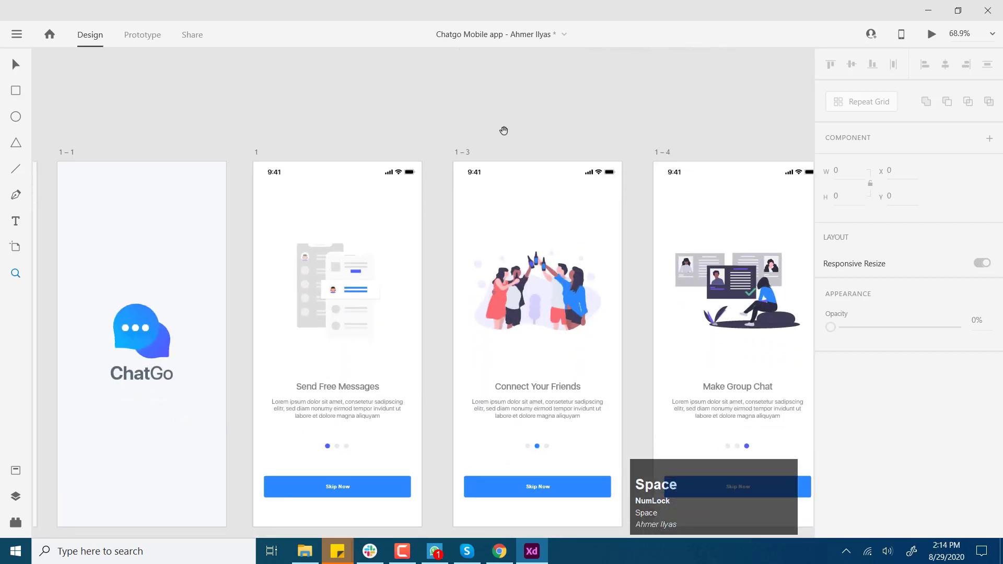
drag(504, 131, 405, 95)
click(16, 65)
scroll(370, 108, down, 1)
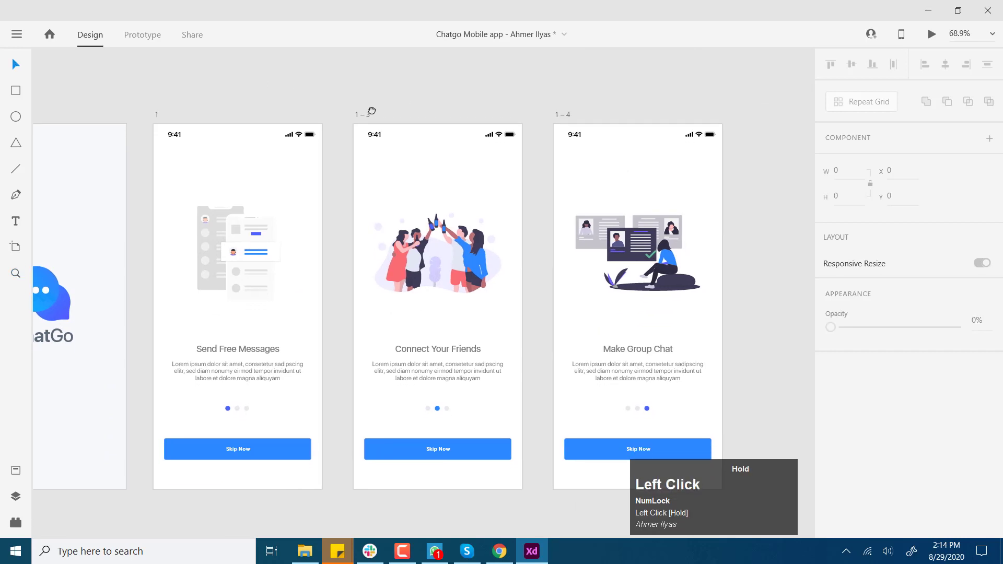
click(522, 91)
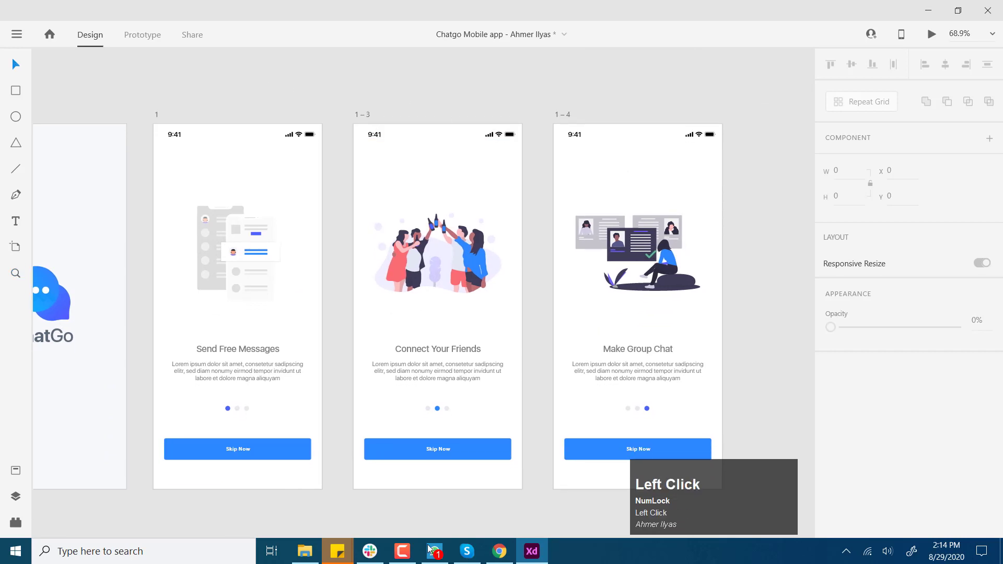